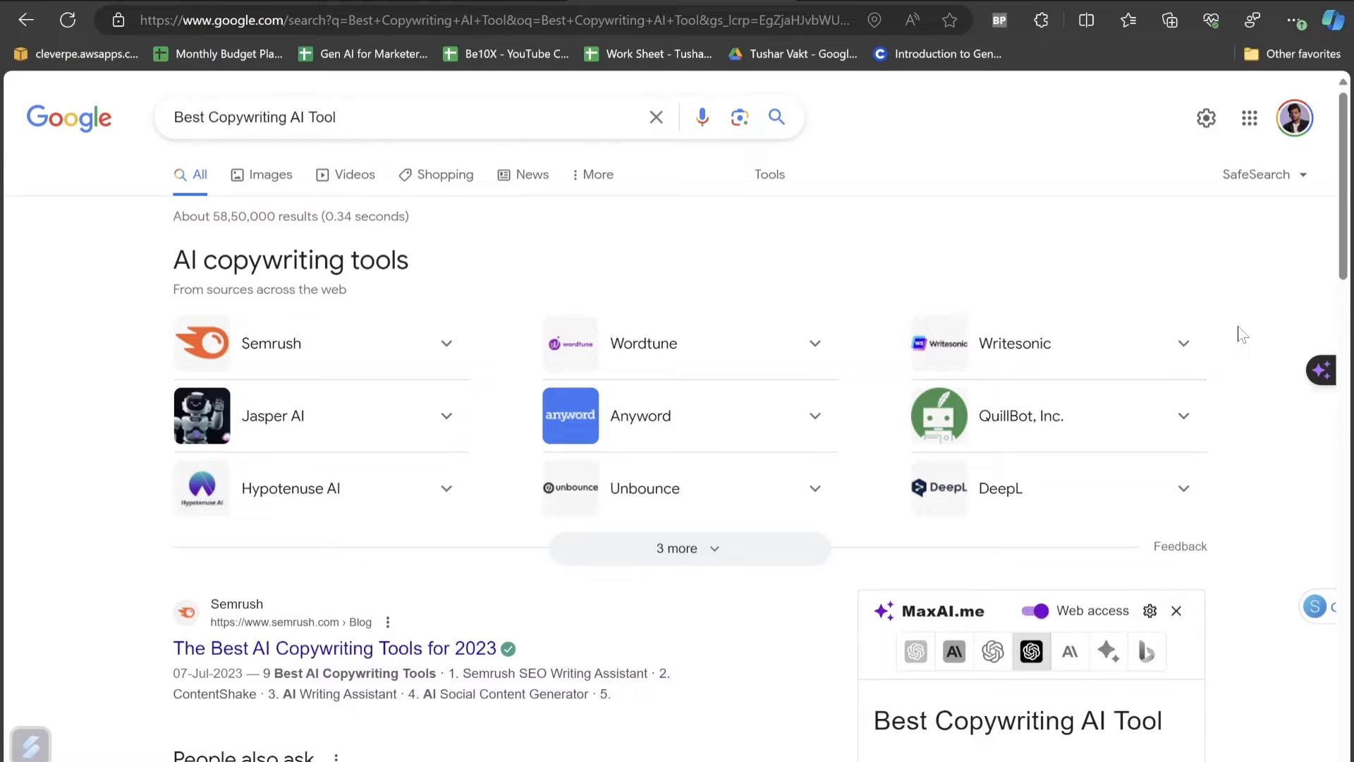
- Expand the AI copywriting tools list in the 'Best Copywriting AI Tool' results with '3 more'
{"action": "left_click", "coordinate": [652, 550]}
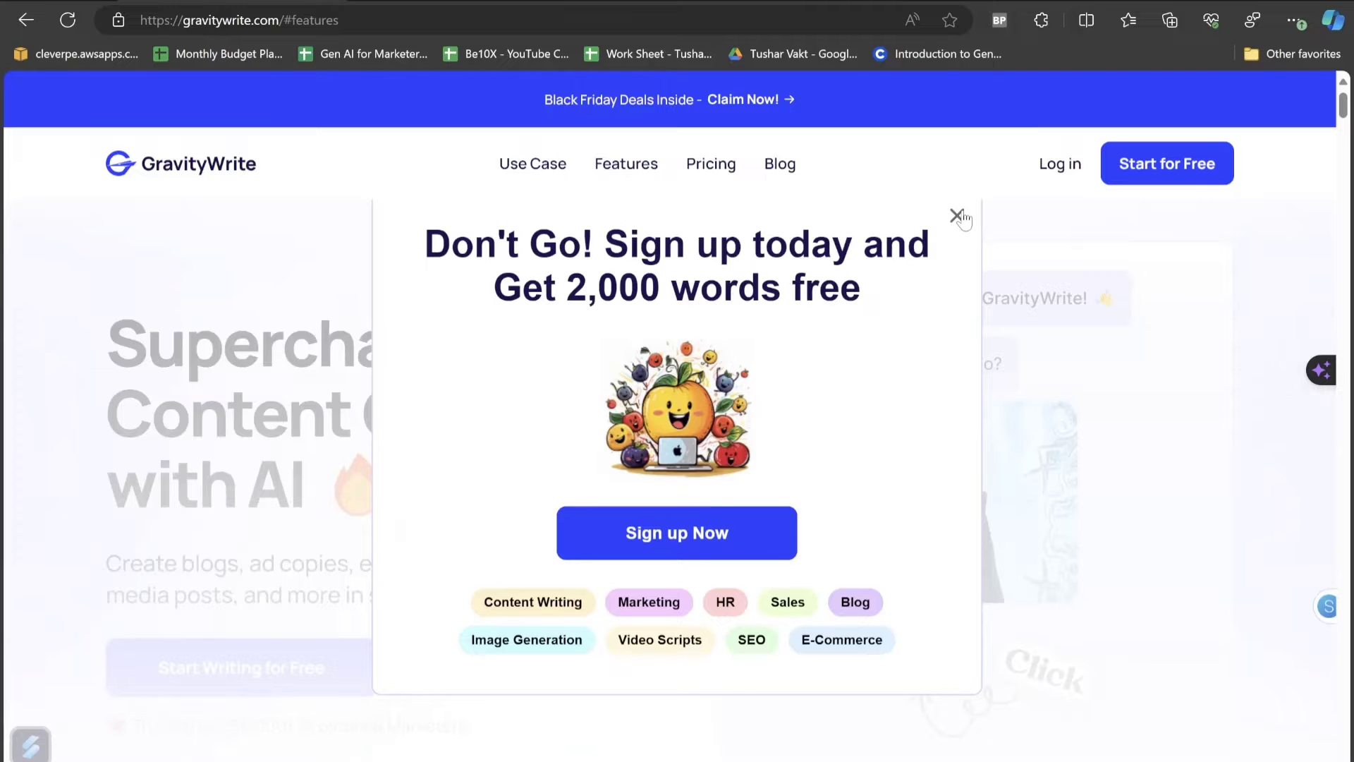
- Dismiss the sign-up popup, search 'gravity write' in a new tab, and open the GravityWrite result
{"action": "left_click", "coordinate": [956, 216]}
{"action": "key", "text": "ctrl+t"}
{"action": "type", "text": "gra"}
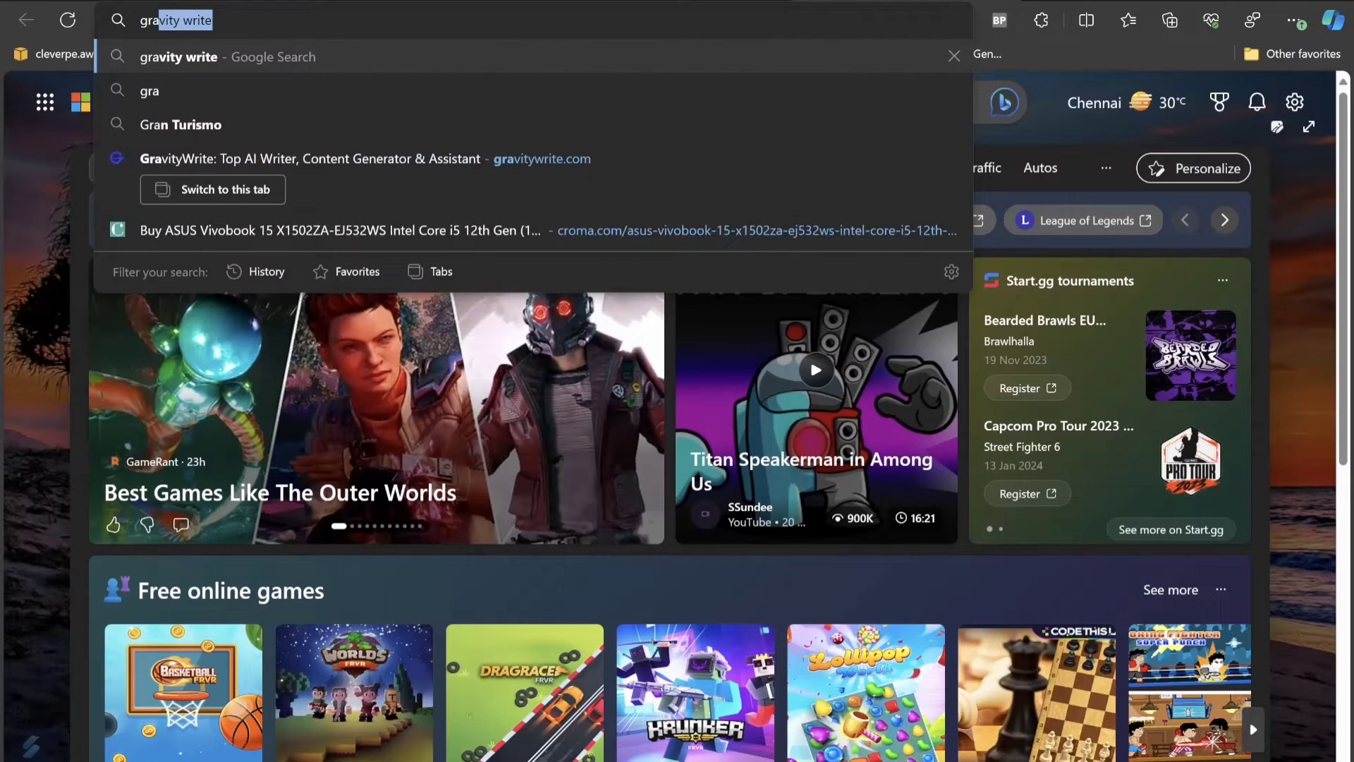
{"action": "type", "text": "vity wtit"}
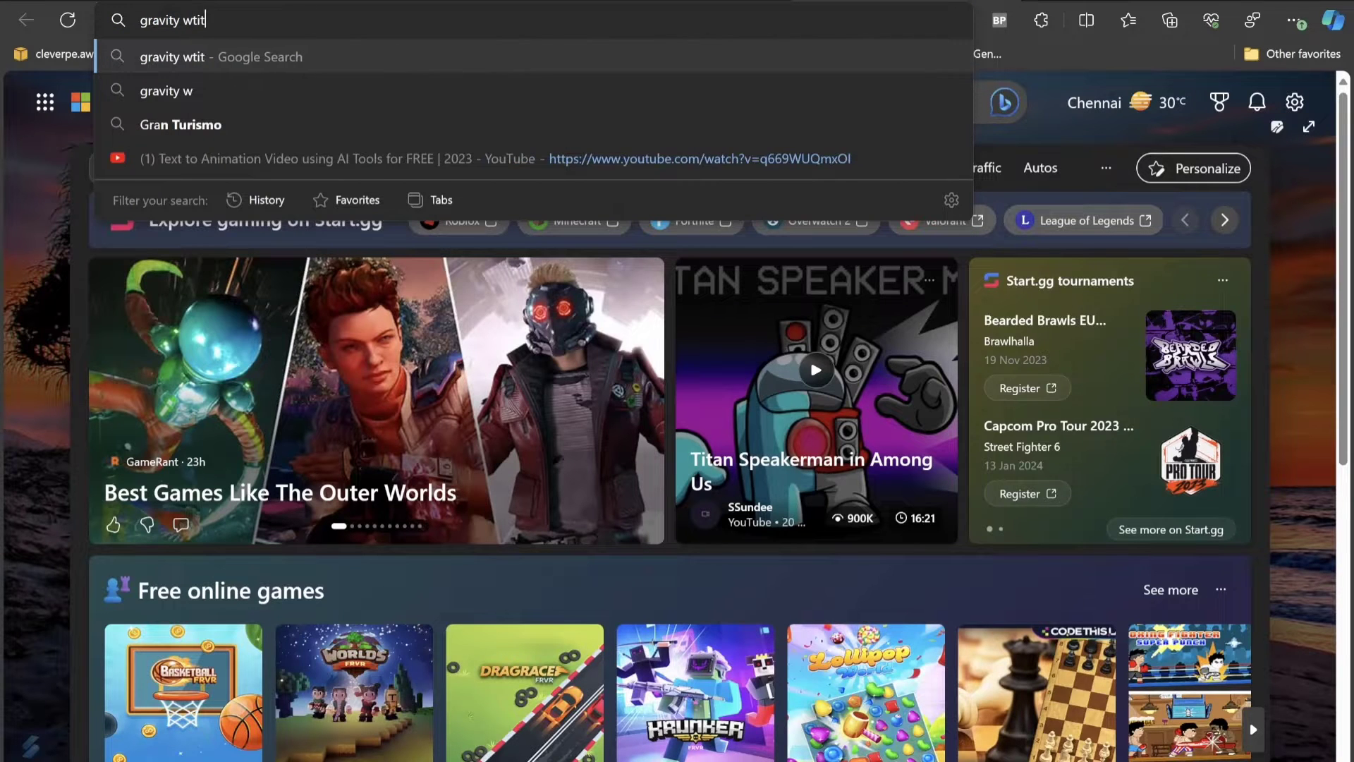
{"action": "key", "text": "BackSpace"}
{"action": "key", "text": "BackSpace"}
{"action": "key", "text": "BackSpace"}
{"action": "type", "text": "r"}
{"action": "key", "text": "Return"}
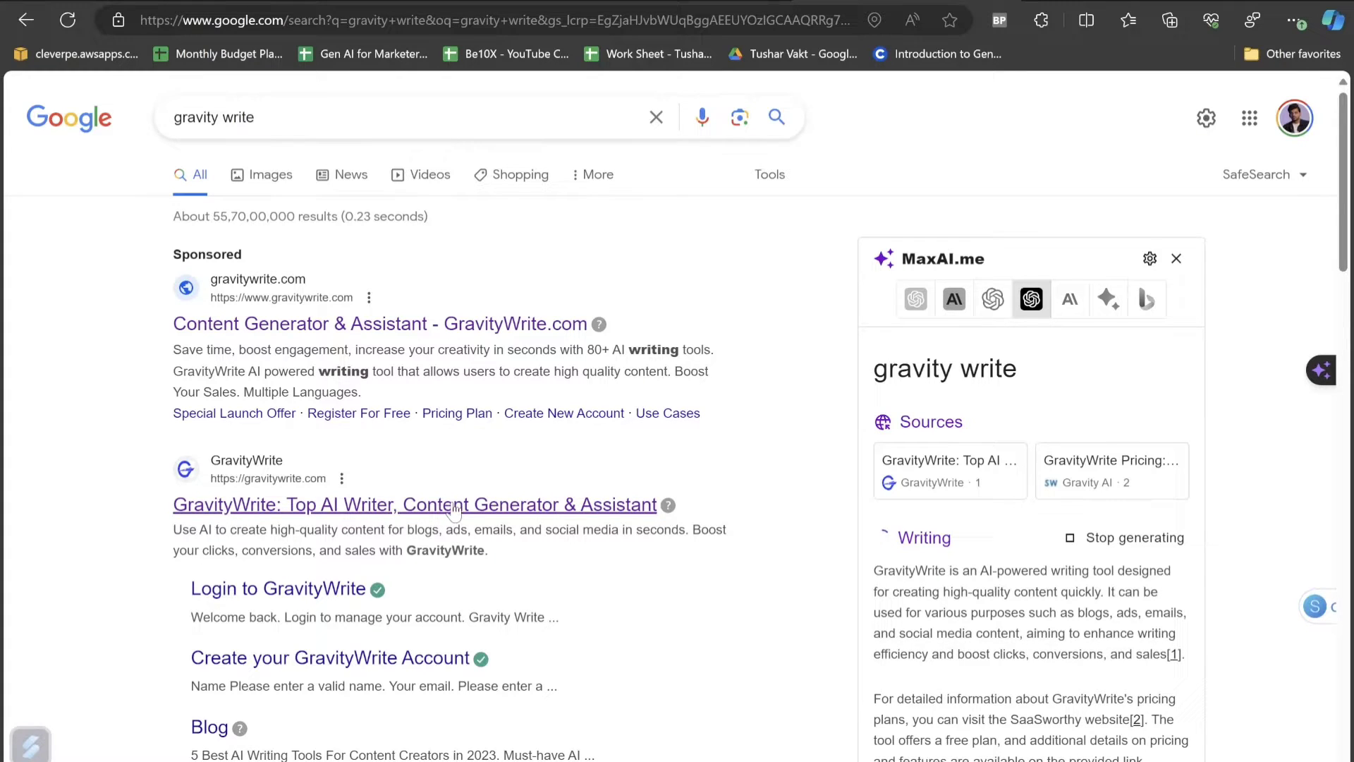
{"action": "left_click", "coordinate": [611, 506]}
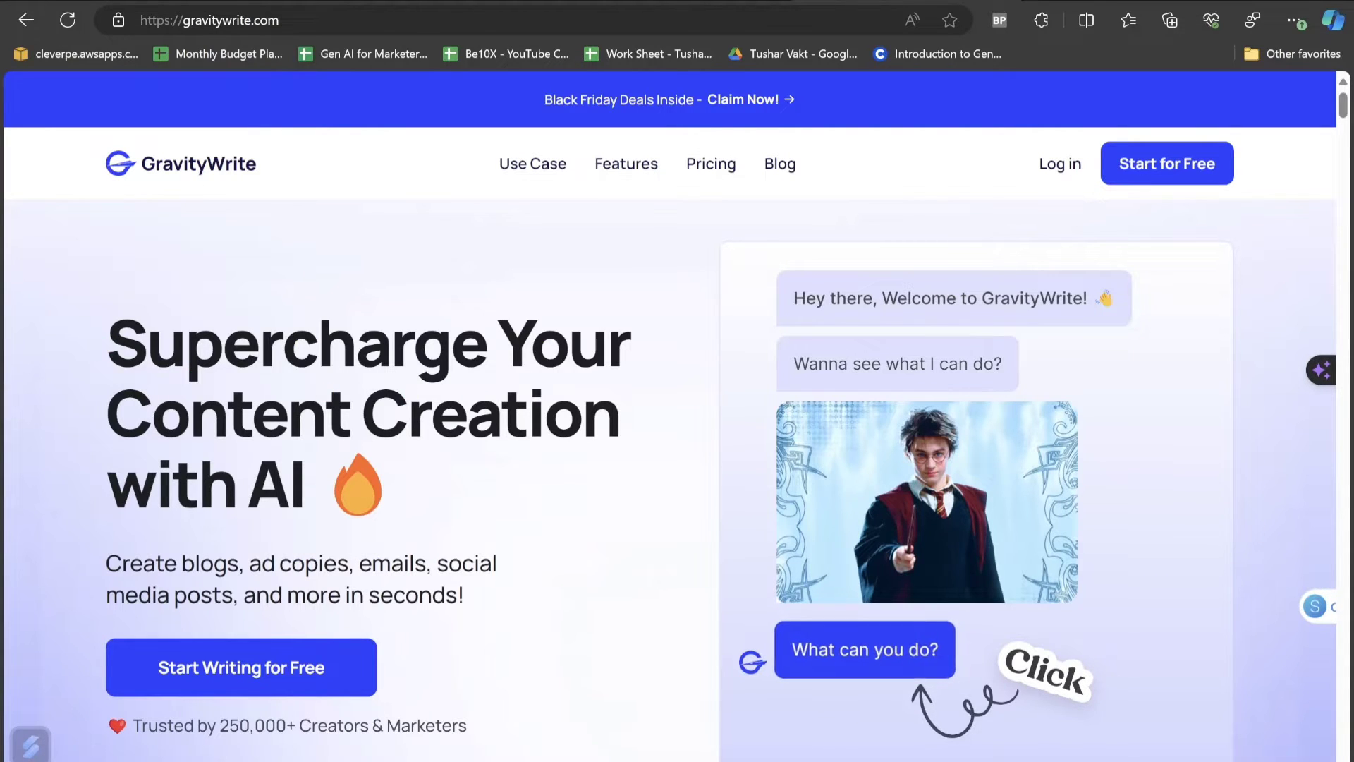
- Highlight the homepage headline and subheading, then scroll down to the Blog Content demo
{"action": "left_click_drag", "start_coordinate": [107, 321], "coordinate": [579, 452]}
{"action": "left_click", "coordinate": [95, 447]}
{"action": "scroll", "coordinate": [95, 447], "scroll_direction": "down", "scroll_amount": 2}
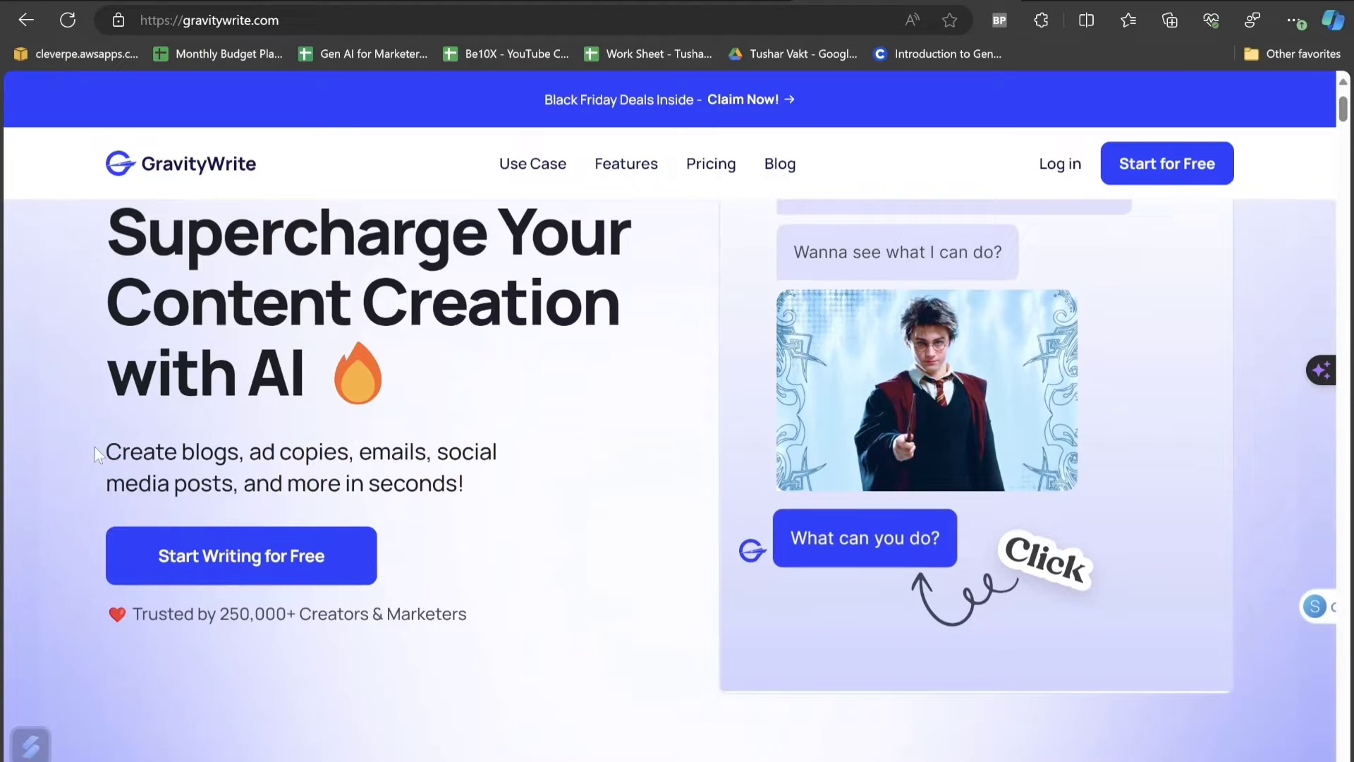
{"action": "left_click_drag", "start_coordinate": [95, 447], "coordinate": [463, 483]}
{"action": "left_click", "coordinate": [591, 505]}
{"action": "scroll", "coordinate": [546, 487], "scroll_direction": "down", "scroll_amount": 8}
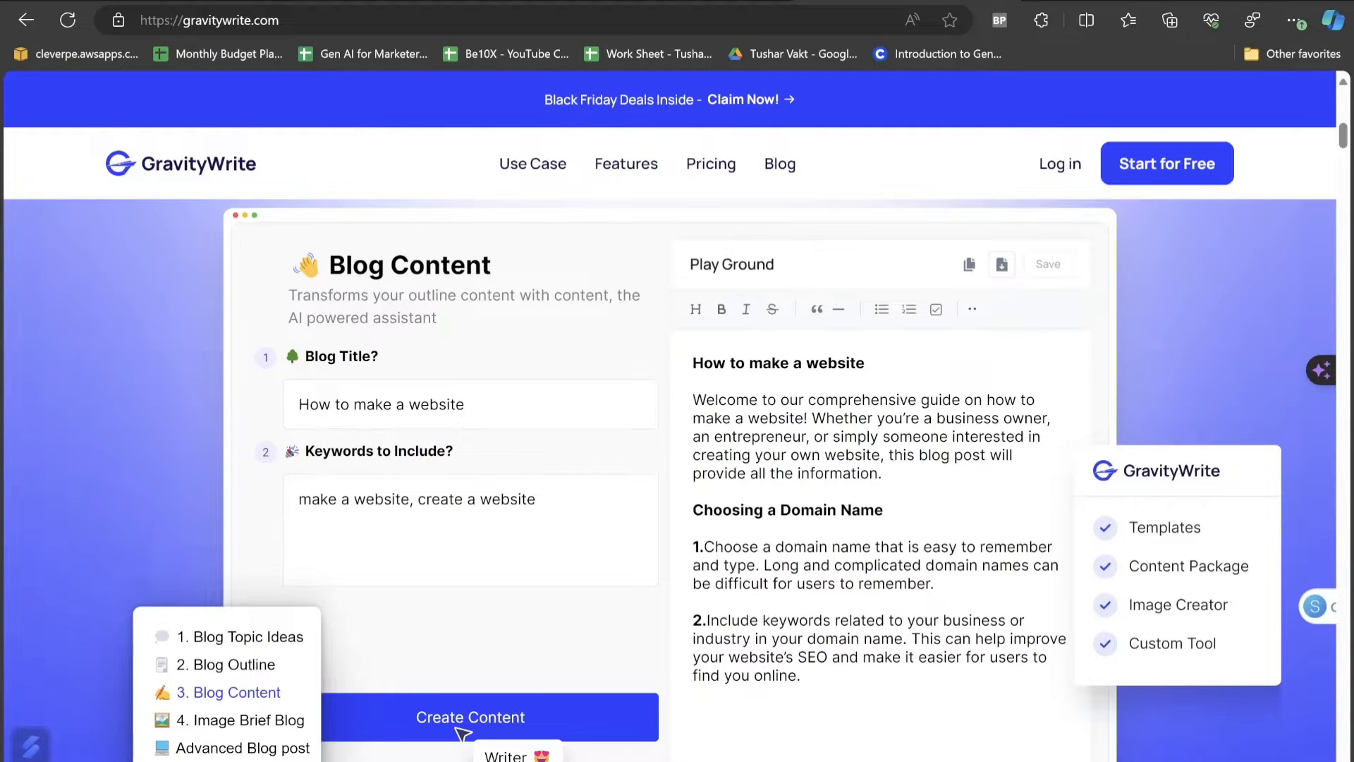
{"action": "scroll", "coordinate": [899, 423], "scroll_direction": "down", "scroll_amount": 3}
{"action": "scroll", "coordinate": [894, 437], "scroll_direction": "down", "scroll_amount": 9}
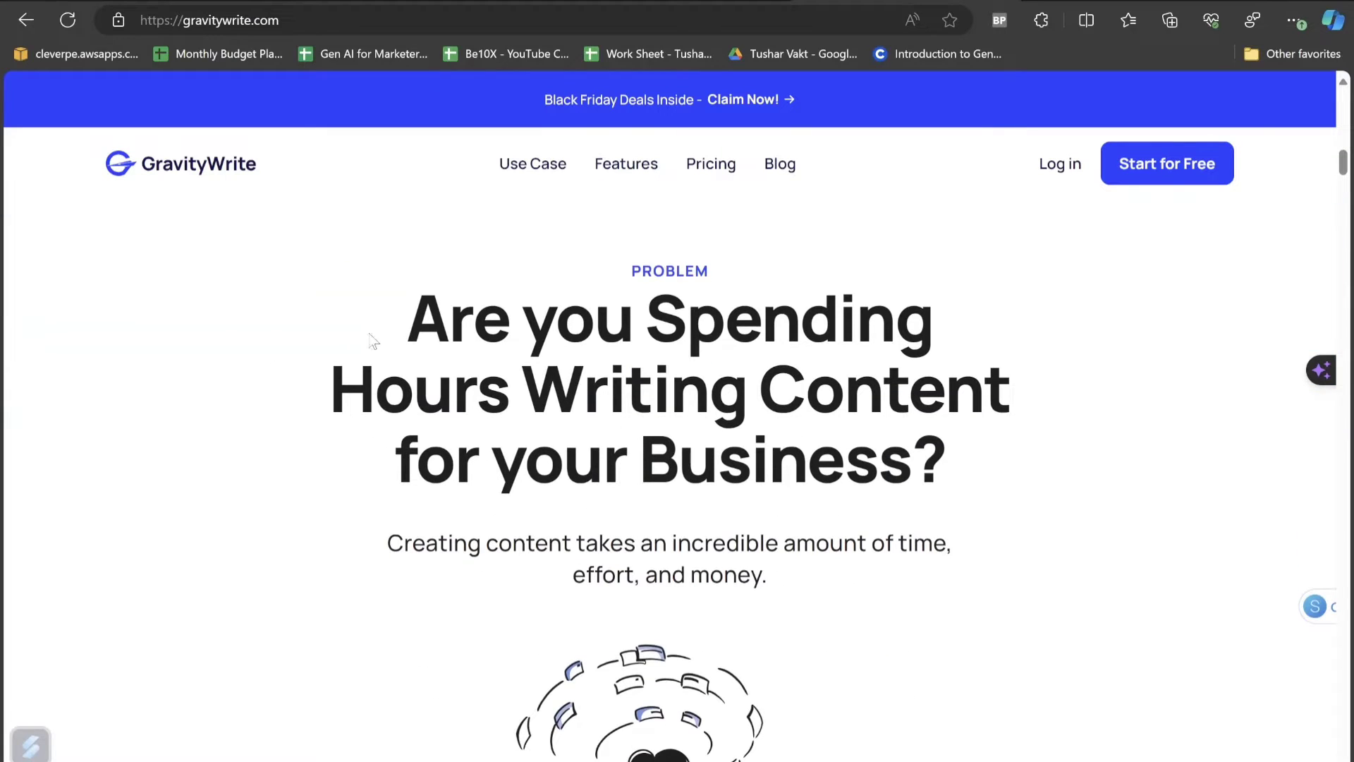
{"action": "left_click_drag", "start_coordinate": [408, 321], "coordinate": [1046, 514]}
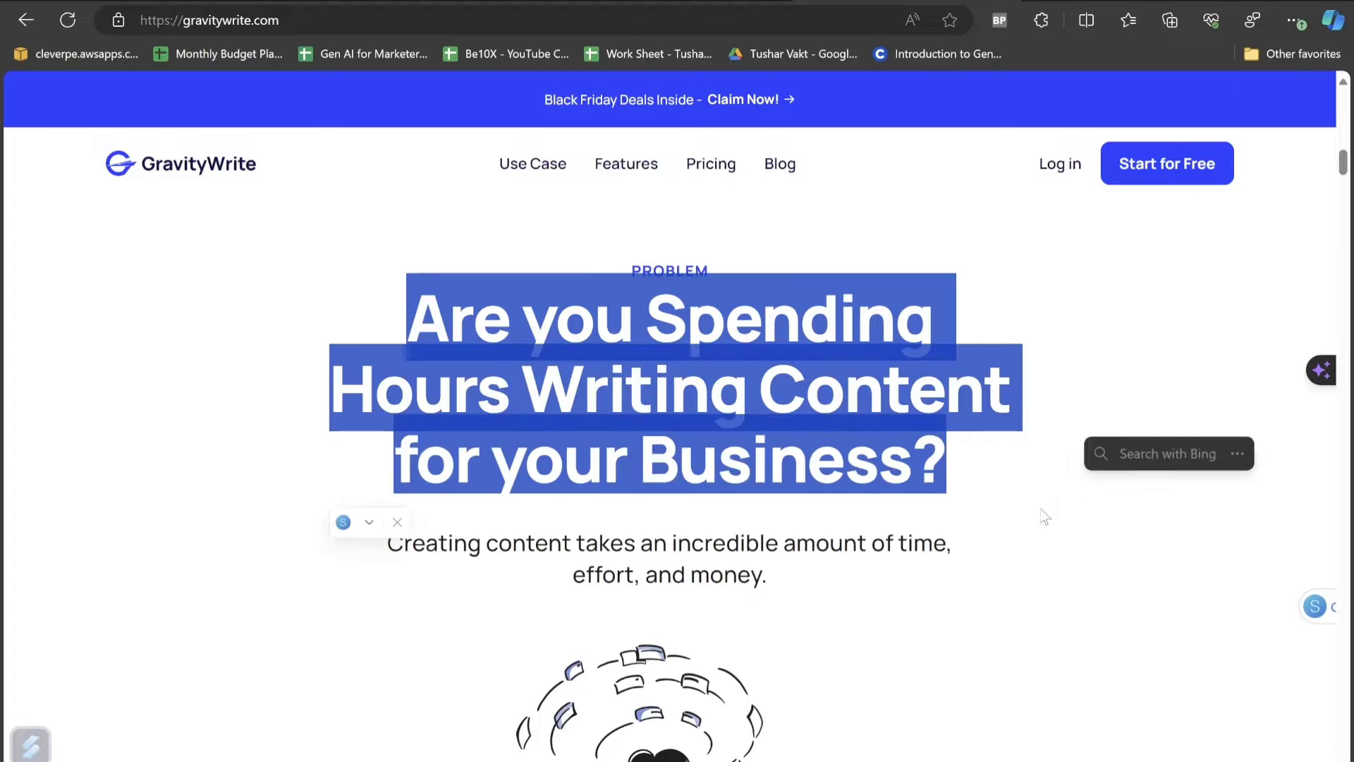
{"action": "left_click", "coordinate": [1045, 514]}
{"action": "left_click_drag", "start_coordinate": [387, 543], "coordinate": [961, 602]}
{"action": "left_click", "coordinate": [749, 573]}
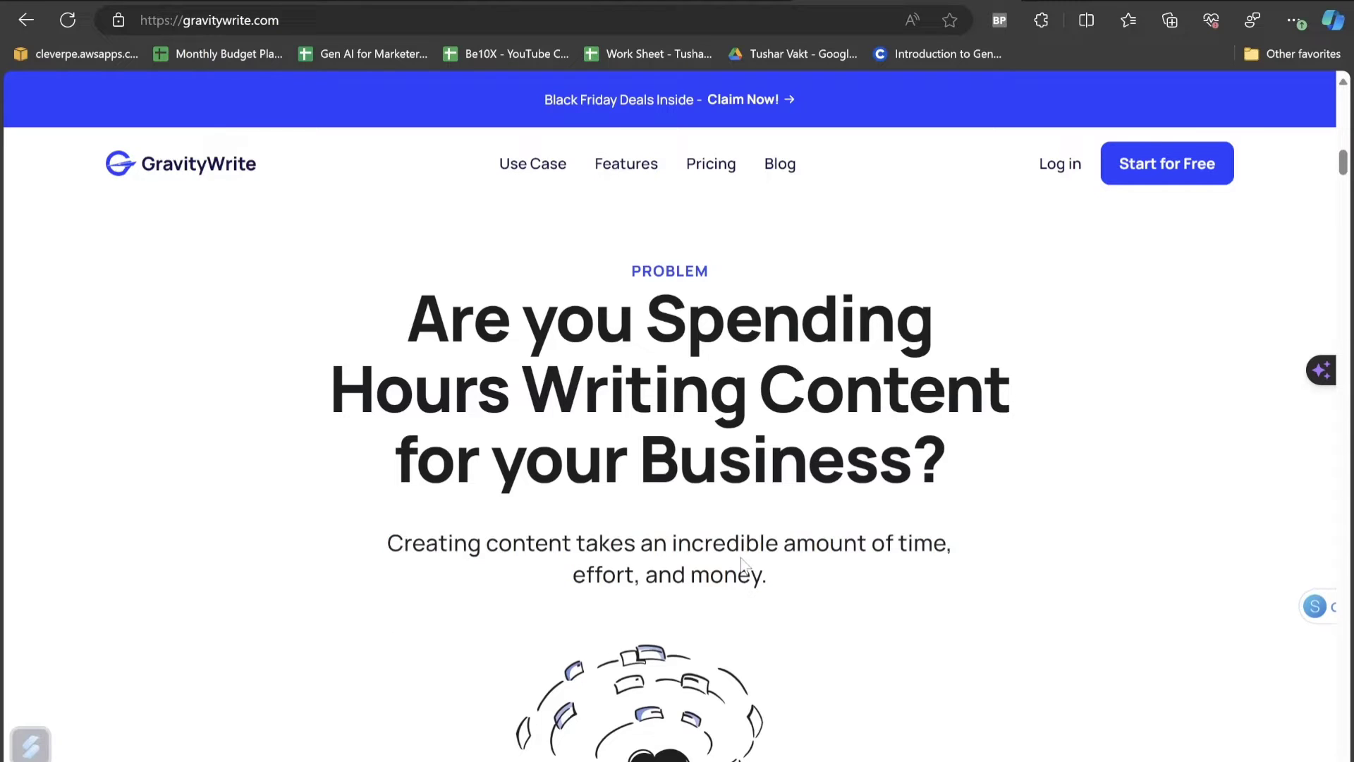
{"action": "scroll", "coordinate": [776, 494], "scroll_direction": "down", "scroll_amount": 5}
{"action": "scroll", "coordinate": [1142, 421], "scroll_direction": "down", "scroll_amount": 2}
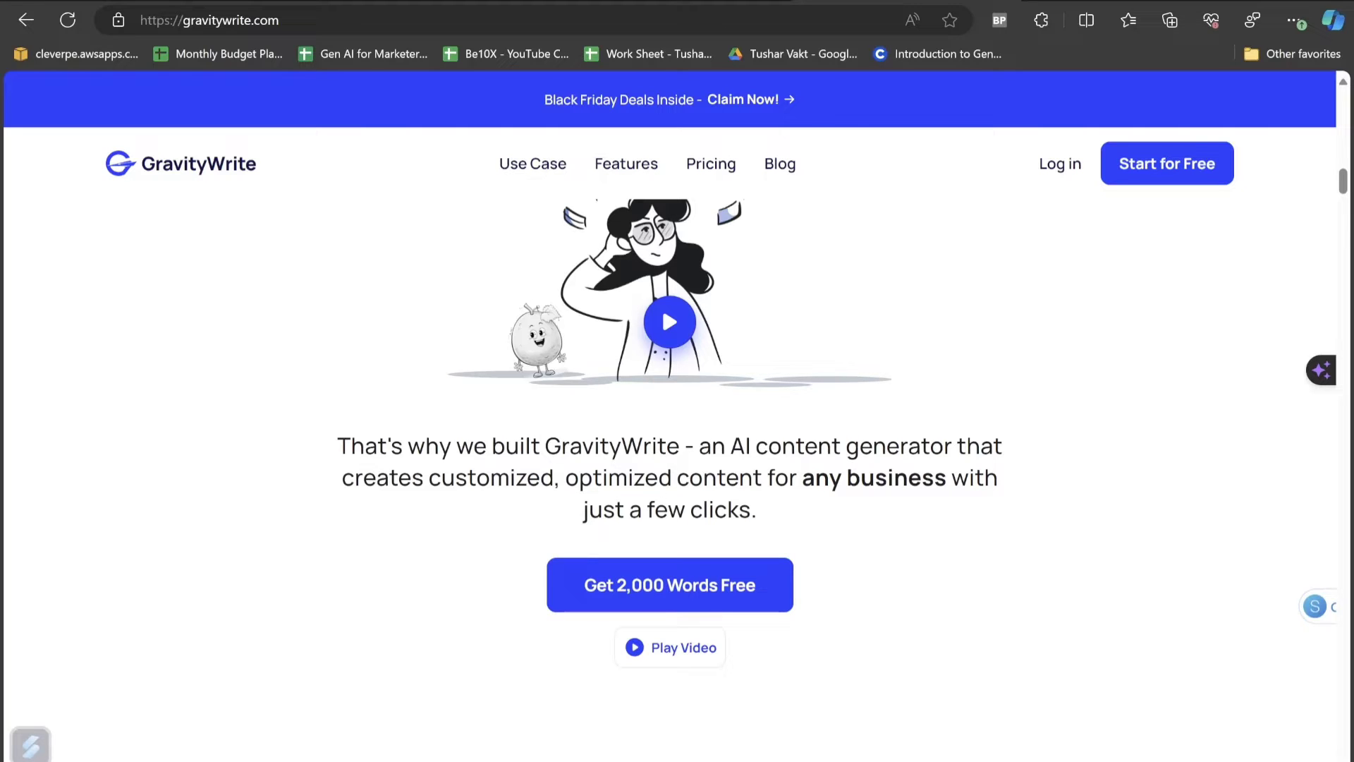
{"action": "scroll", "coordinate": [976, 451], "scroll_direction": "down", "scroll_amount": 3}
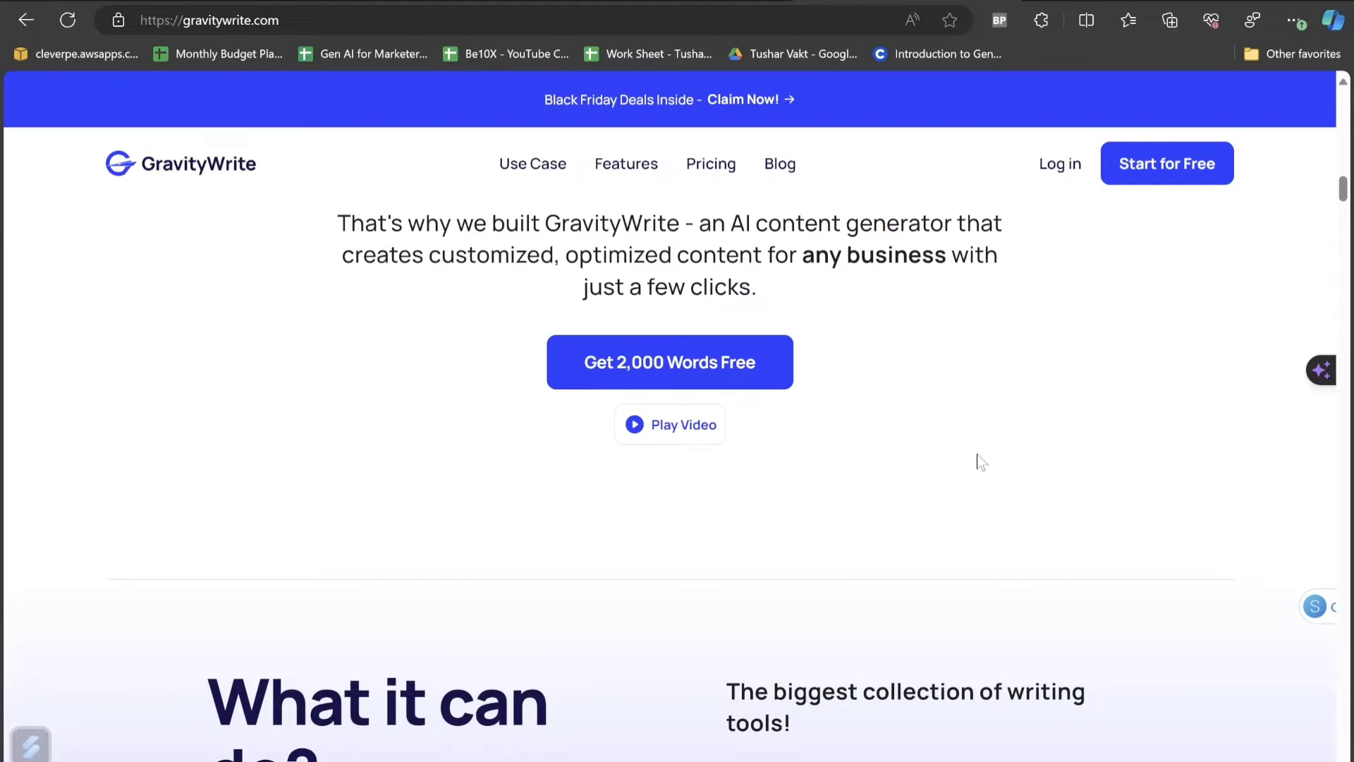
{"action": "scroll", "coordinate": [977, 462], "scroll_direction": "down", "scroll_amount": 5}
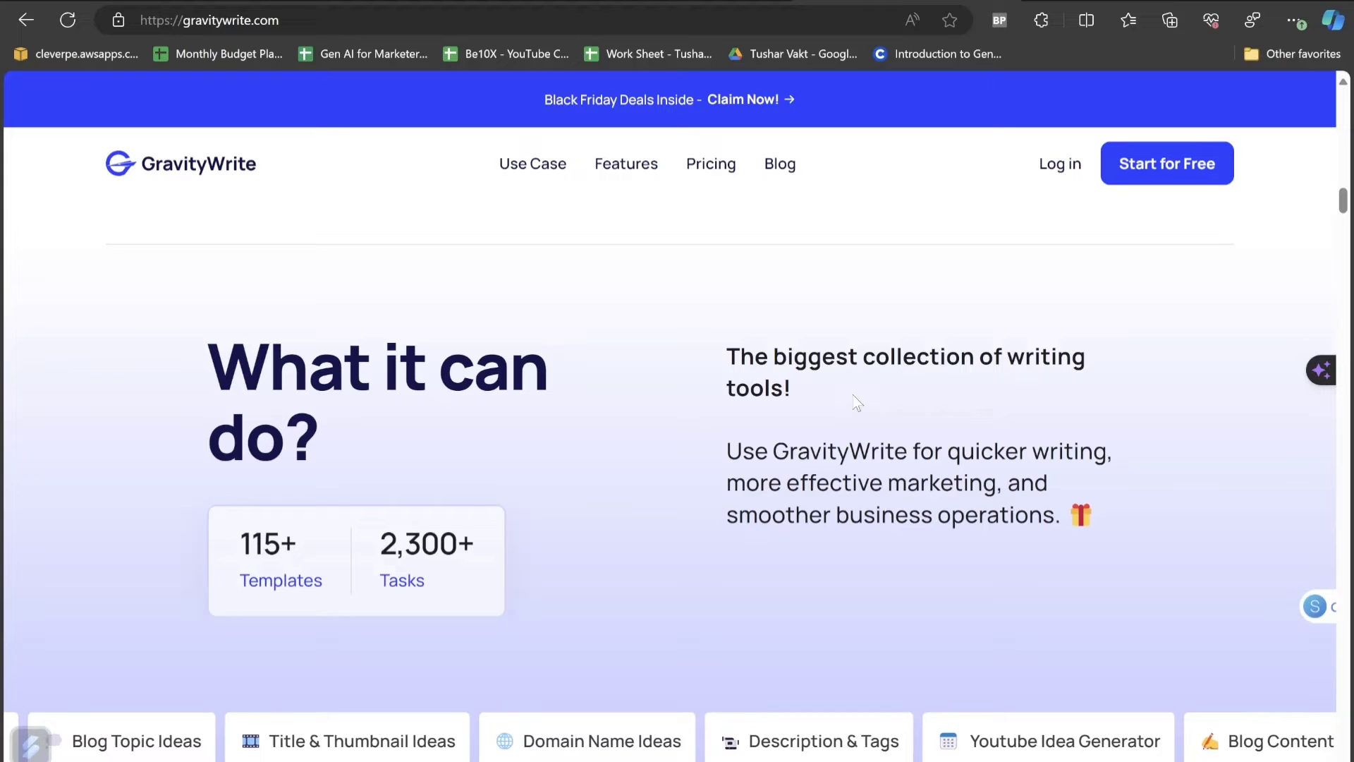
{"action": "left_click_drag", "start_coordinate": [947, 451], "coordinate": [1059, 515]}
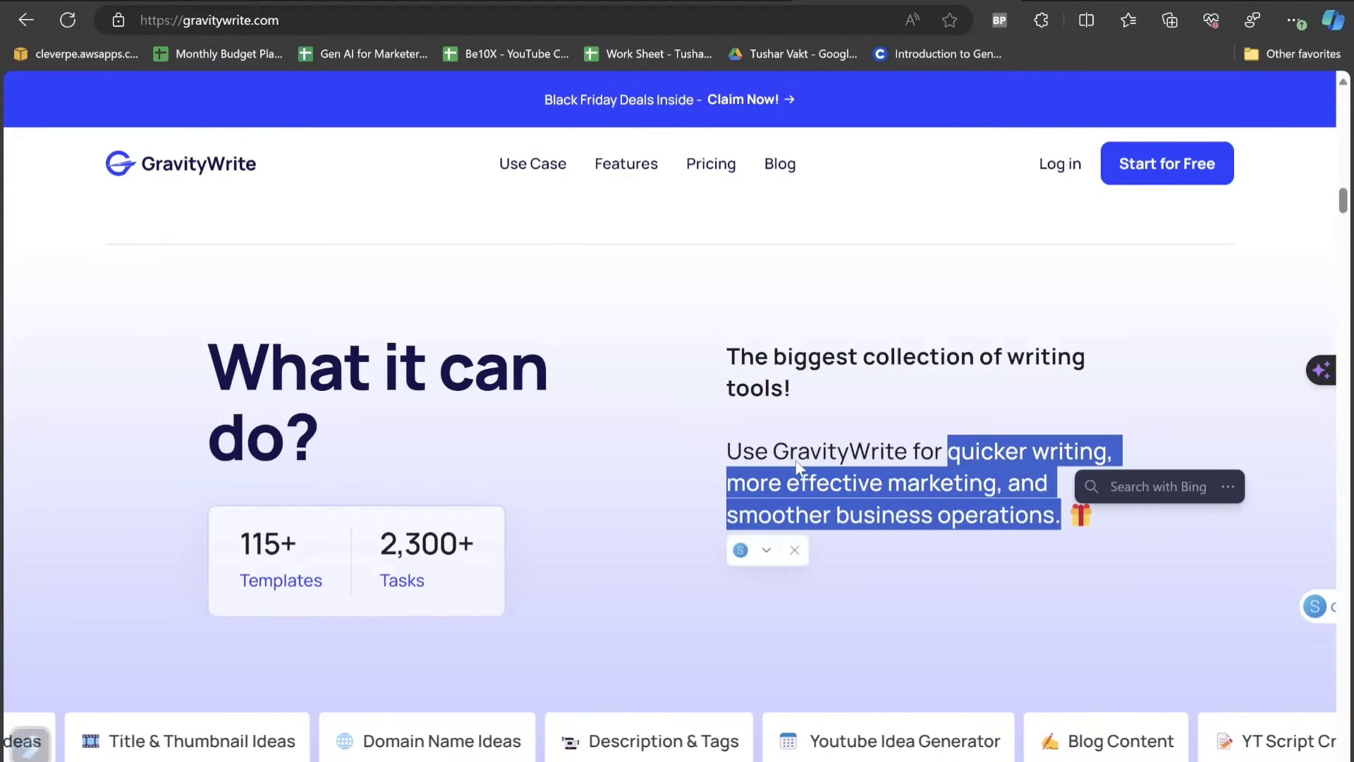
{"action": "left_click", "coordinate": [830, 462]}
{"action": "scroll", "coordinate": [830, 462], "scroll_direction": "up", "scroll_amount": 10}
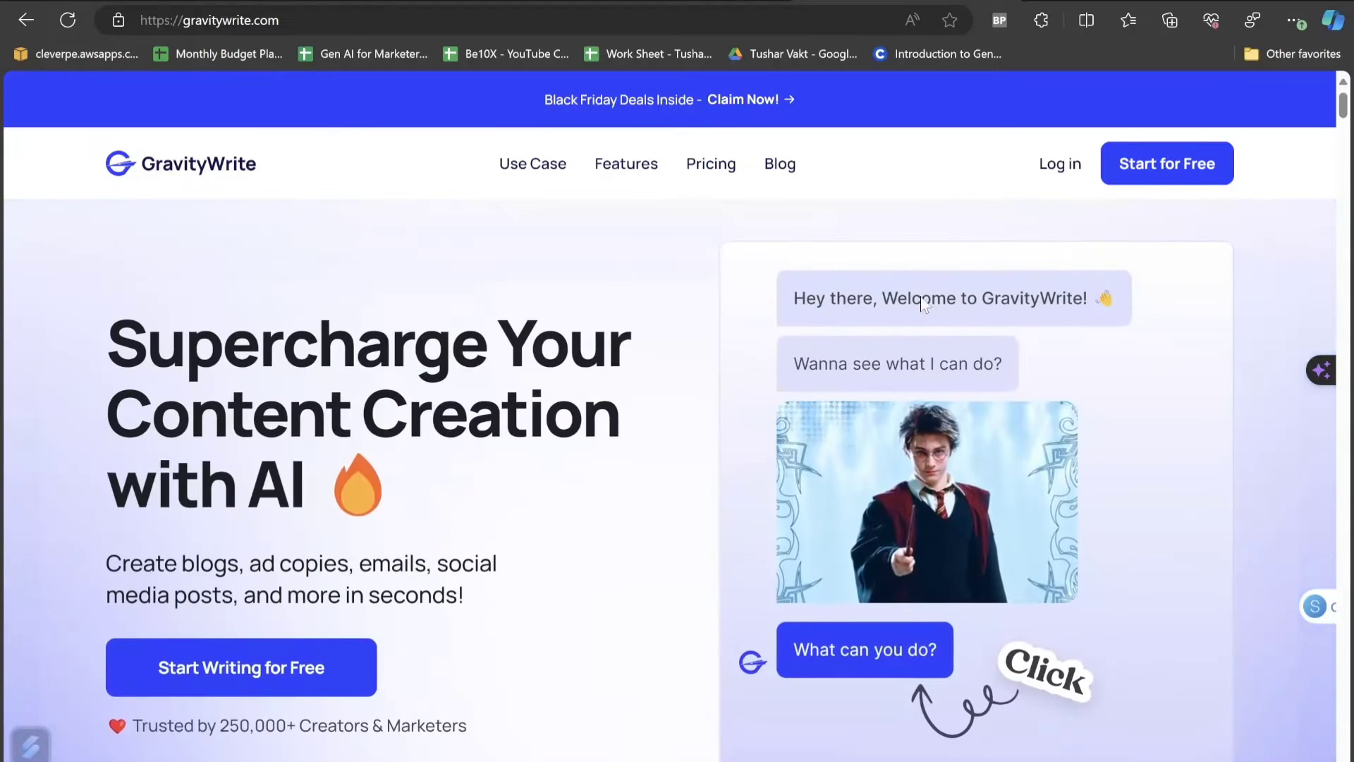
- Log in, start the welcome tour, and expand the Youtube Tools category
{"action": "left_click", "coordinate": [1058, 168]}
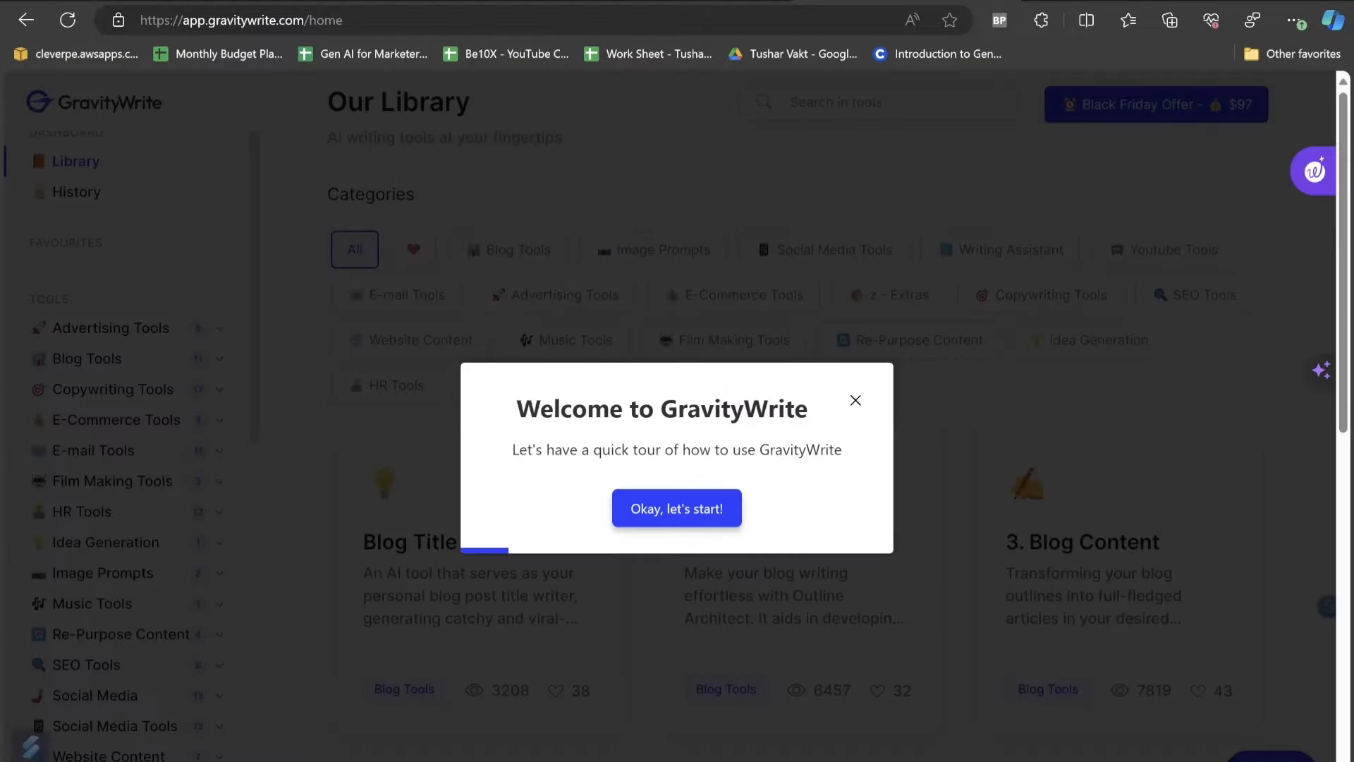
{"action": "left_click", "coordinate": [678, 508]}
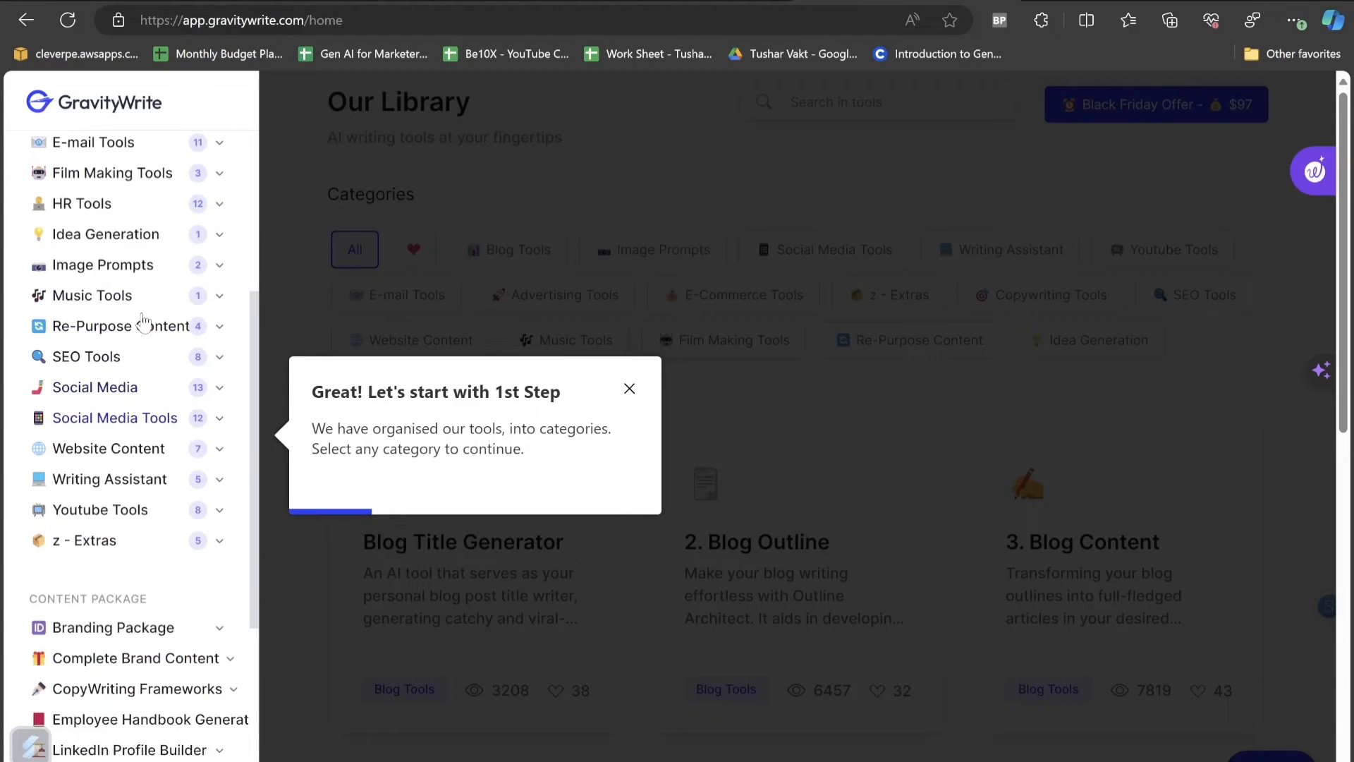
{"action": "scroll", "coordinate": [143, 322], "scroll_direction": "up", "scroll_amount": 2}
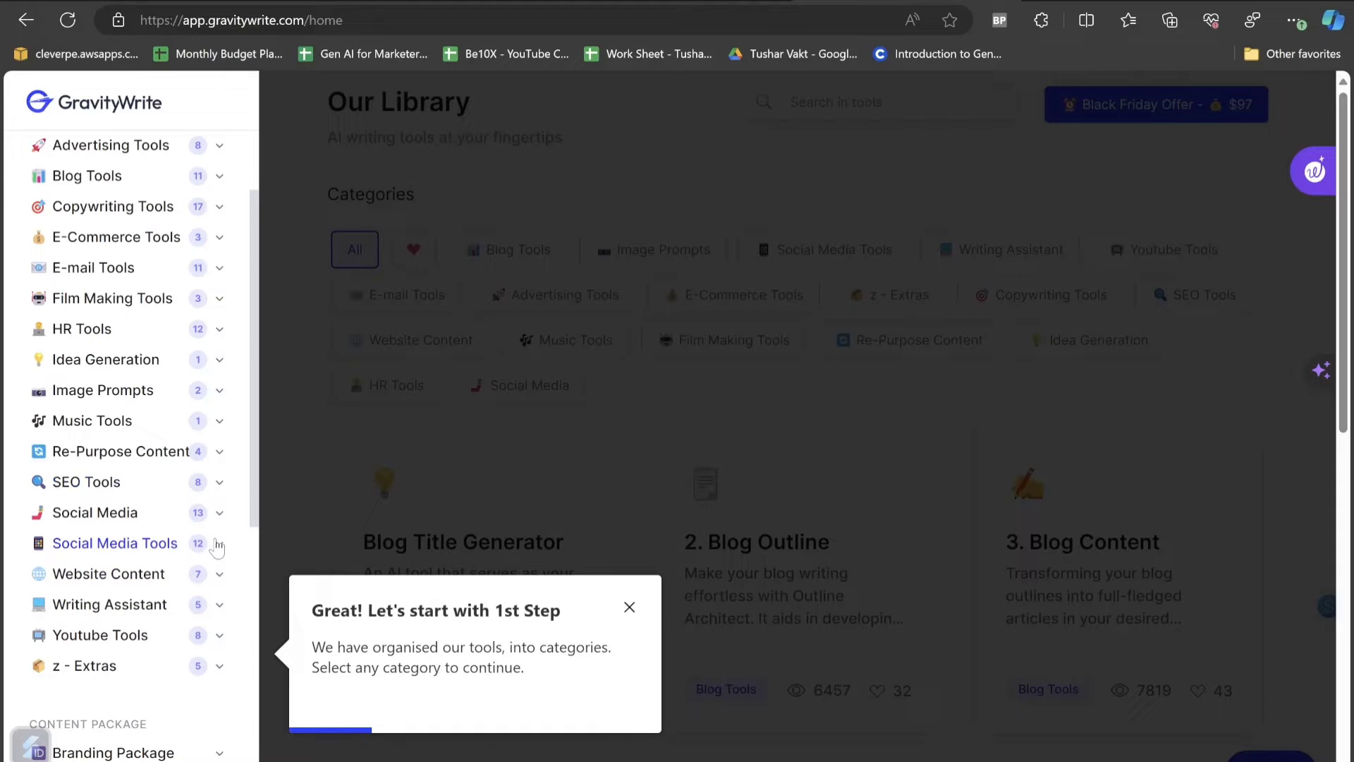
{"action": "left_click", "coordinate": [219, 635]}
{"action": "scroll", "coordinate": [162, 494], "scroll_direction": "down", "scroll_amount": 3}
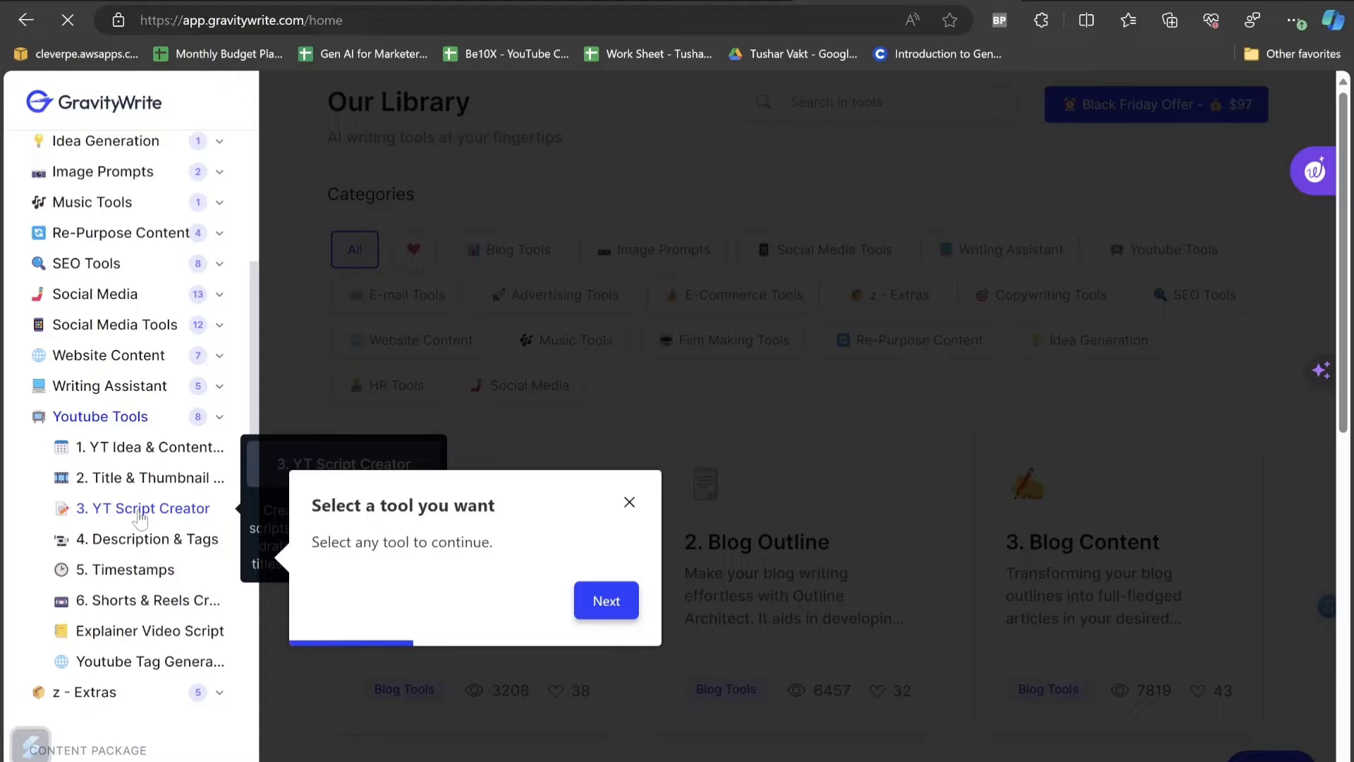
- Open YT Script Creator and read its tour tip, title and full description
{"action": "left_click", "coordinate": [140, 511]}
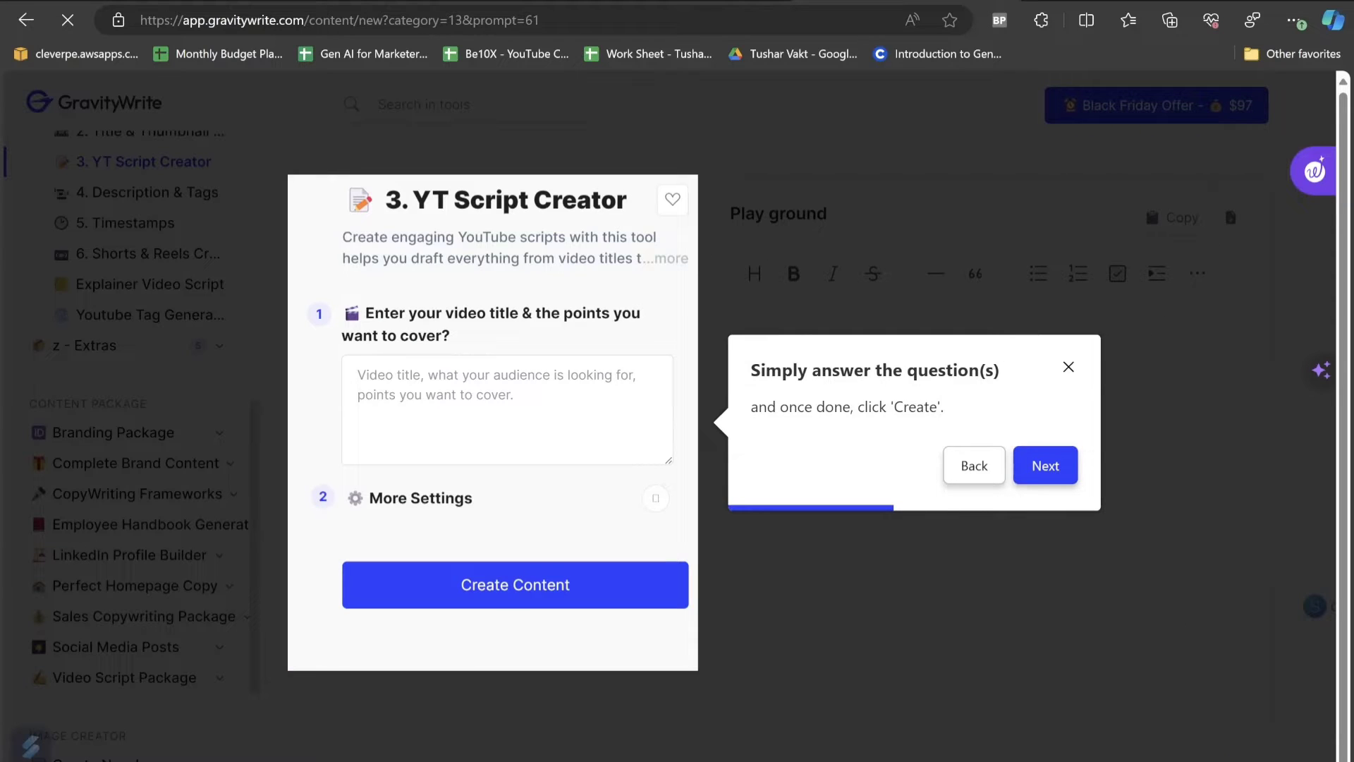
{"action": "left_click_drag", "start_coordinate": [842, 407], "coordinate": [943, 407]}
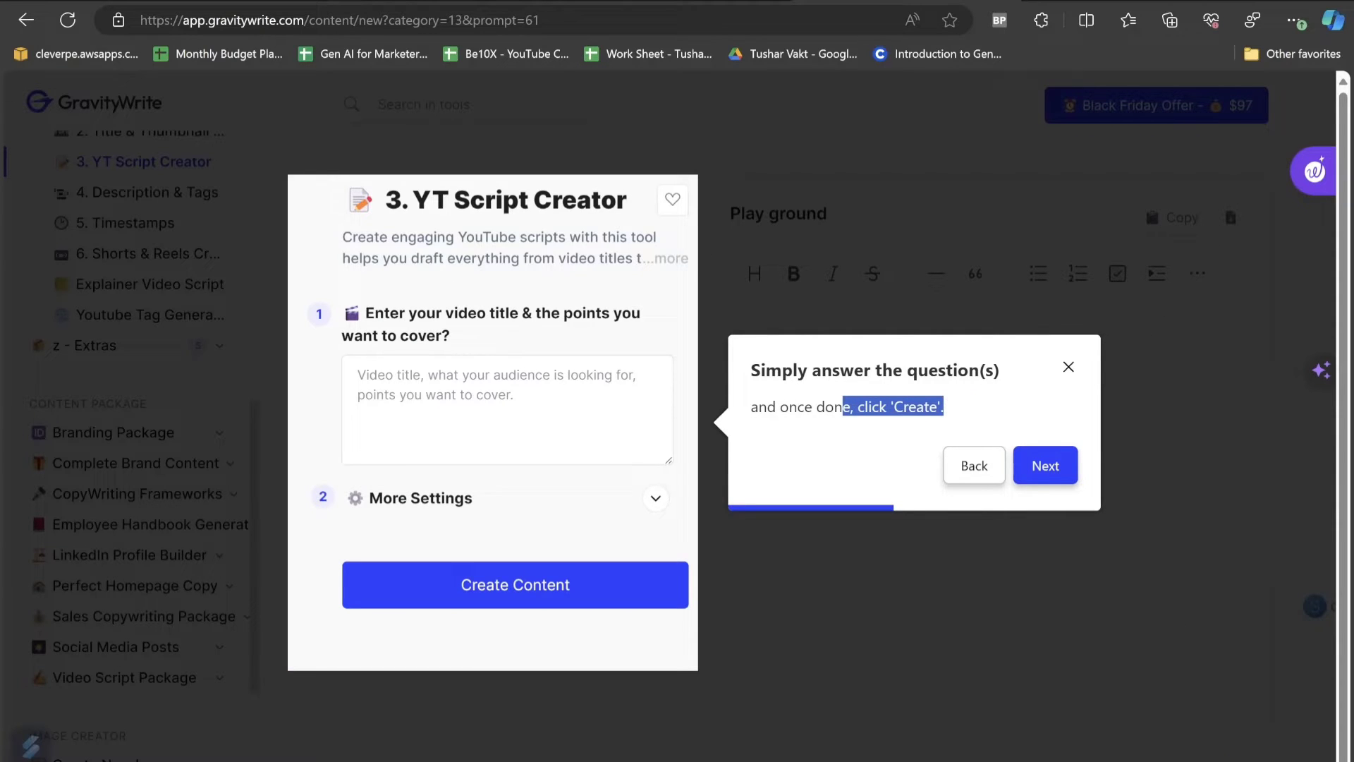
{"action": "left_click_drag", "start_coordinate": [412, 200], "coordinate": [626, 200]}
{"action": "left_click", "coordinate": [663, 267]}
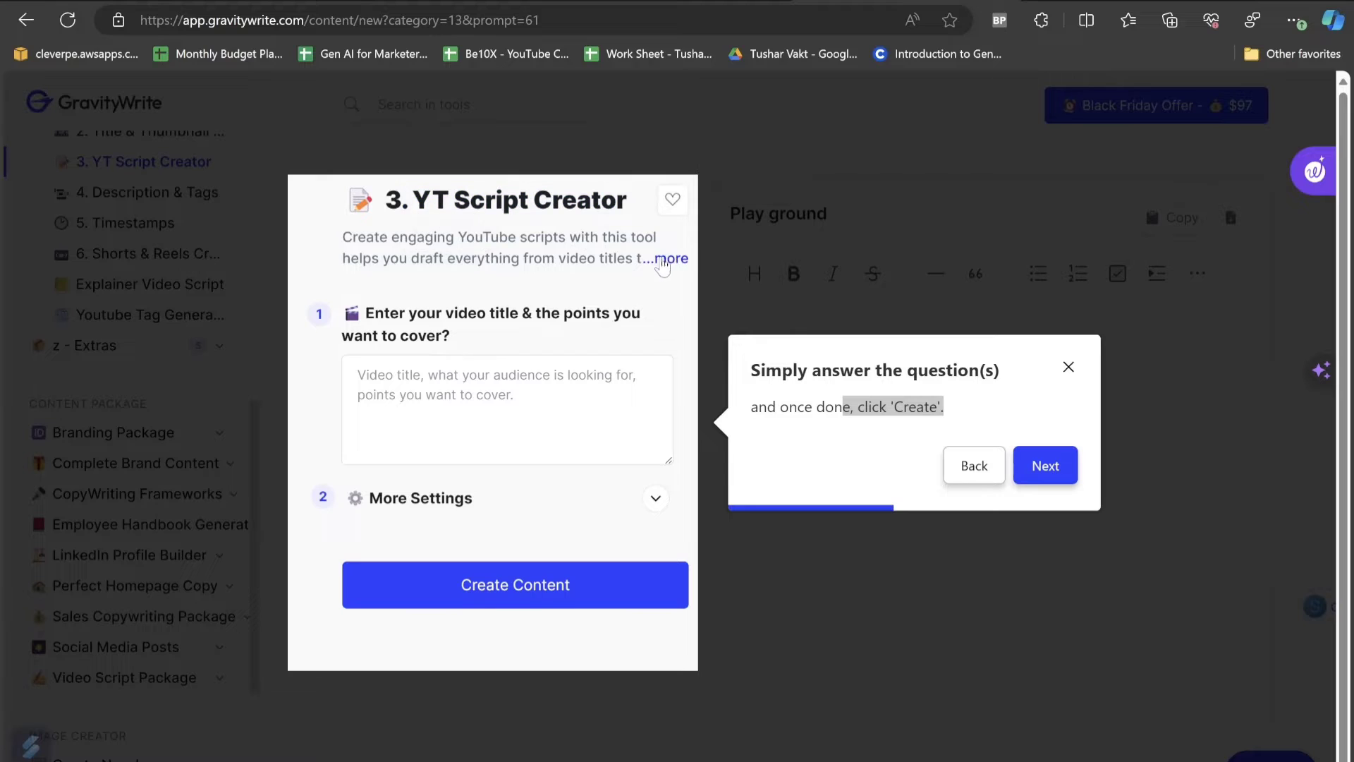
{"action": "left_click", "coordinate": [664, 261]}
{"action": "left_click_drag", "start_coordinate": [344, 239], "coordinate": [487, 281]}
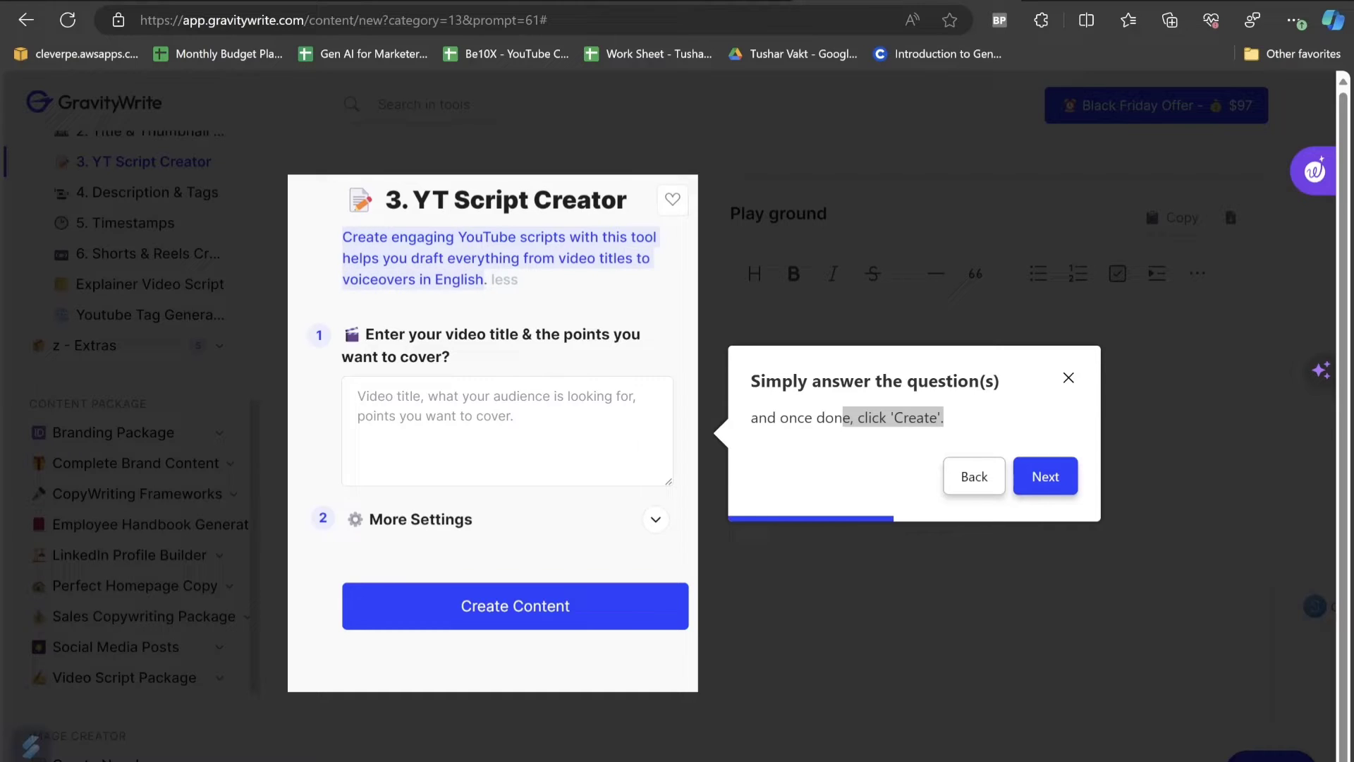
- Enter 'How to play piano as a beginner?' as the video title
{"action": "left_click", "coordinate": [462, 407]}
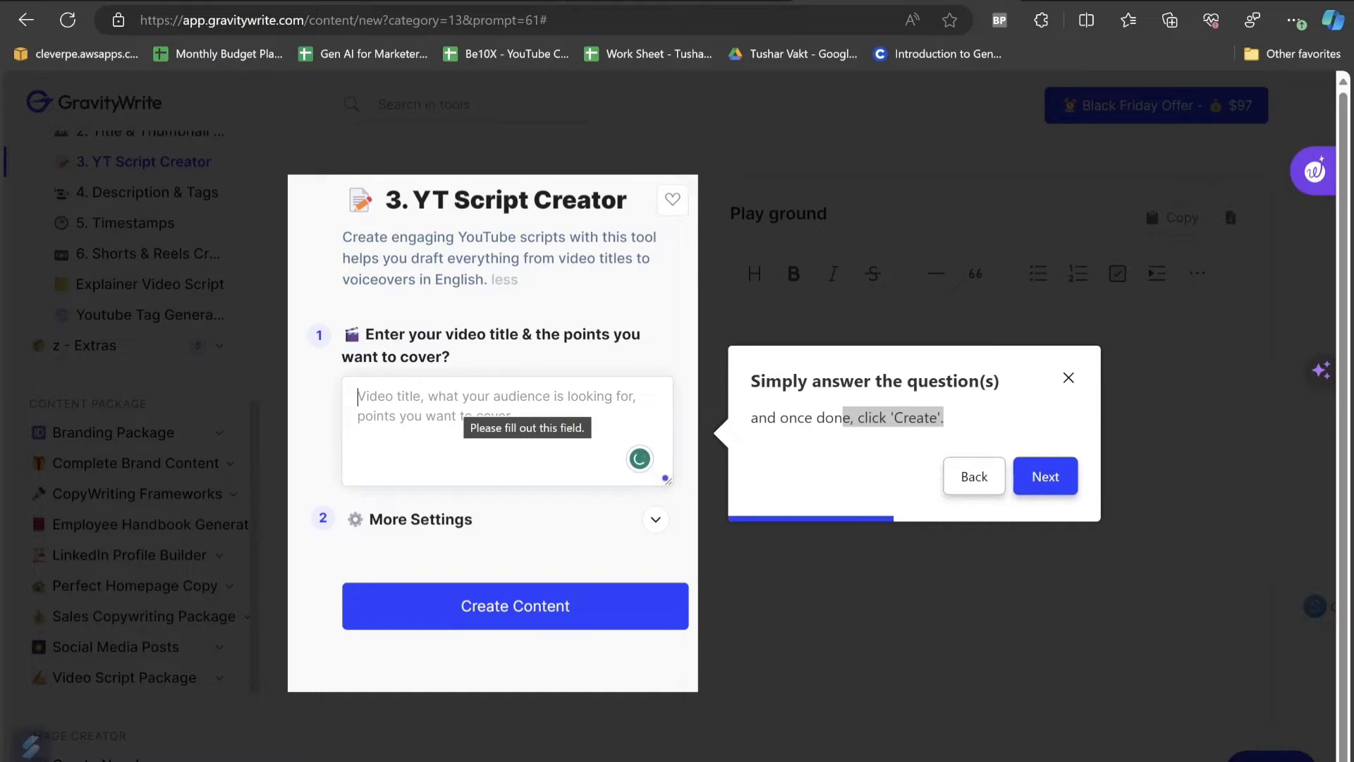
{"action": "left_click_drag", "start_coordinate": [455, 334], "coordinate": [467, 400]}
{"action": "left_click", "coordinate": [467, 400]}
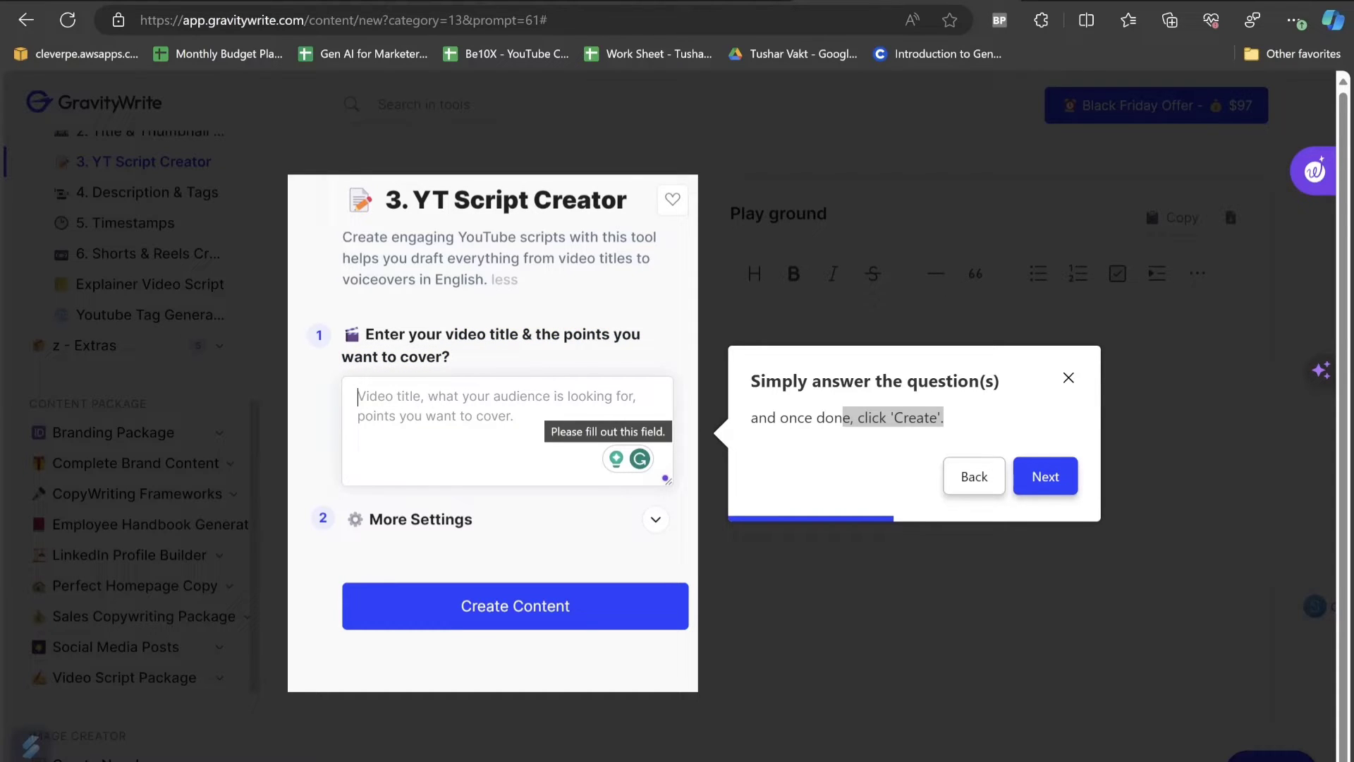
{"action": "type", "text": "How to play "}
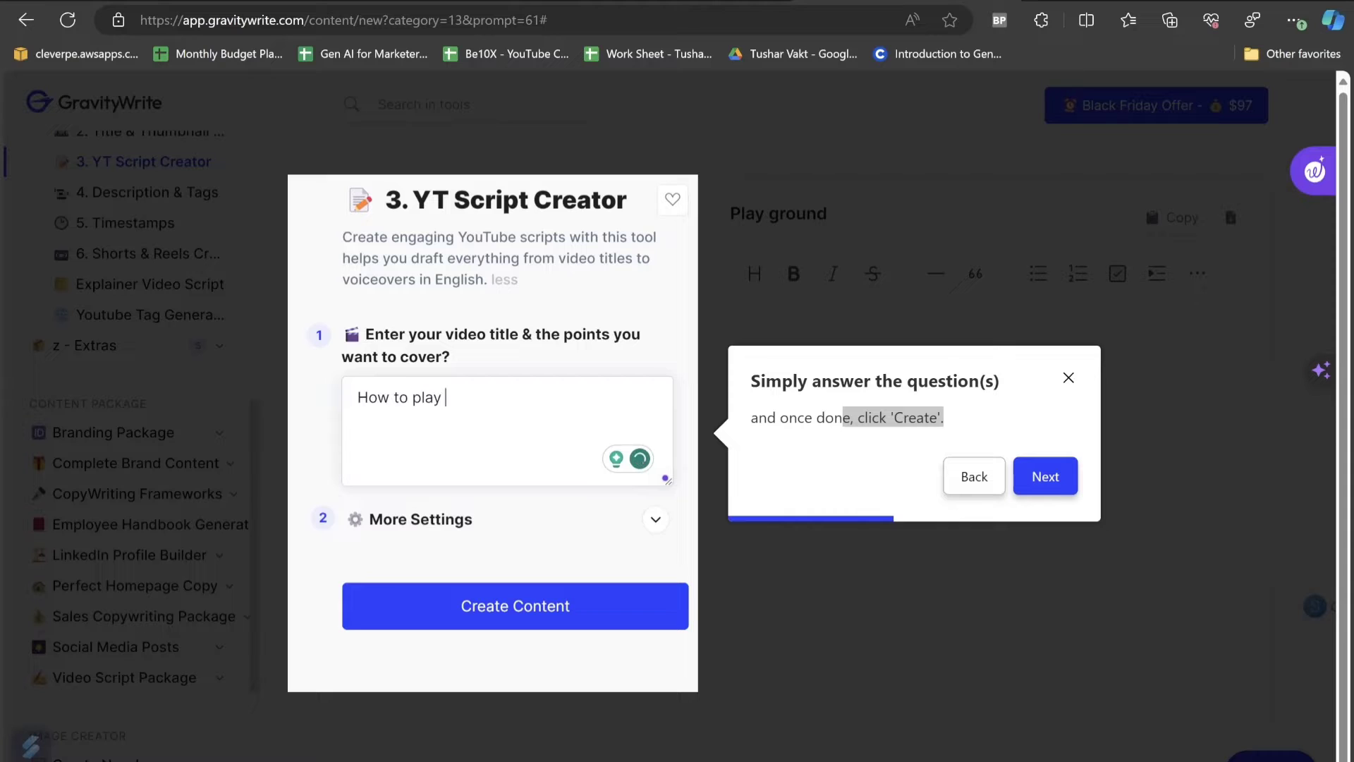
{"action": "type", "text": "piano as a beginner?"}
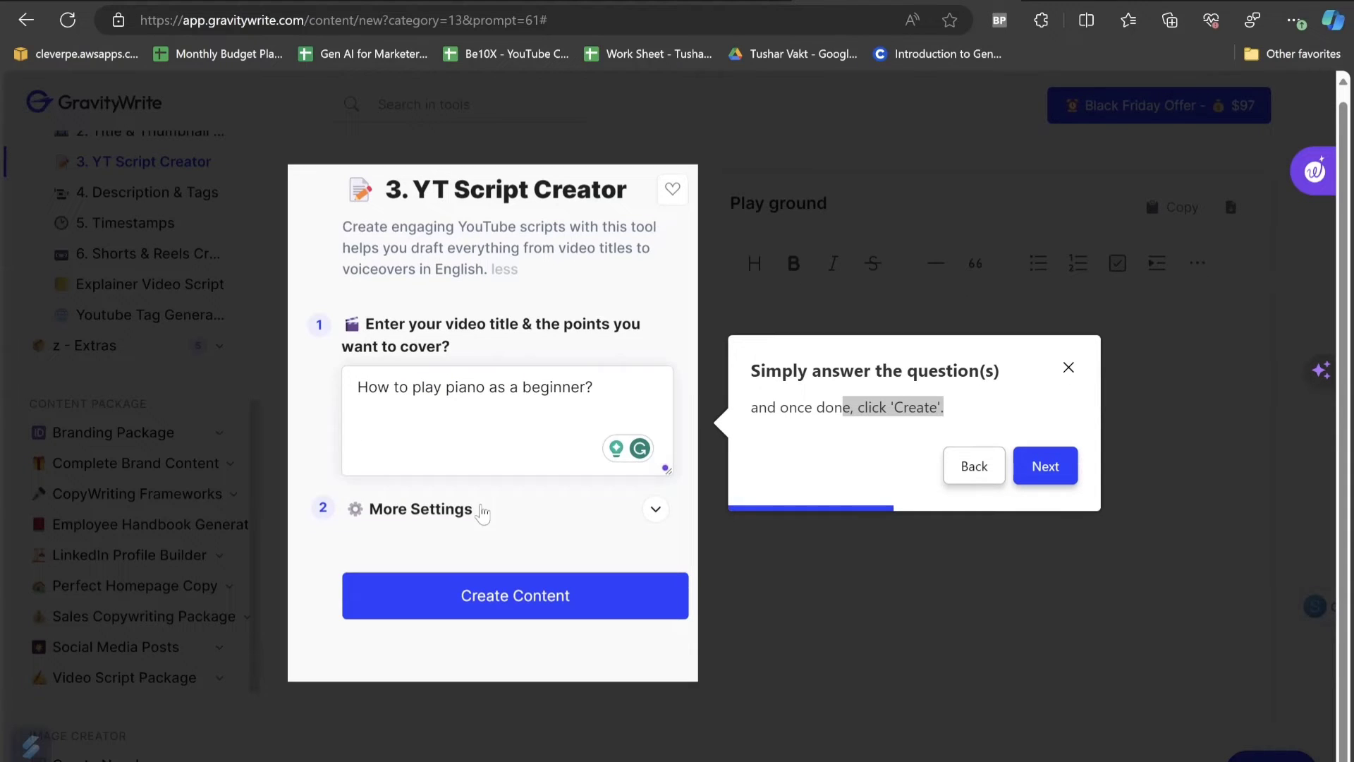
- Set the script language to Hindi and change 'piano' to 'keyboard' in the title
{"action": "left_click", "coordinate": [482, 512]}
{"action": "left_click", "coordinate": [471, 559]}
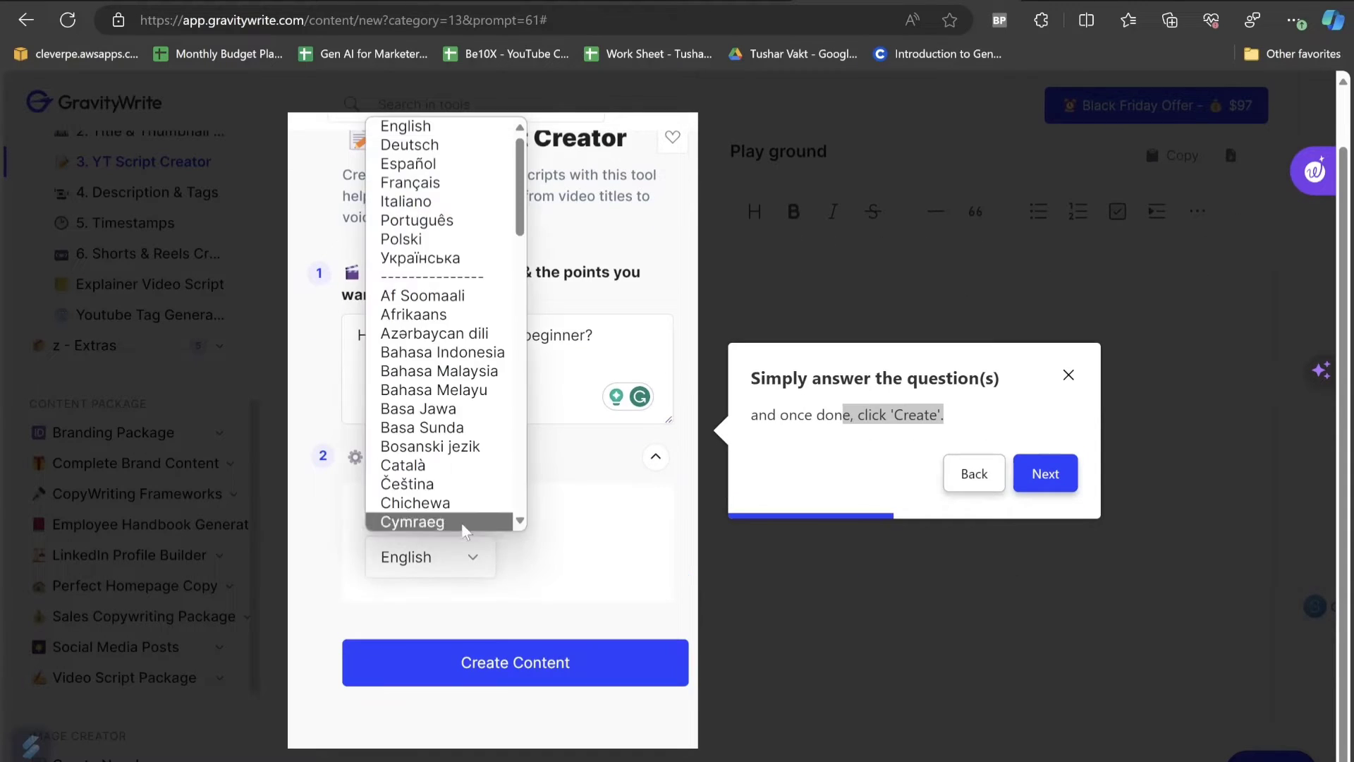
{"action": "scroll", "coordinate": [442, 295], "scroll_direction": "down", "scroll_amount": 7}
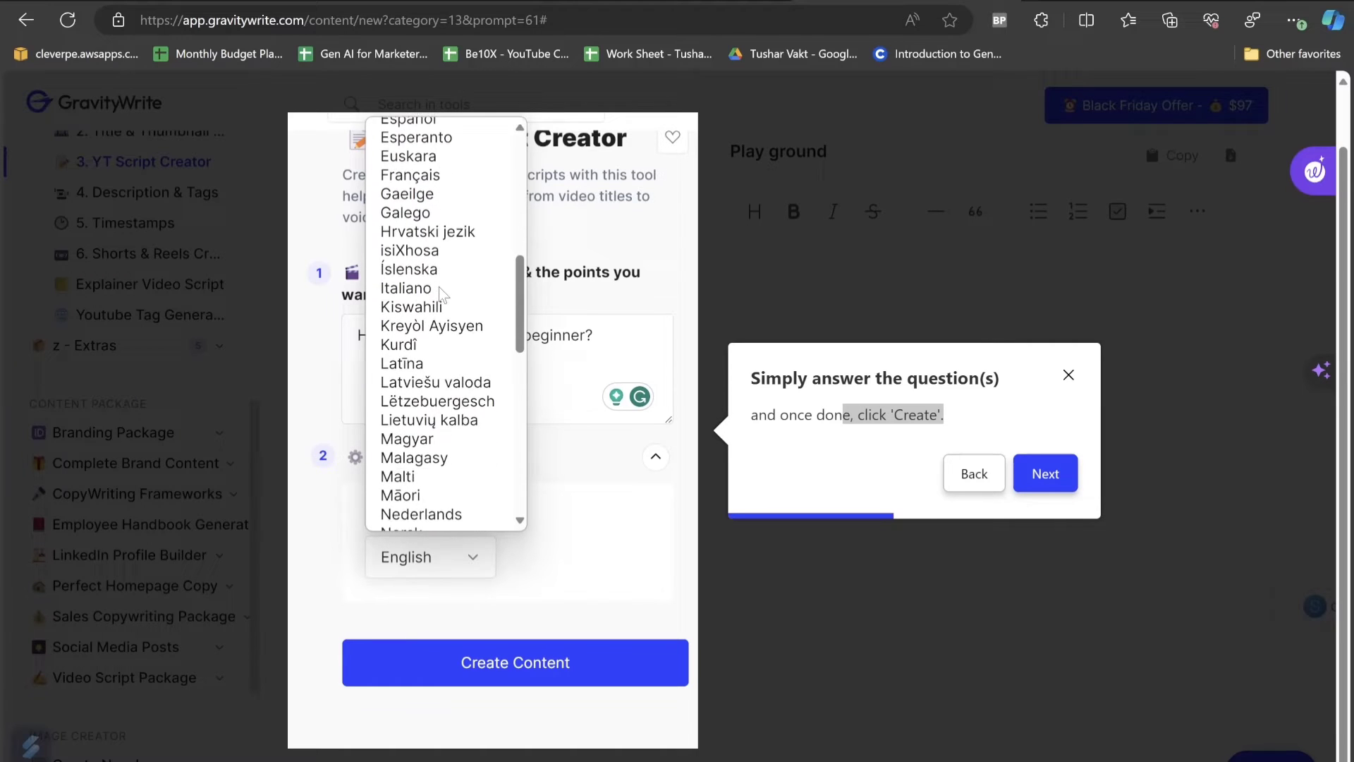
{"action": "scroll", "coordinate": [440, 291], "scroll_direction": "down", "scroll_amount": 10}
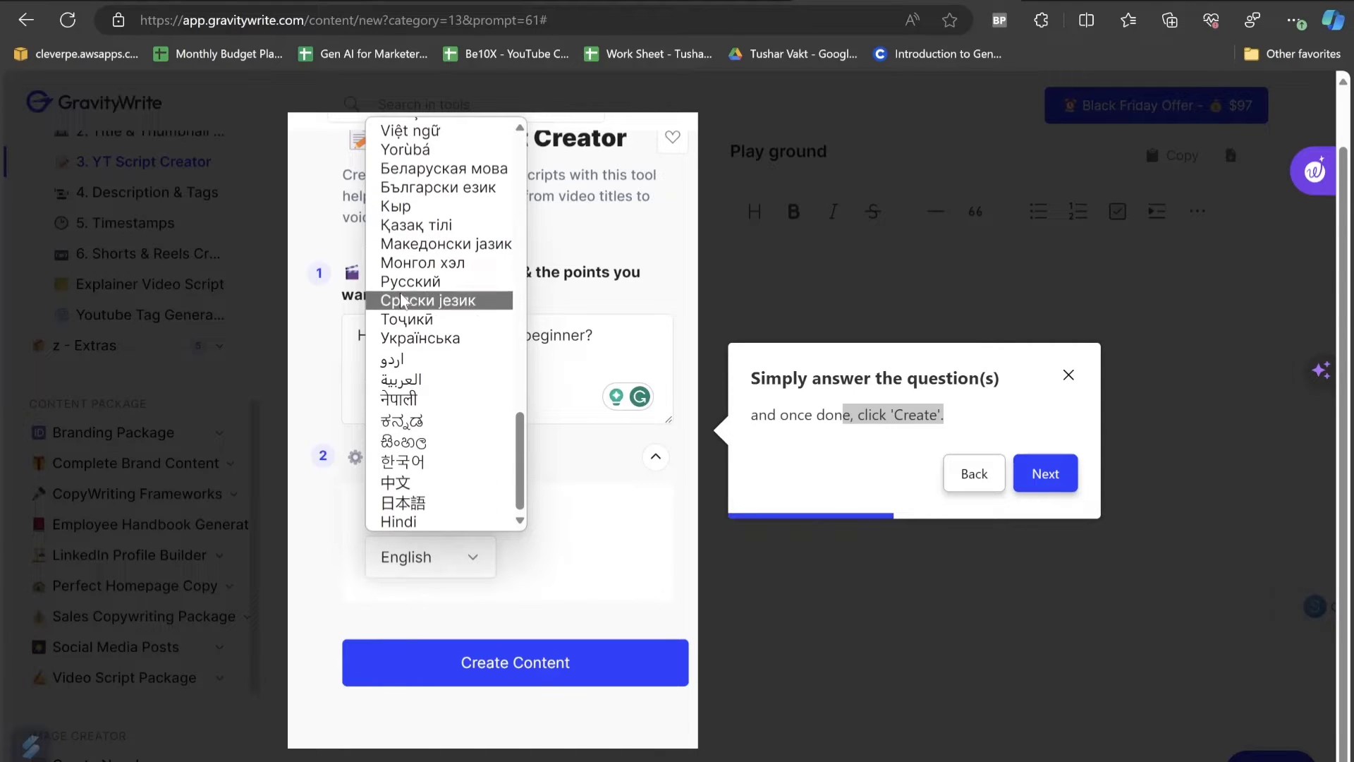
{"action": "left_click", "coordinate": [433, 522]}
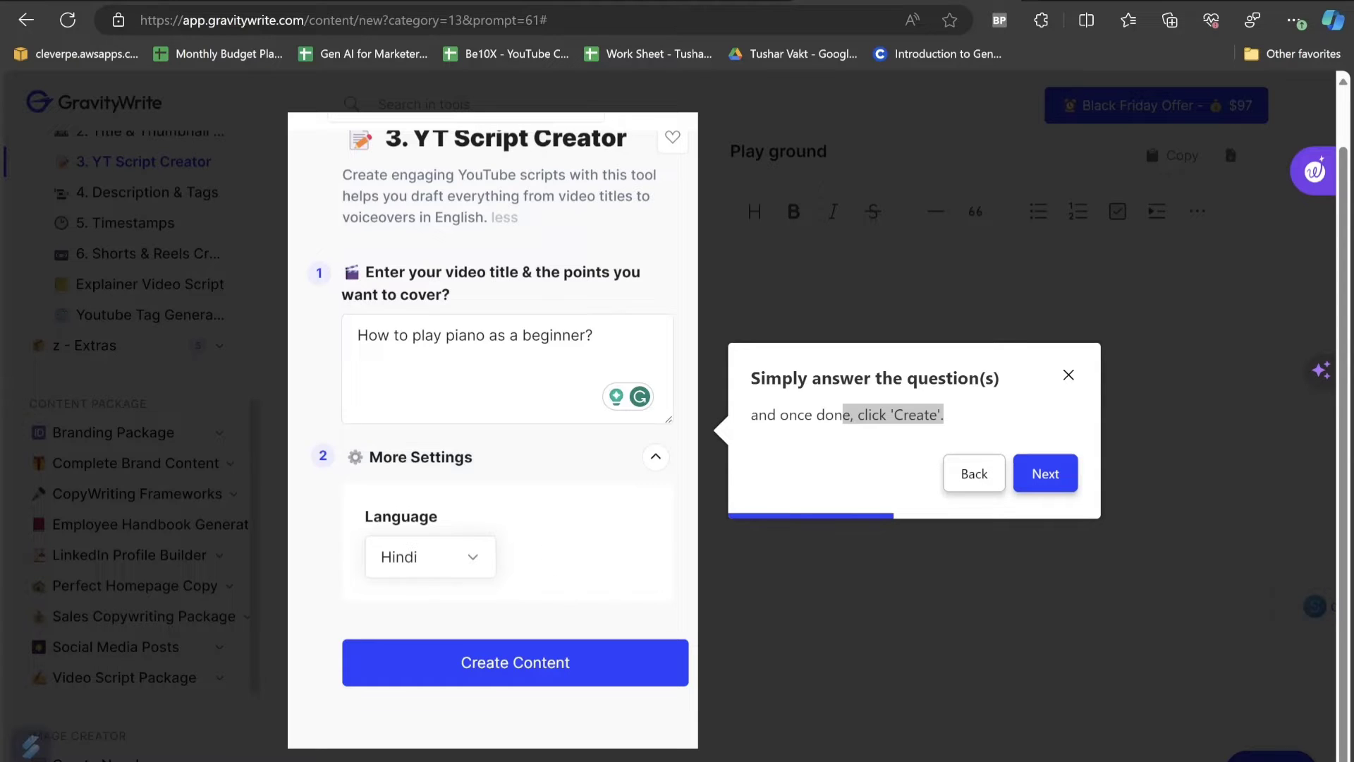
{"action": "double_click", "coordinate": [464, 335]}
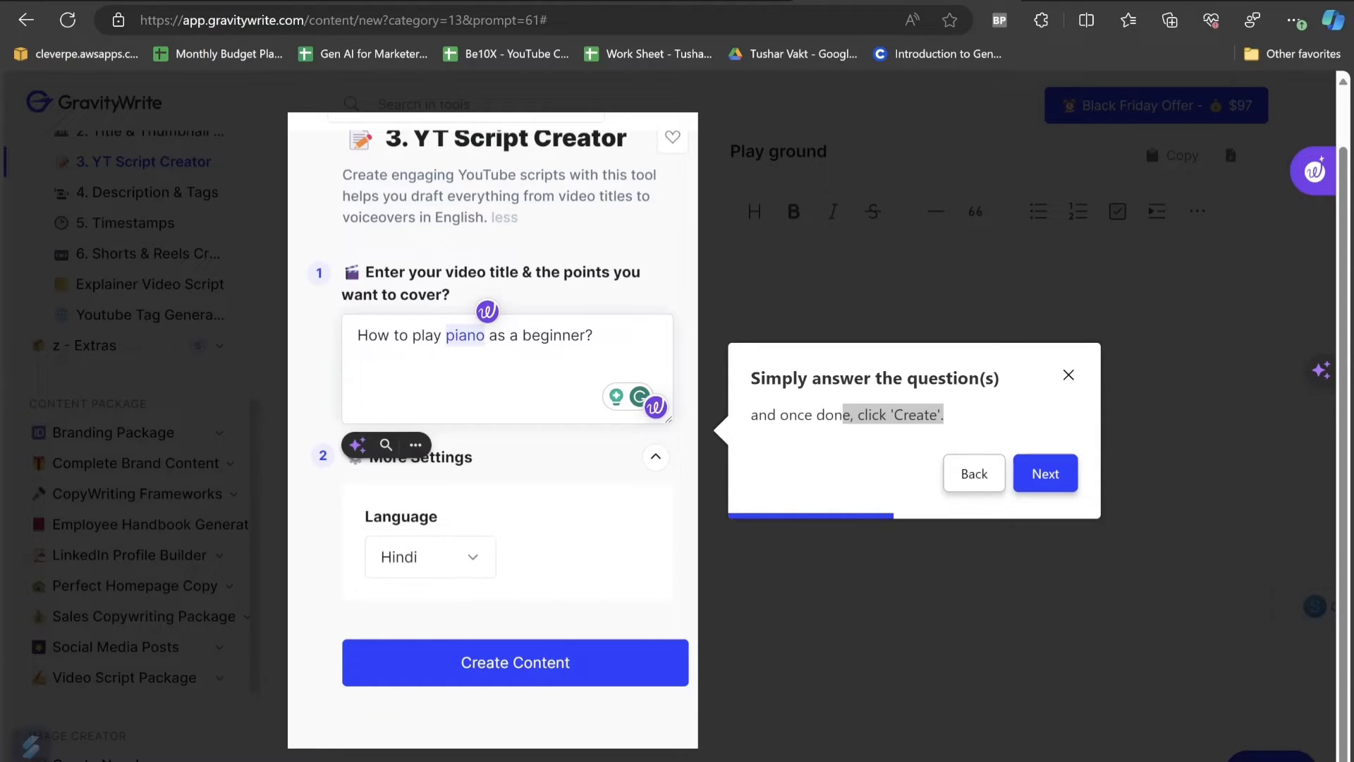
{"action": "type", "text": "keyboard"}
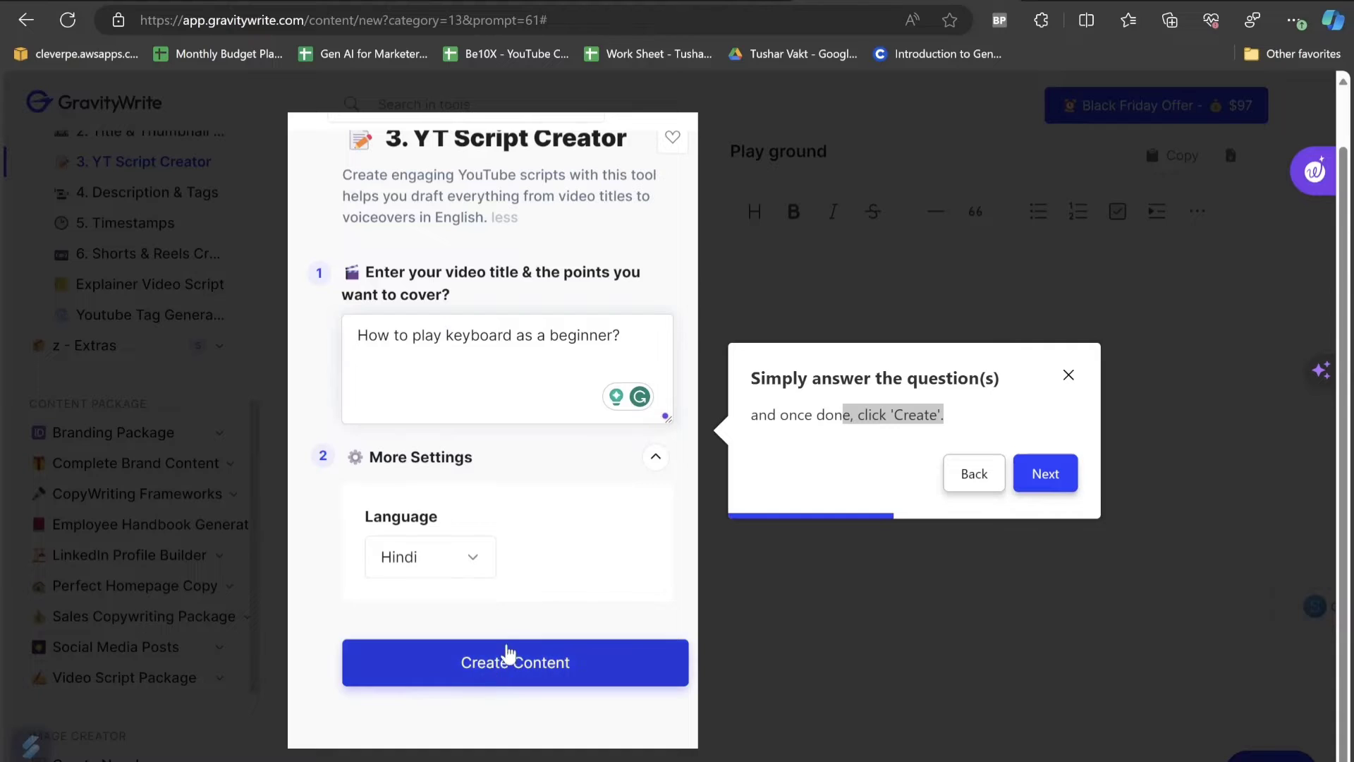
- Generate the Hindi keyboard script and scroll back to its top
{"action": "left_click", "coordinate": [532, 674]}
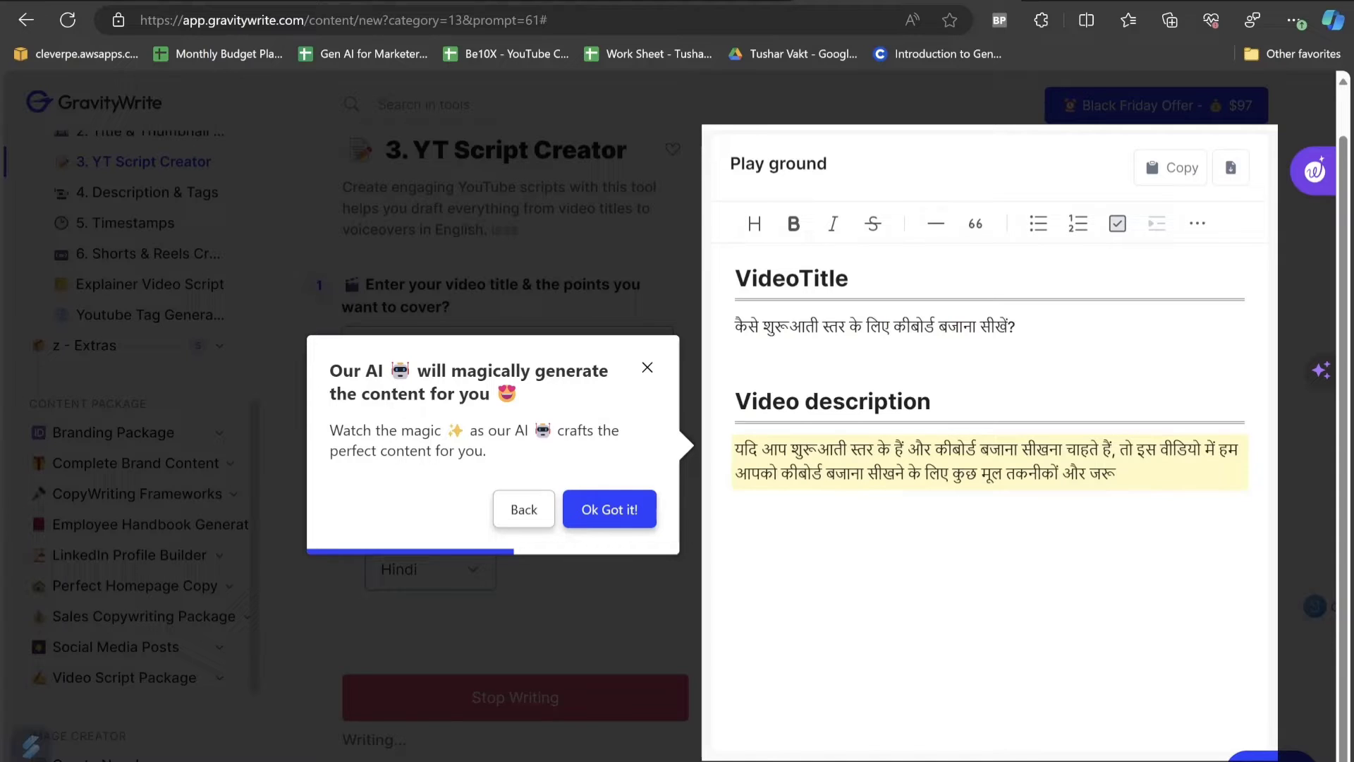
{"action": "left_click", "coordinate": [605, 511]}
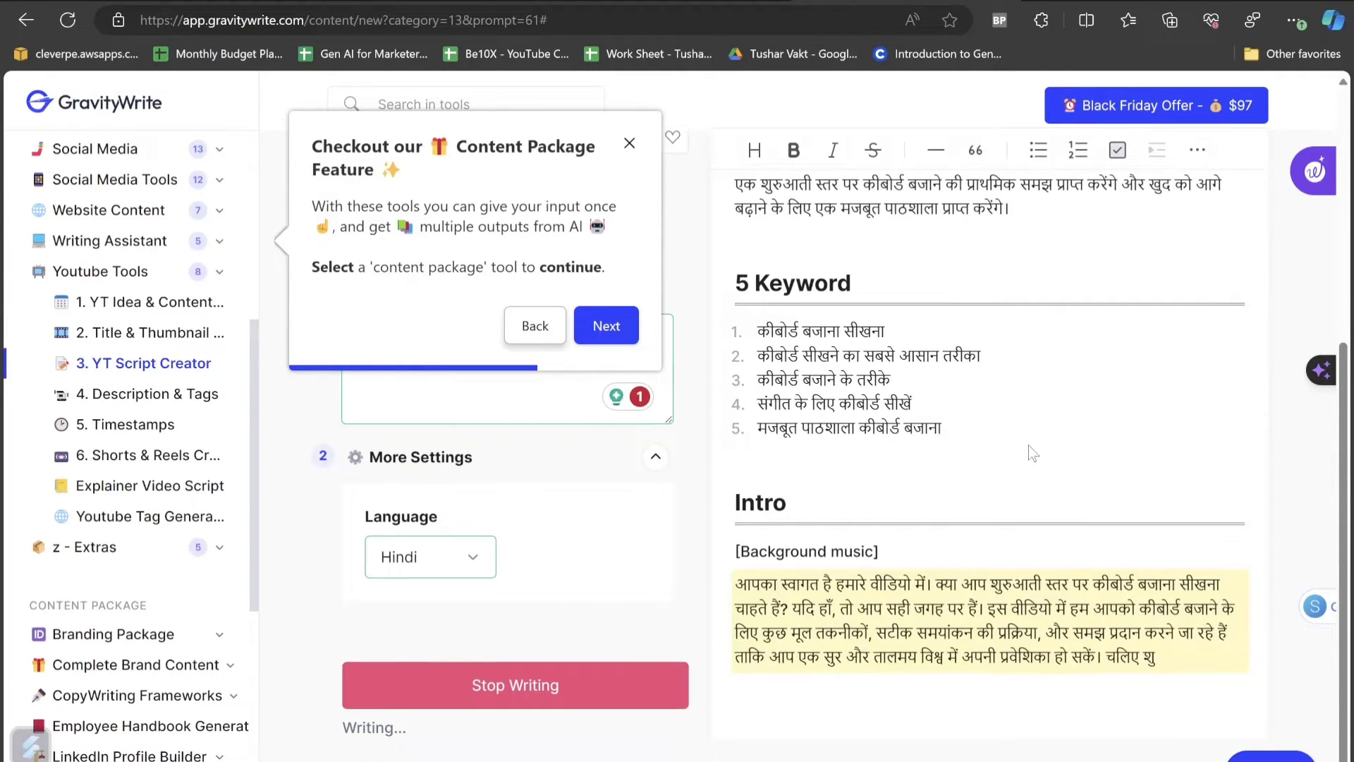
{"action": "scroll", "coordinate": [998, 427], "scroll_direction": "up", "scroll_amount": 5}
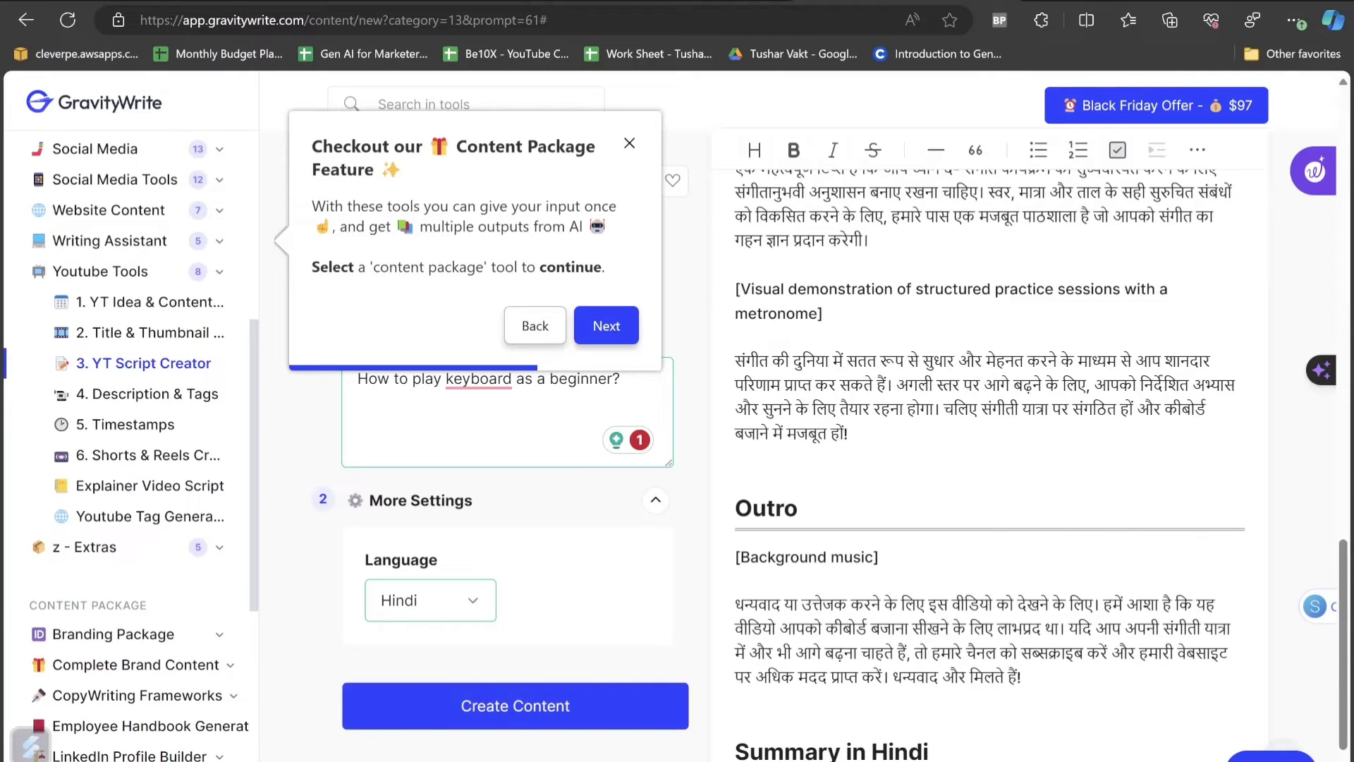
{"action": "scroll", "coordinate": [987, 466], "scroll_direction": "up", "scroll_amount": 20}
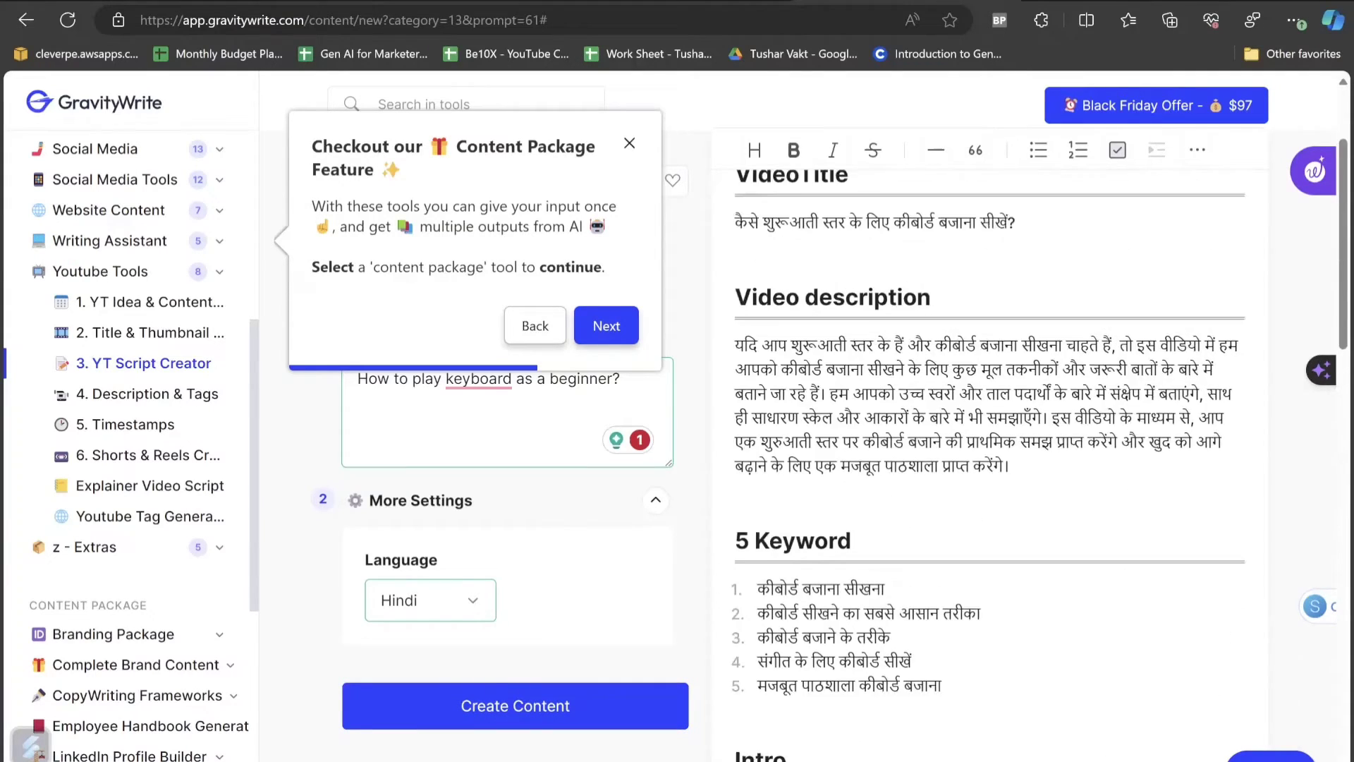
{"action": "scroll", "coordinate": [988, 465], "scroll_direction": "up", "scroll_amount": 1}
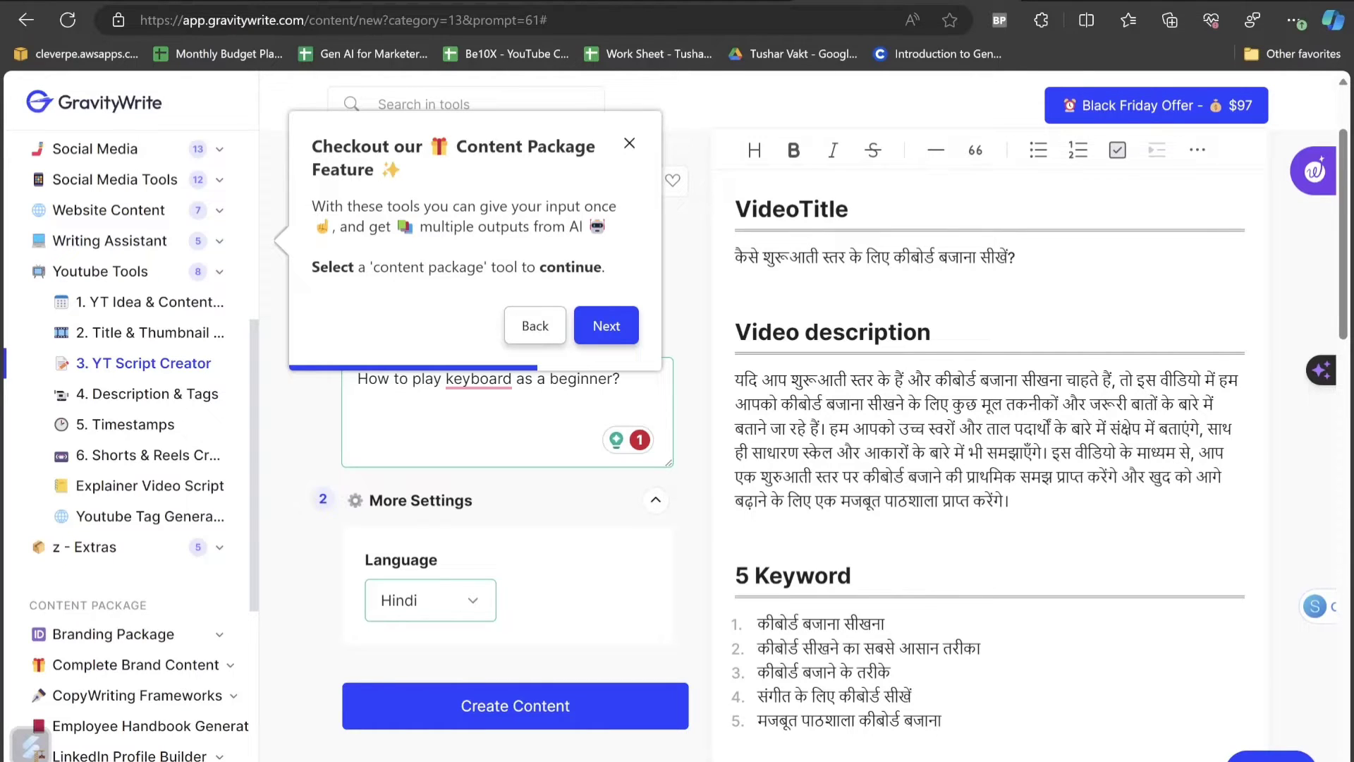
{"action": "scroll", "coordinate": [987, 465], "scroll_direction": "down", "scroll_amount": 3}
- Review the script's description, keywords, intro and visual demonstration cues
{"action": "left_click_drag", "start_coordinate": [735, 212], "coordinate": [829, 392]}
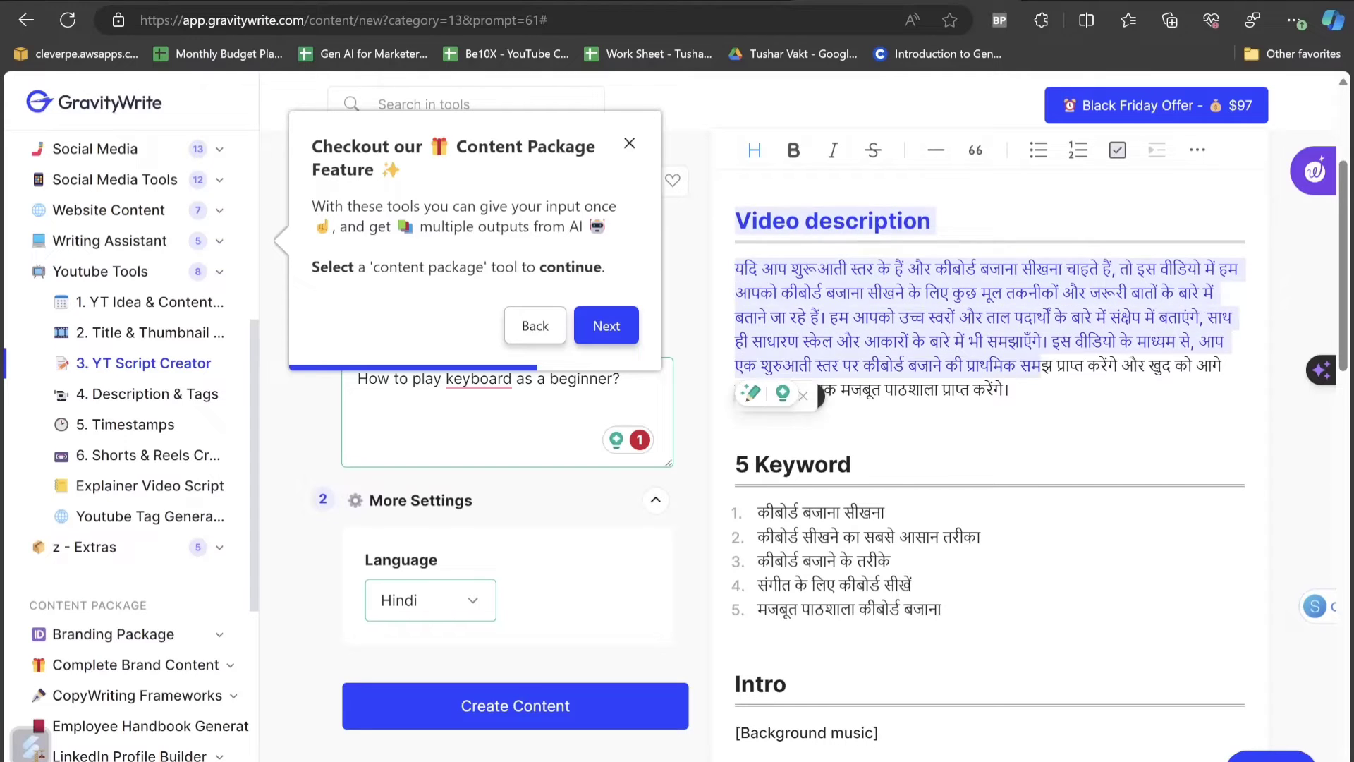
{"action": "left_click_drag", "start_coordinate": [736, 464], "coordinate": [818, 718]}
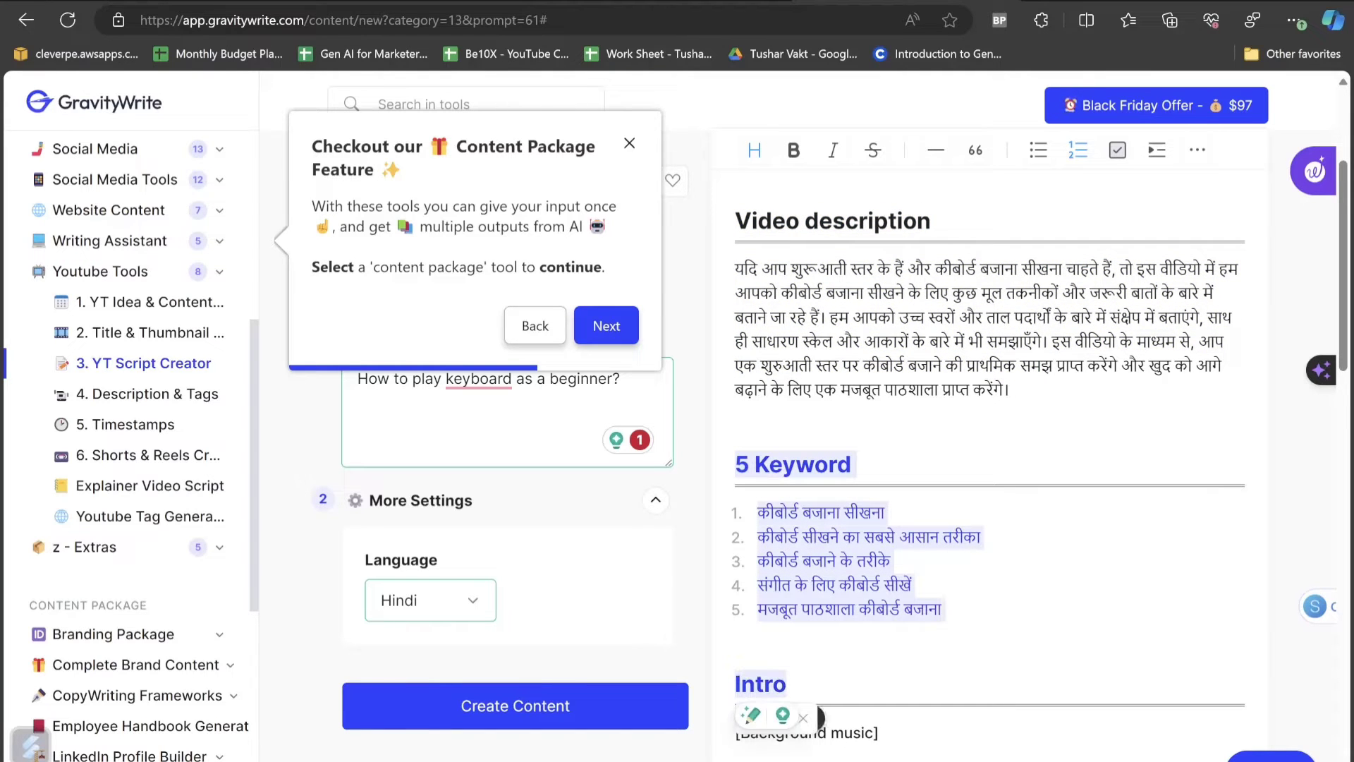
{"action": "left_click", "coordinate": [818, 718]}
{"action": "scroll", "coordinate": [818, 718], "scroll_direction": "down", "scroll_amount": 5}
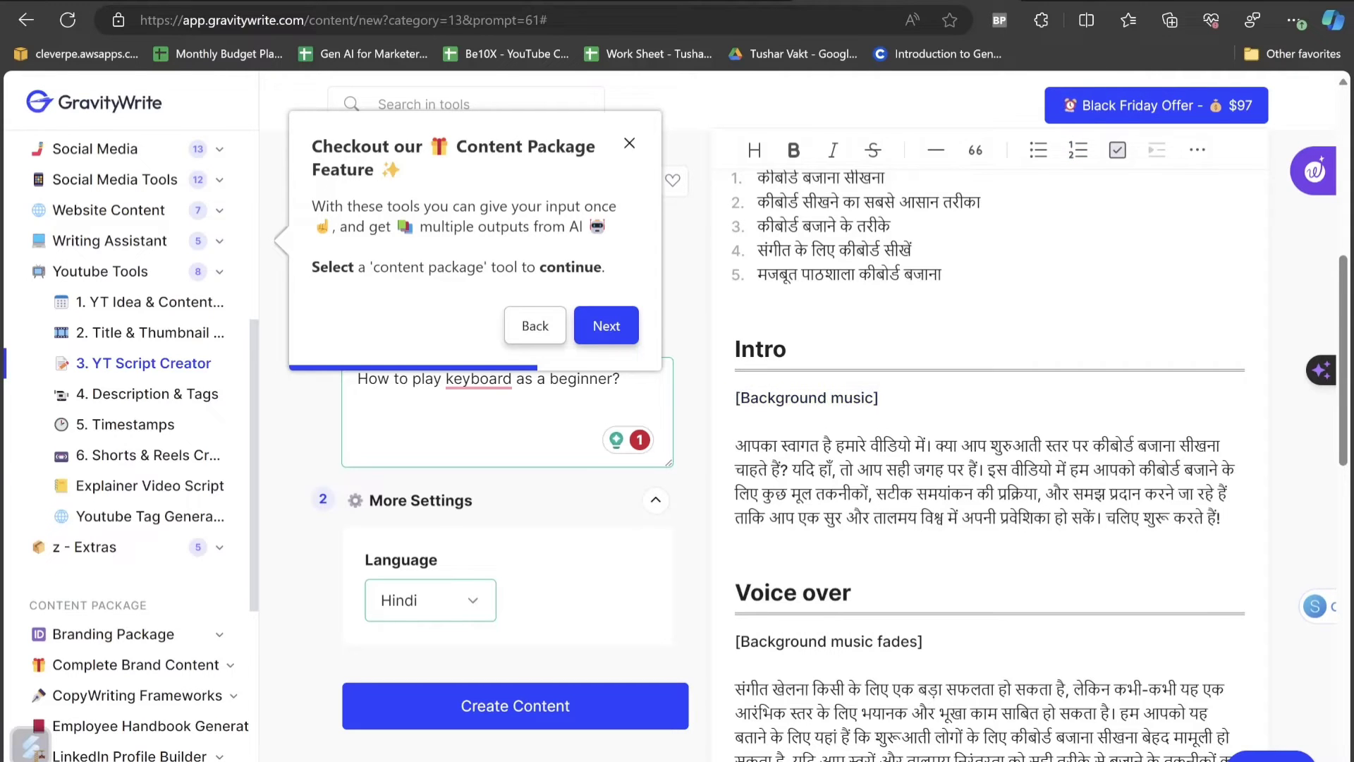
{"action": "scroll", "coordinate": [987, 458], "scroll_direction": "down", "scroll_amount": 2}
{"action": "scroll", "coordinate": [987, 458], "scroll_direction": "down", "scroll_amount": 2}
{"action": "scroll", "coordinate": [987, 458], "scroll_direction": "down", "scroll_amount": 4}
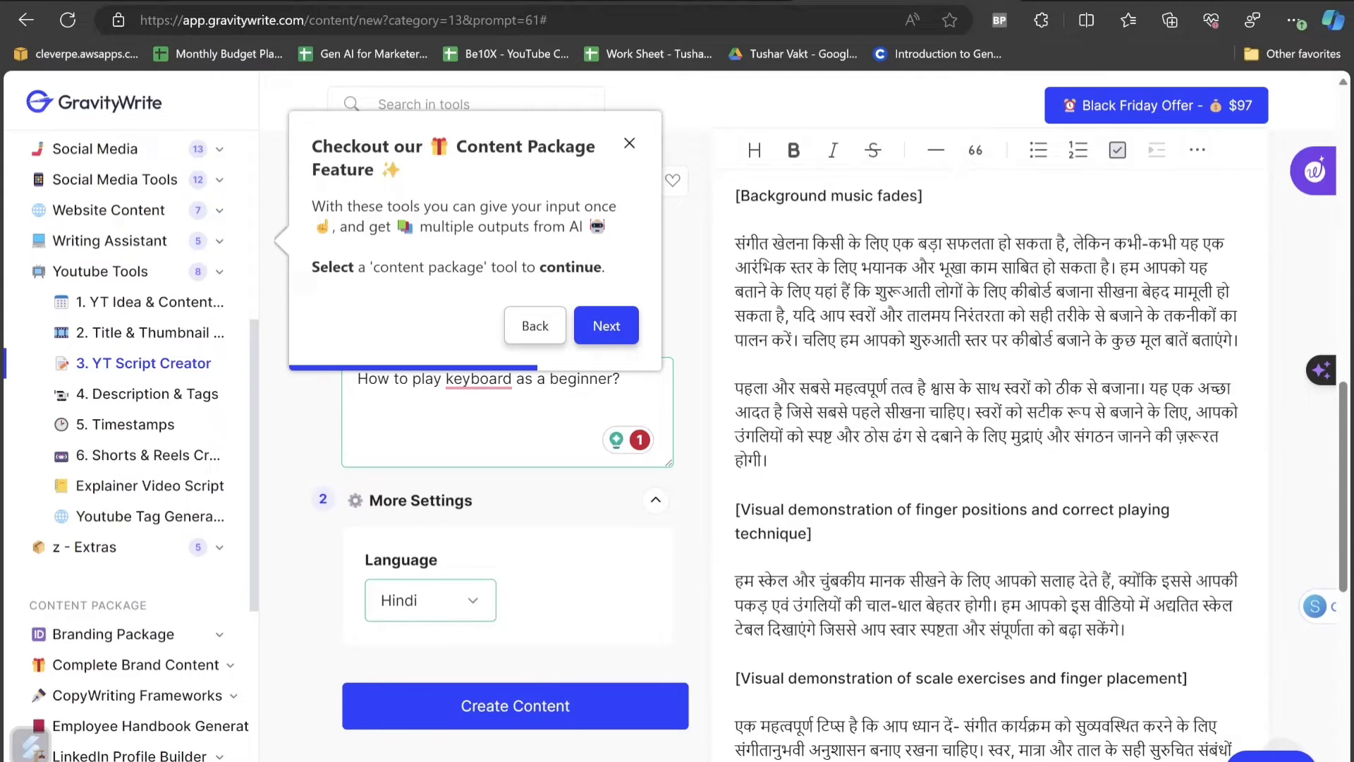
{"action": "scroll", "coordinate": [987, 459], "scroll_direction": "down", "scroll_amount": 4}
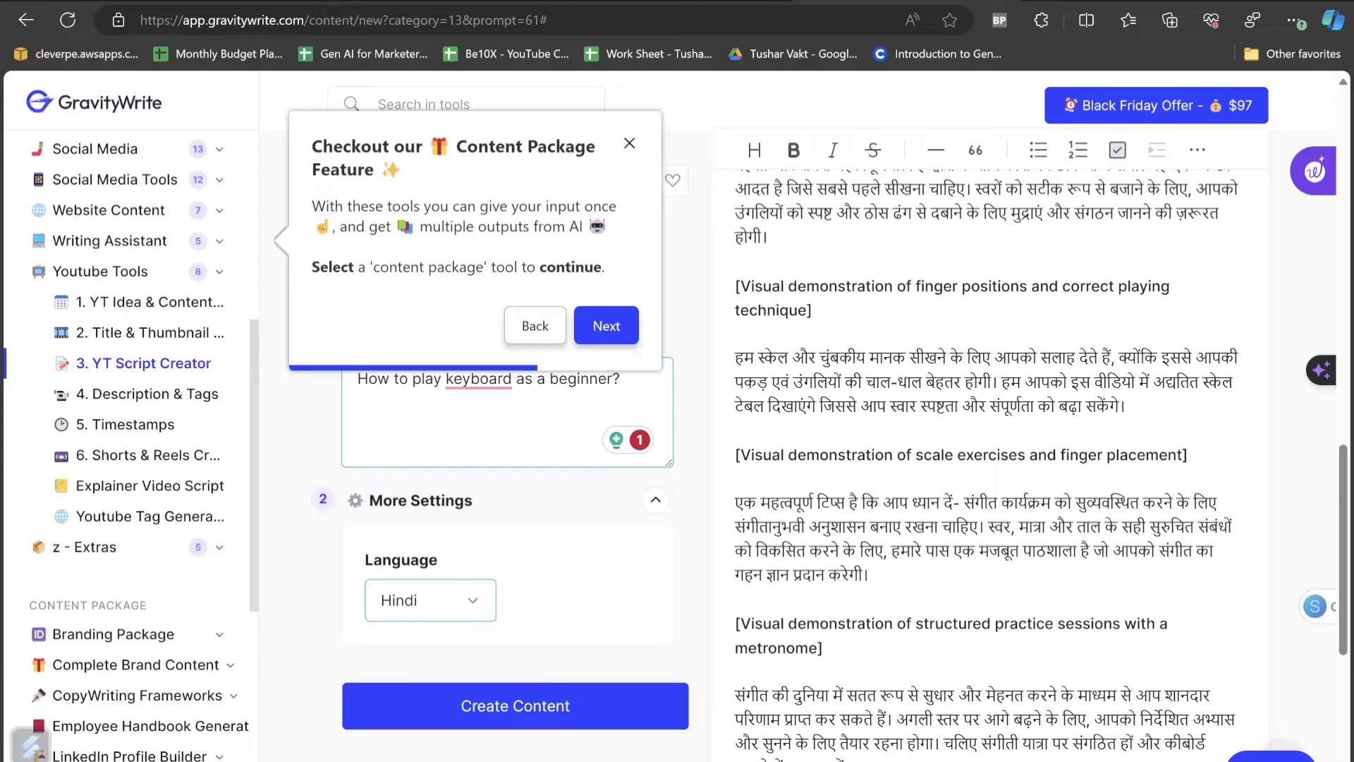
{"action": "left_click_drag", "start_coordinate": [740, 285], "coordinate": [812, 310]}
{"action": "scroll", "coordinate": [987, 458], "scroll_direction": "down", "scroll_amount": 4}
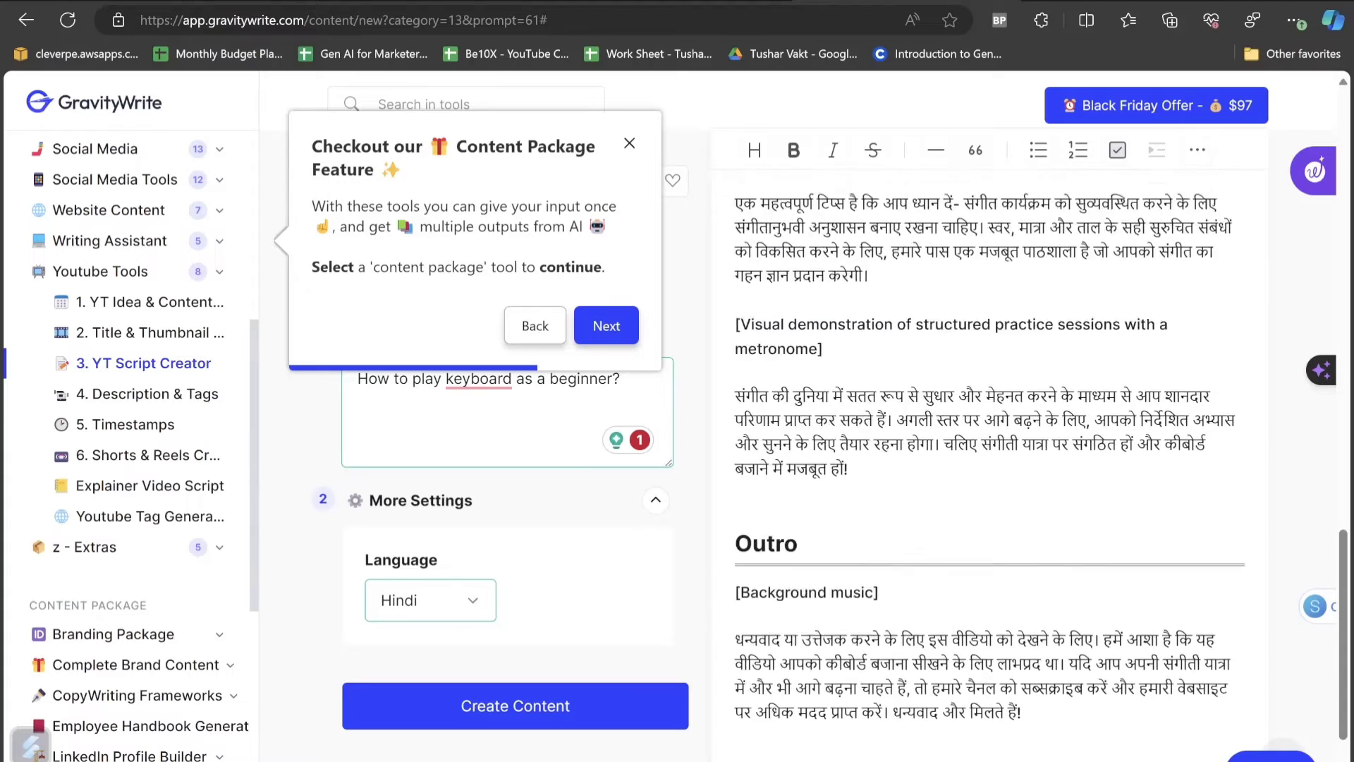
{"action": "scroll", "coordinate": [988, 459], "scroll_direction": "up", "scroll_amount": 9}
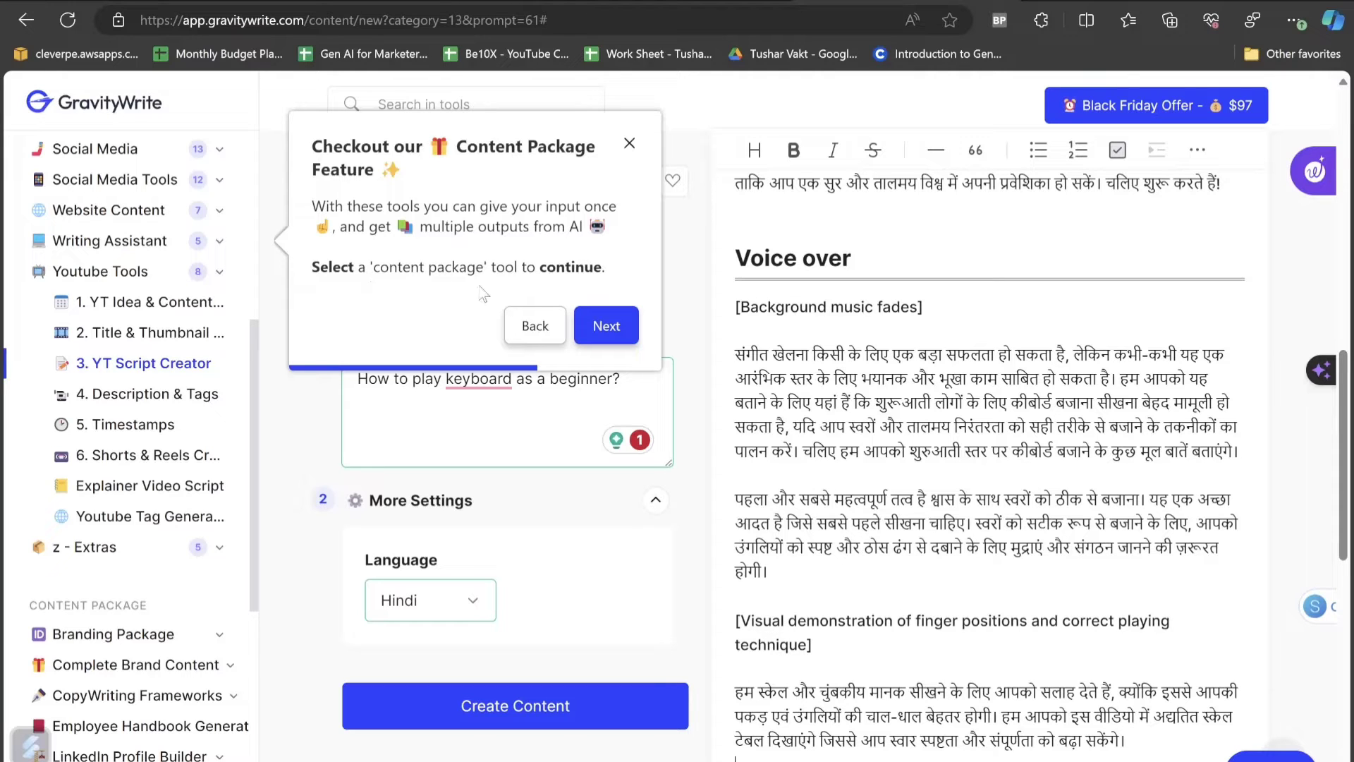
- Step through the remaining Content Package tour steps and close the guided tour
{"action": "left_click", "coordinate": [611, 326]}
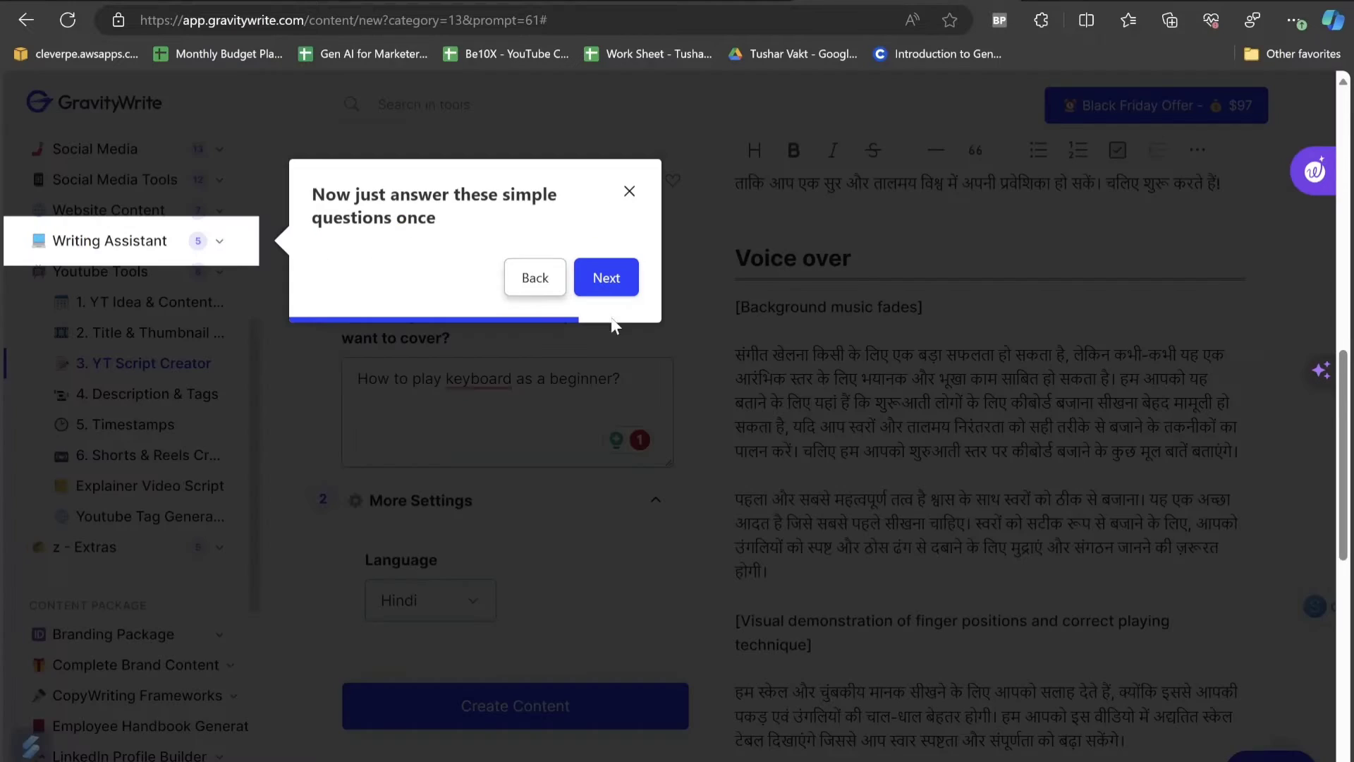
{"action": "left_click", "coordinate": [613, 280]}
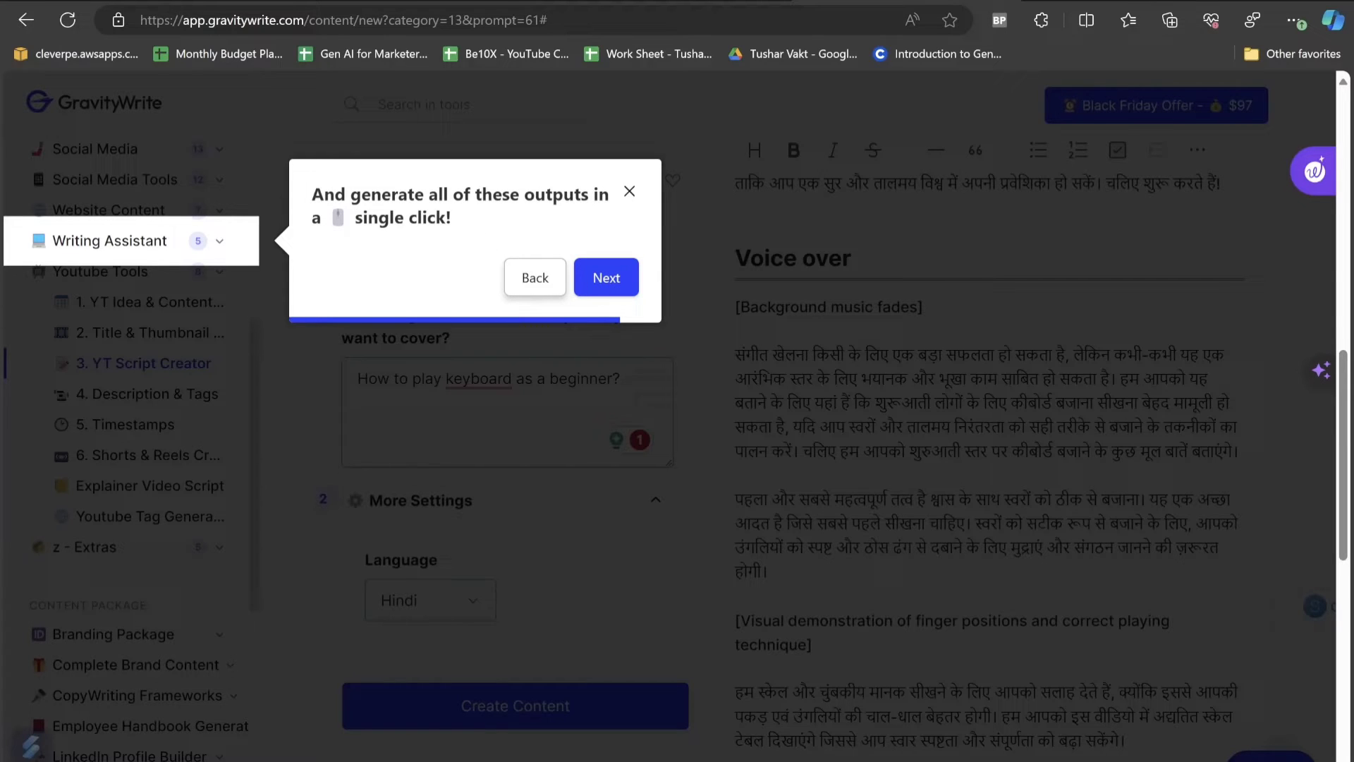
{"action": "left_click", "coordinate": [612, 282]}
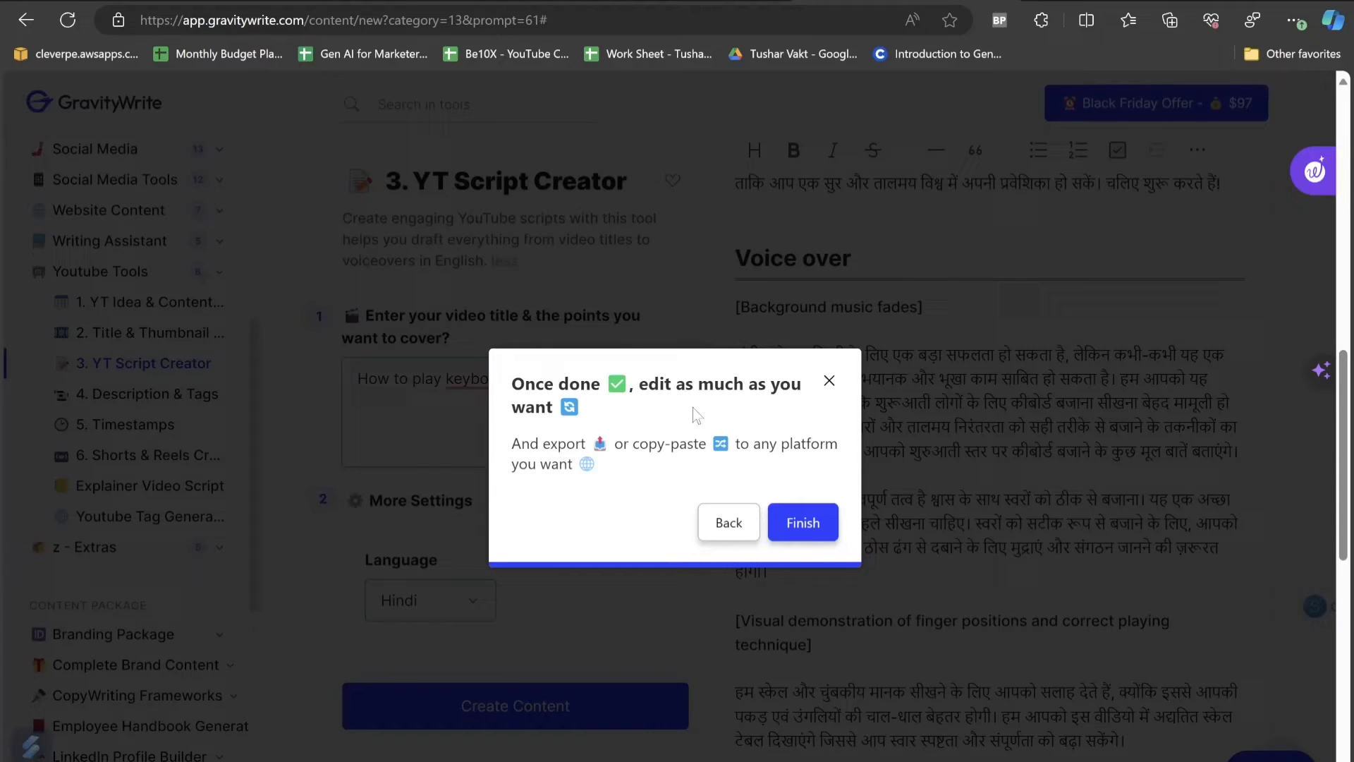
{"action": "left_click", "coordinate": [802, 523]}
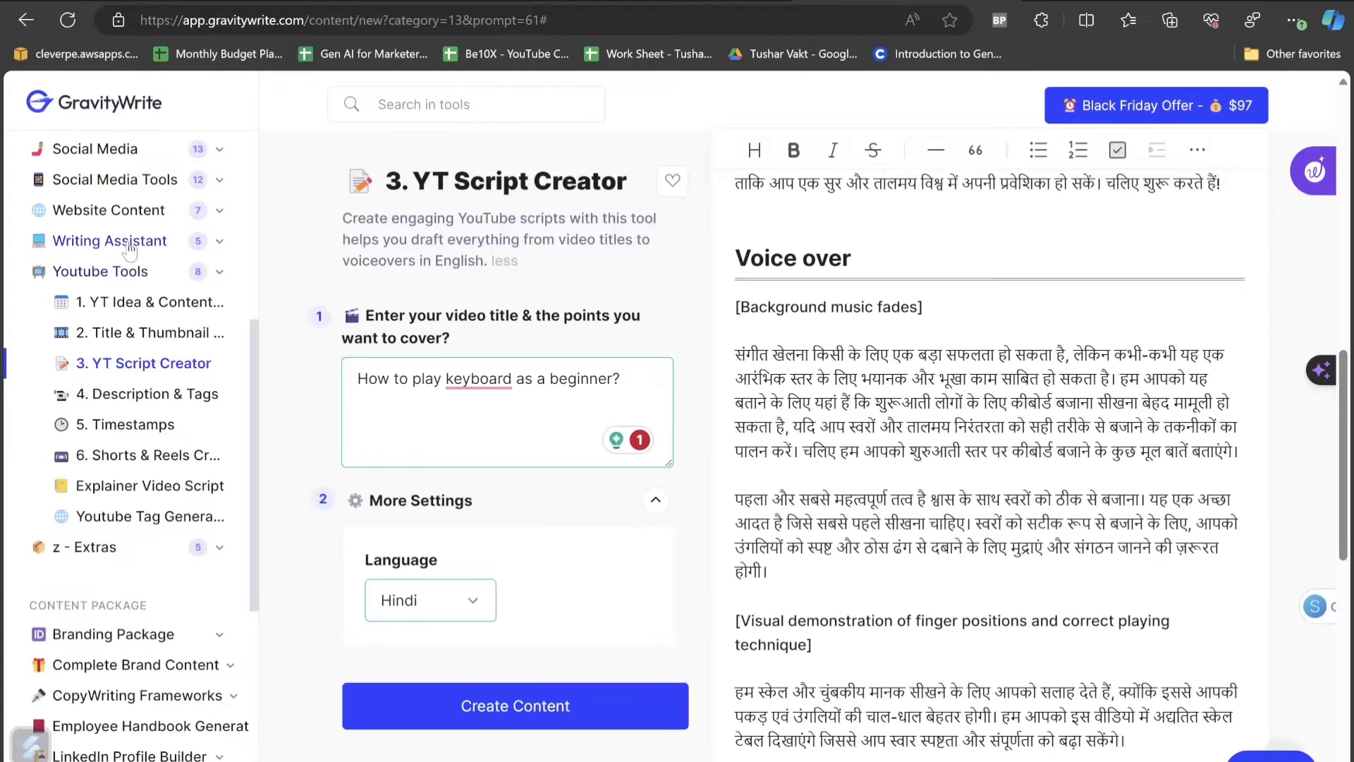
- Expand sidebar tool categories from Writing Assistant through Video Script Package
{"action": "left_click", "coordinate": [131, 245]}
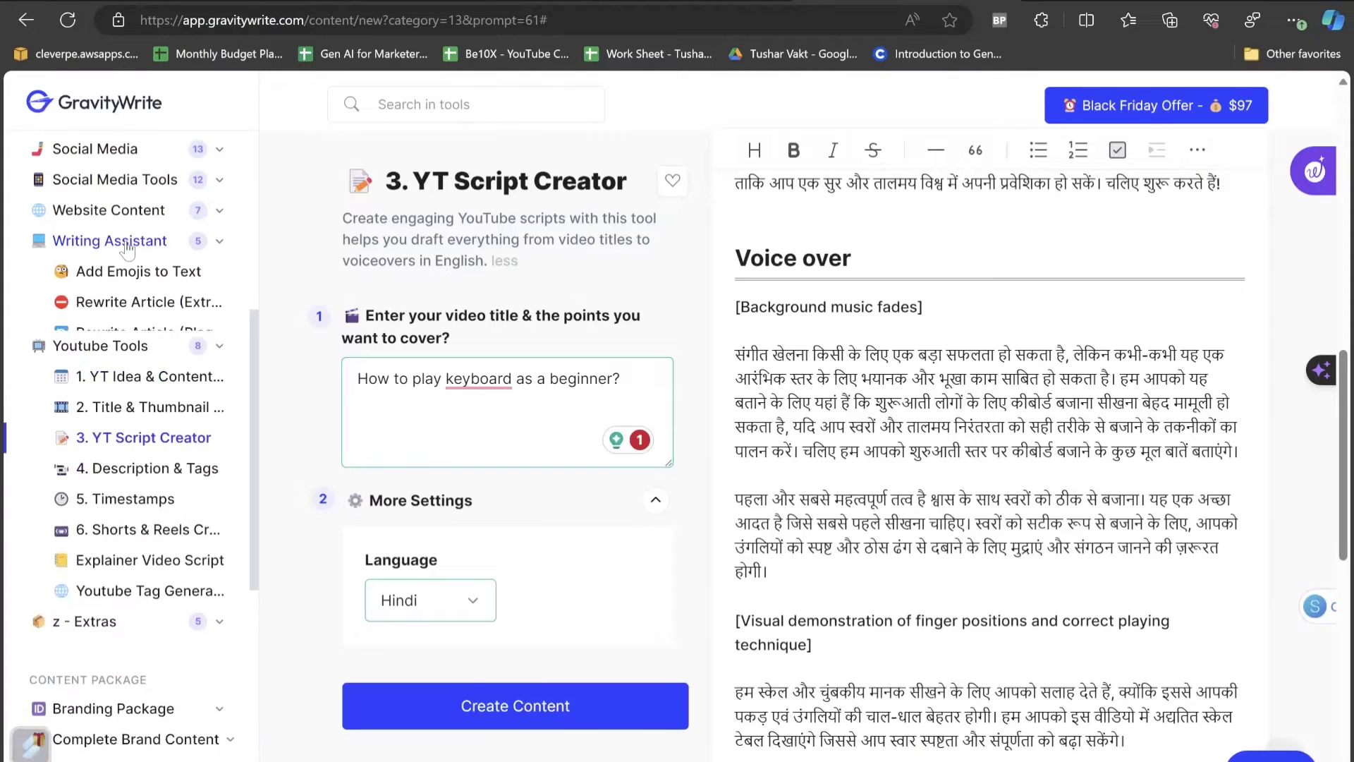
{"action": "left_click", "coordinate": [113, 210]}
{"action": "left_click", "coordinate": [121, 179]}
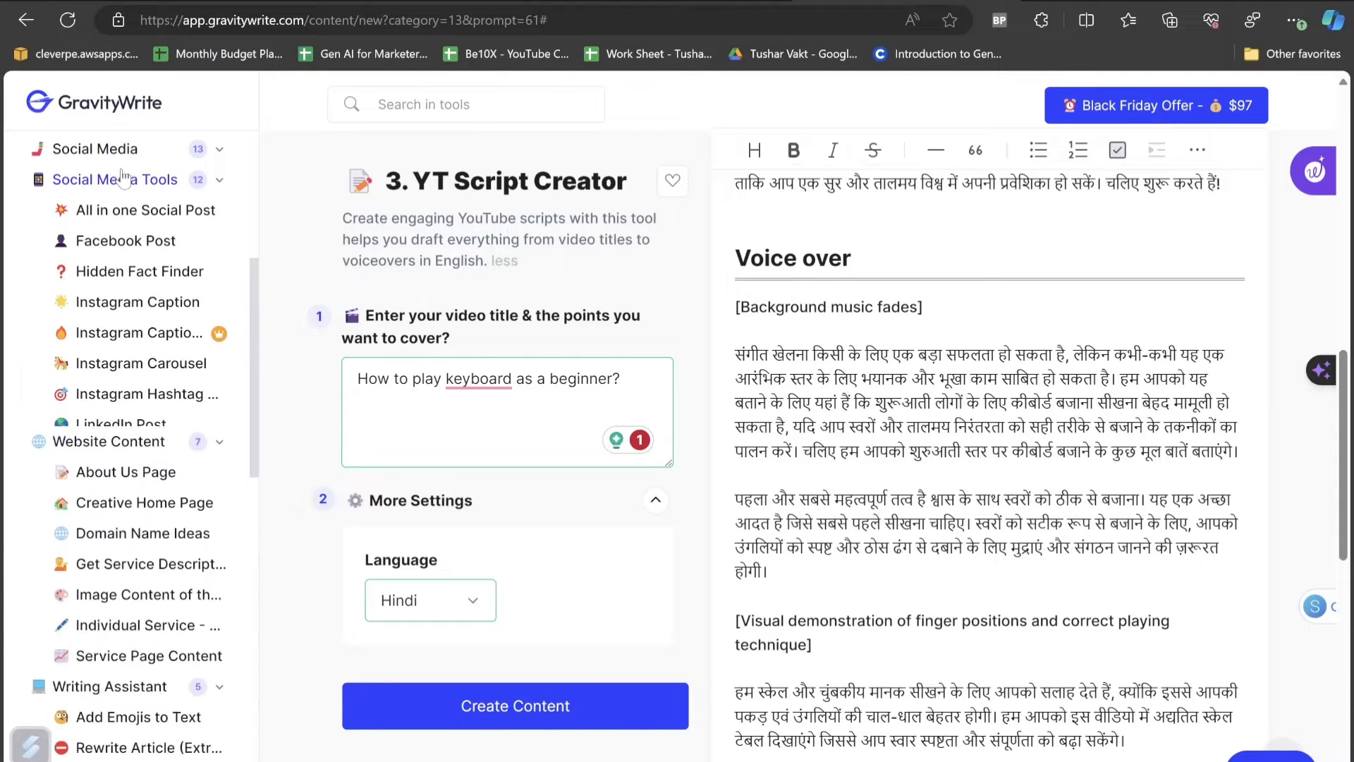
{"action": "left_click", "coordinate": [120, 149]}
{"action": "scroll", "coordinate": [150, 321], "scroll_direction": "down", "scroll_amount": 15}
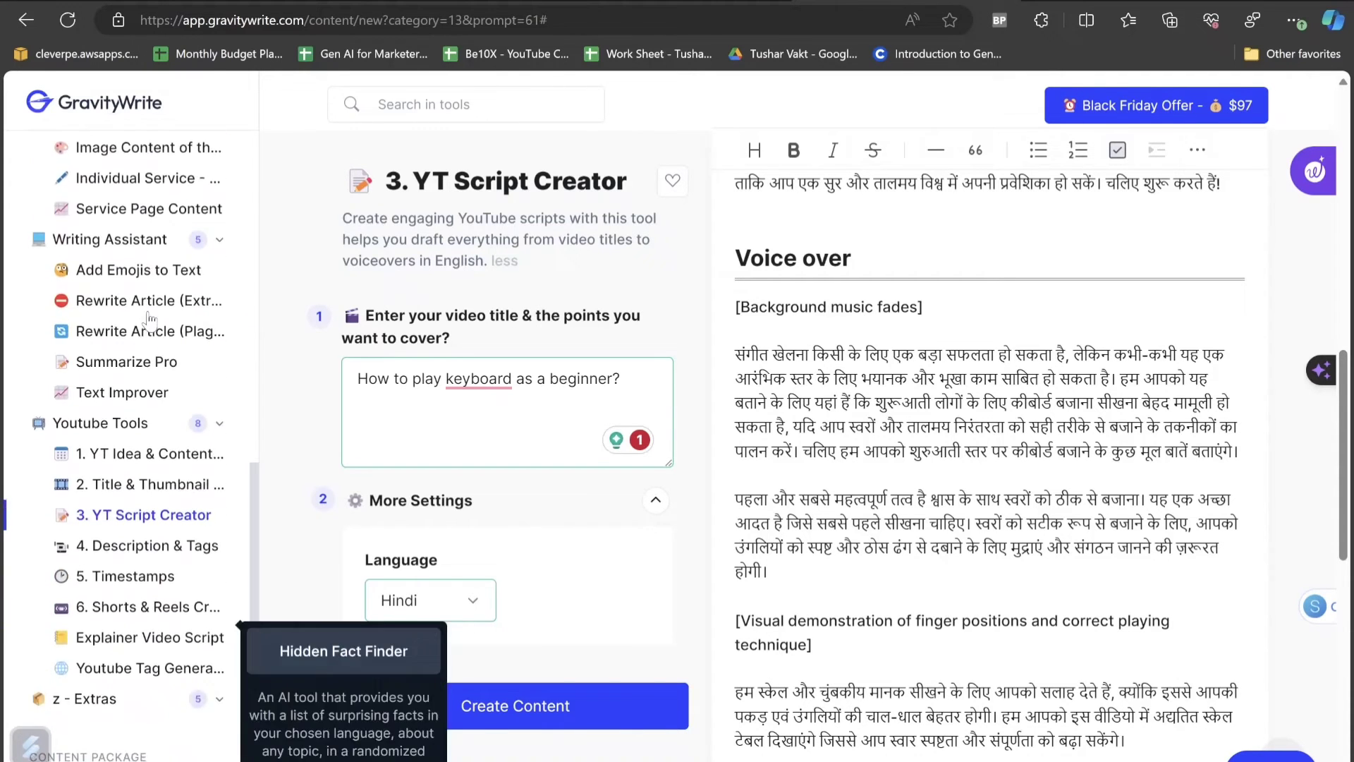
{"action": "scroll", "coordinate": [144, 374], "scroll_direction": "down", "scroll_amount": 2}
{"action": "left_click", "coordinate": [144, 351]}
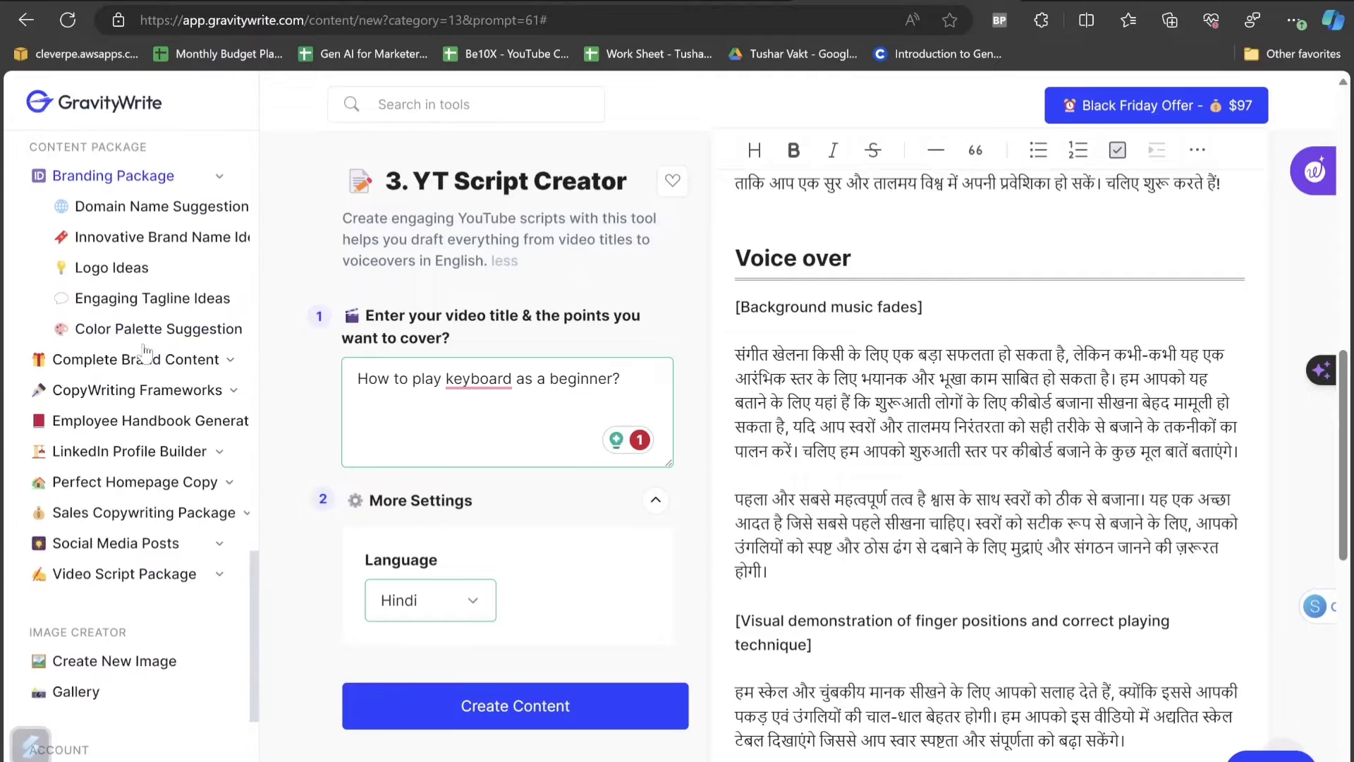
{"action": "scroll", "coordinate": [145, 331], "scroll_direction": "down", "scroll_amount": 1}
{"action": "left_click", "coordinate": [148, 312]}
{"action": "scroll", "coordinate": [149, 303], "scroll_direction": "down", "scroll_amount": 9}
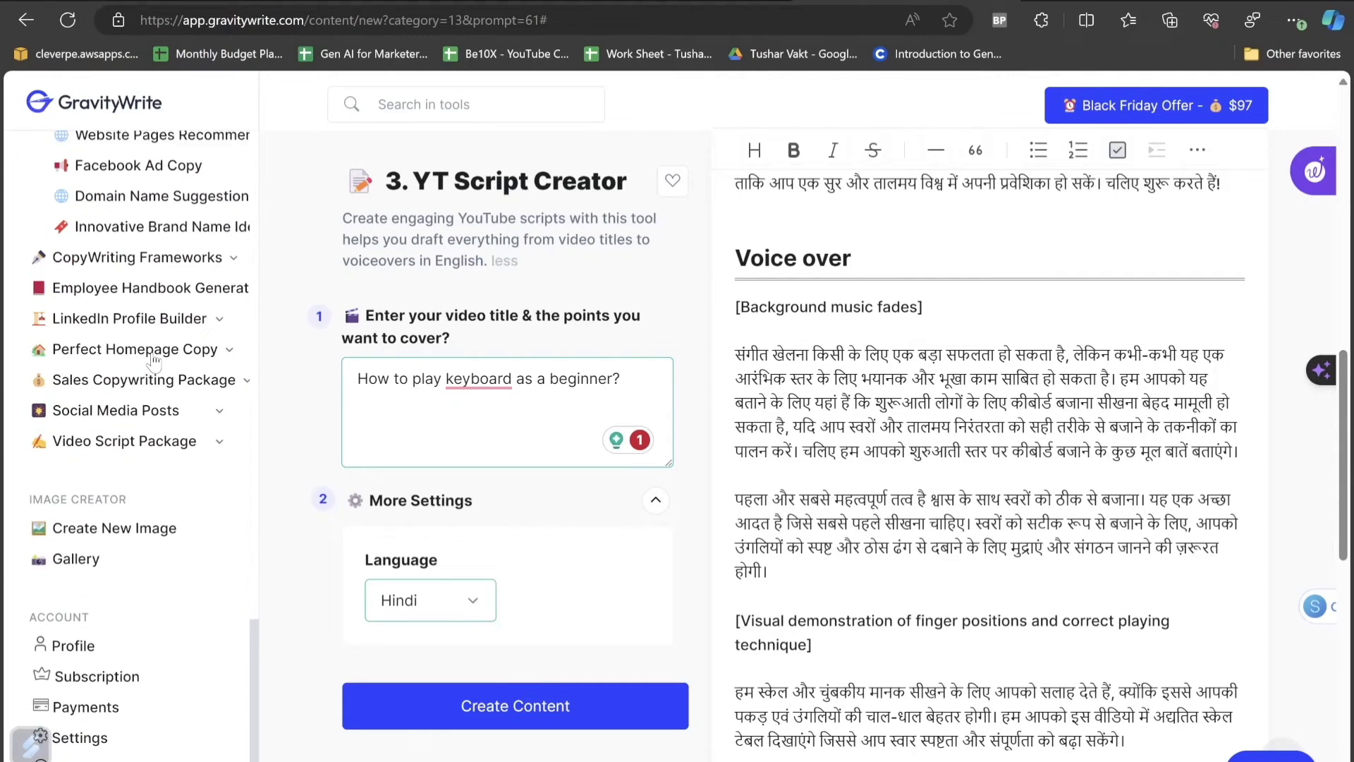
{"action": "left_click", "coordinate": [138, 225]}
{"action": "scroll", "coordinate": [149, 352], "scroll_direction": "down", "scroll_amount": 2}
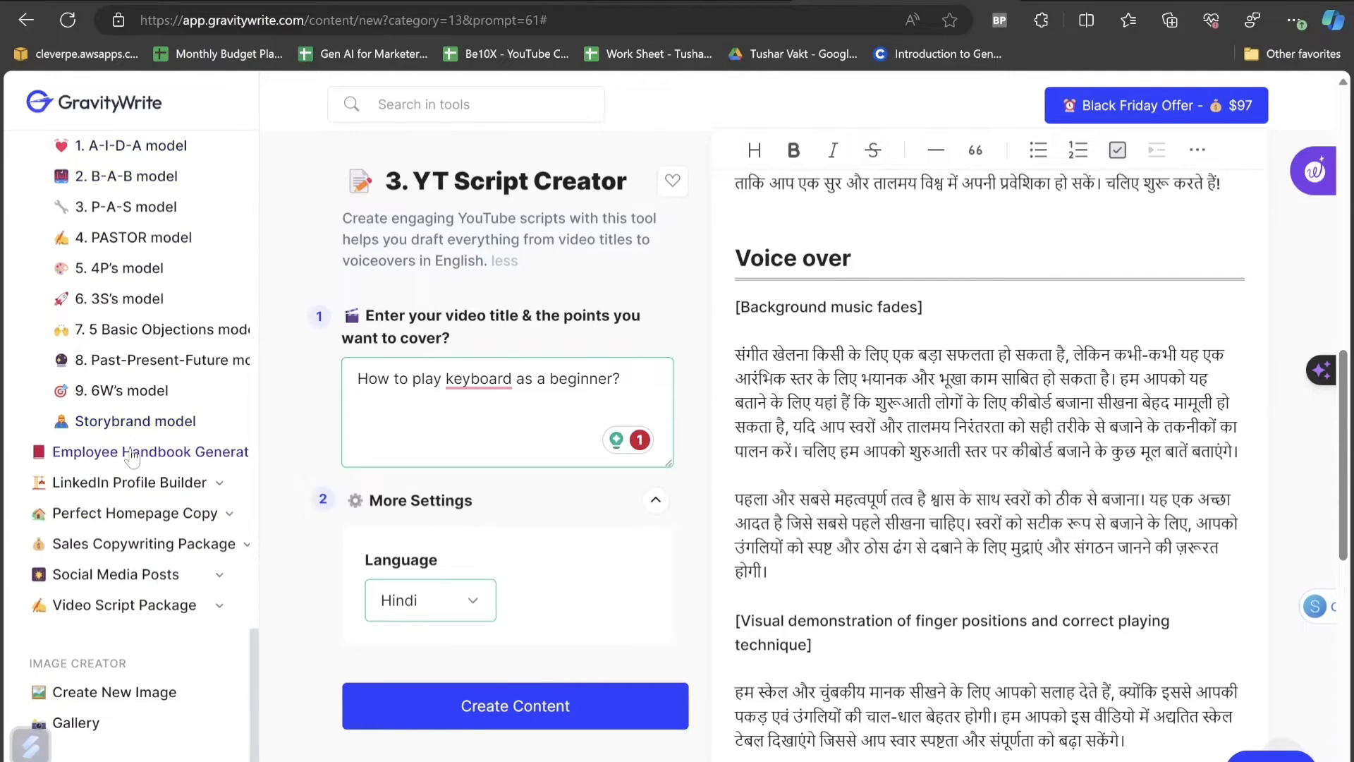
{"action": "left_click", "coordinate": [141, 418]}
{"action": "scroll", "coordinate": [141, 493], "scroll_direction": "down", "scroll_amount": 2}
{"action": "left_click", "coordinate": [141, 416]}
{"action": "scroll", "coordinate": [141, 395], "scroll_direction": "down", "scroll_amount": 4}
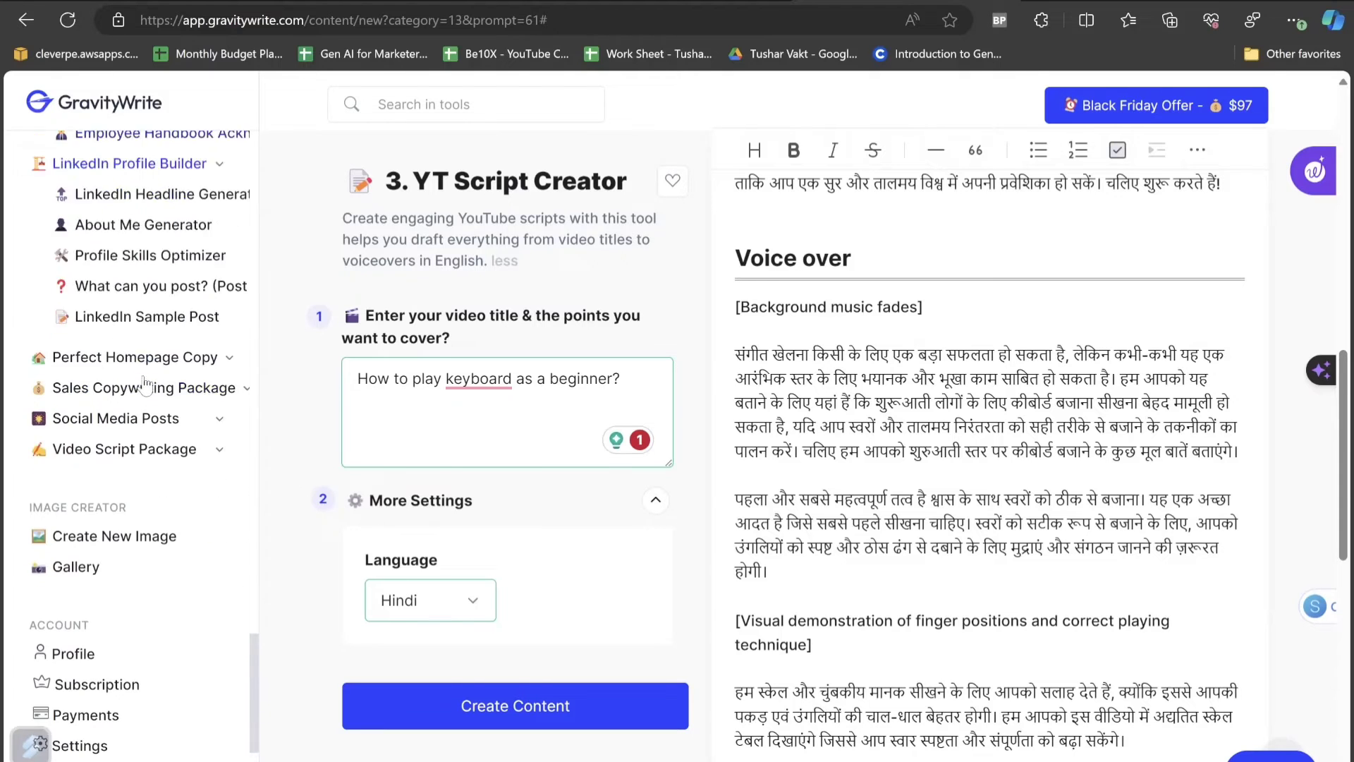
{"action": "left_click", "coordinate": [141, 345]}
{"action": "scroll", "coordinate": [141, 352], "scroll_direction": "down", "scroll_amount": 3}
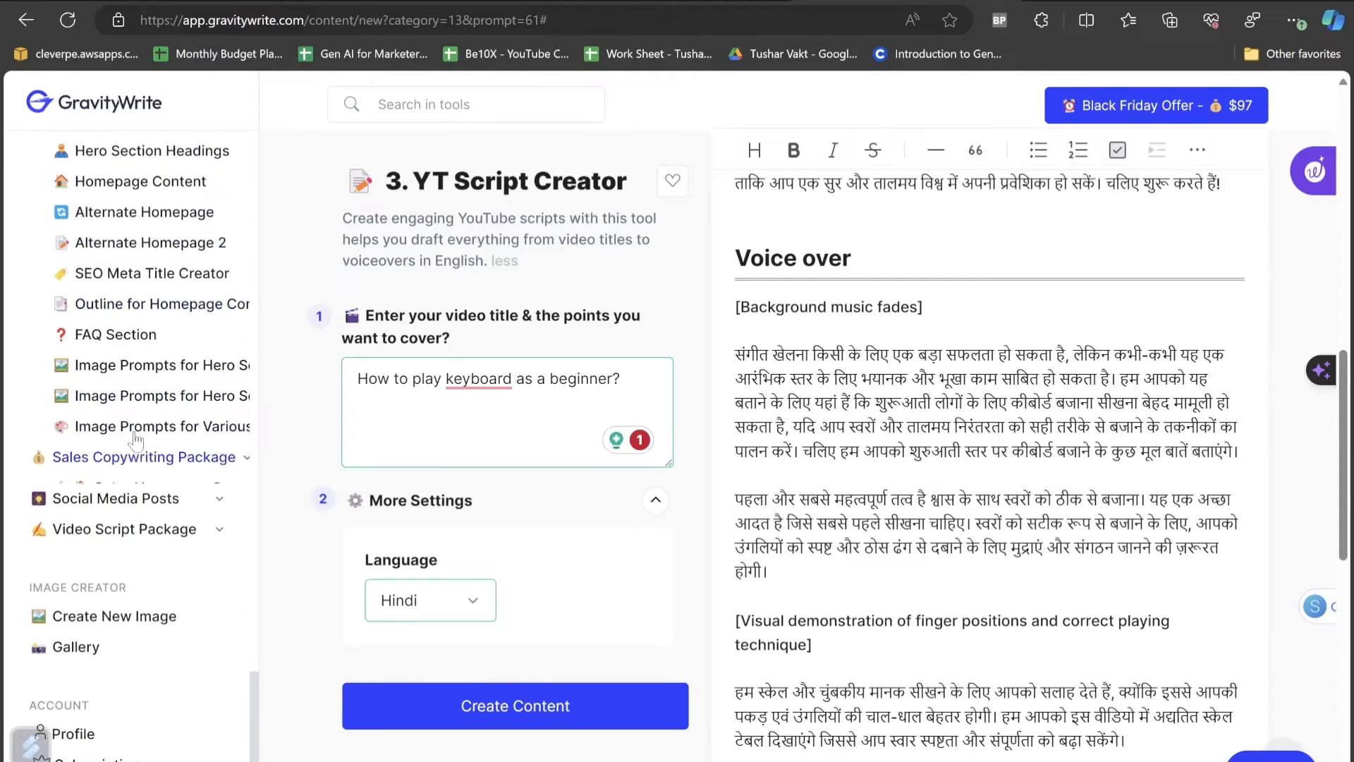
{"action": "left_click", "coordinate": [134, 466]}
{"action": "scroll", "coordinate": [134, 437], "scroll_direction": "down", "scroll_amount": 3}
{"action": "left_click", "coordinate": [132, 420]}
{"action": "scroll", "coordinate": [131, 431], "scroll_direction": "down", "scroll_amount": 3}
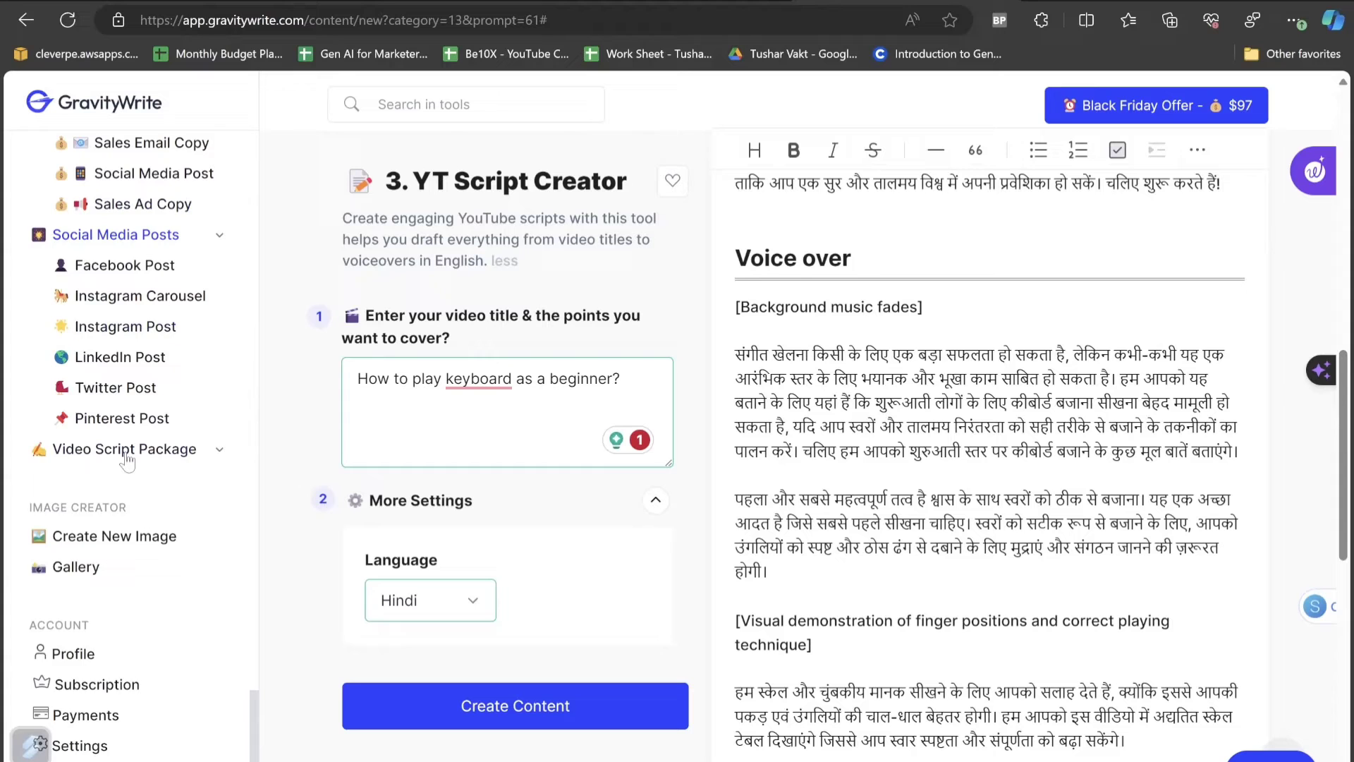
{"action": "left_click", "coordinate": [131, 447]}
- Expand more tool categories, scroll down to Social Media Tools, and open LinkedIn Post
{"action": "scroll", "coordinate": [141, 384], "scroll_direction": "up", "scroll_amount": 10}
{"action": "scroll", "coordinate": [160, 385], "scroll_direction": "up", "scroll_amount": 15}
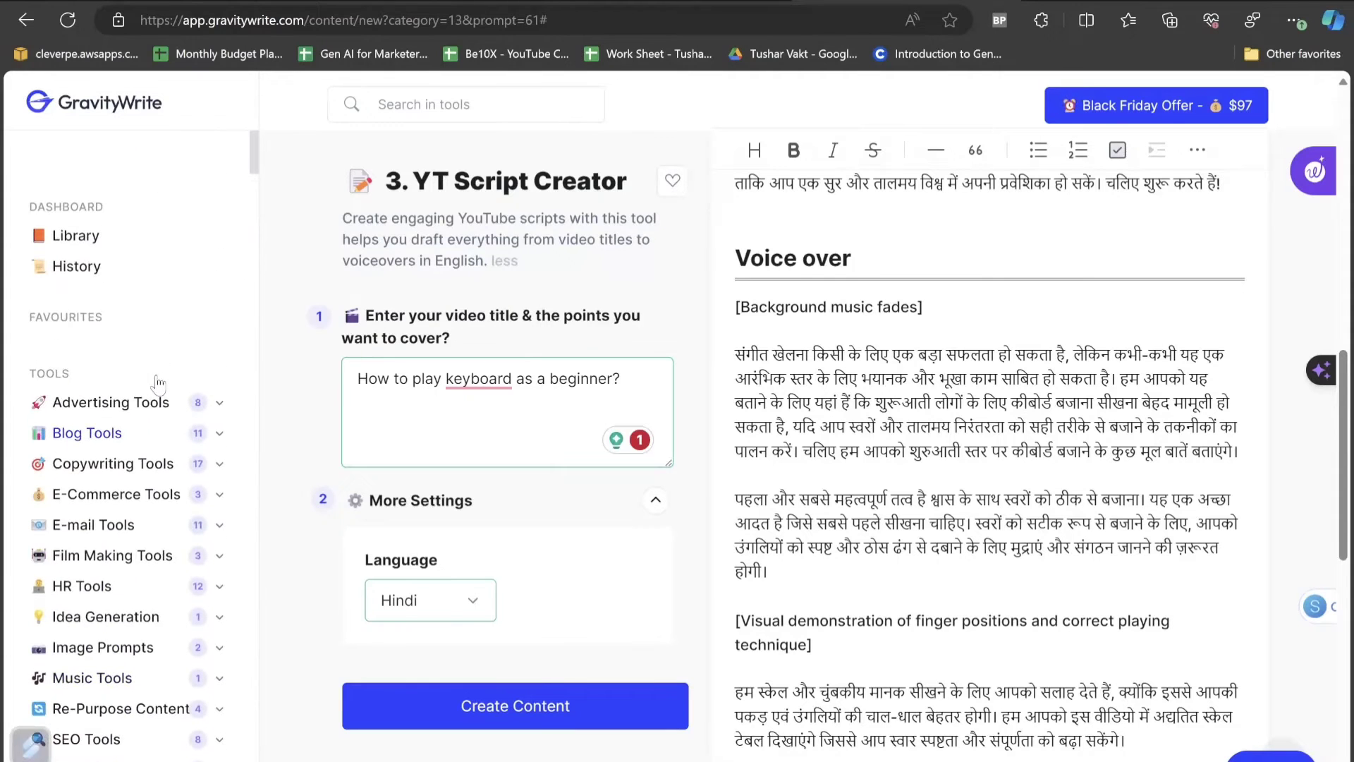
{"action": "scroll", "coordinate": [185, 356], "scroll_direction": "down", "scroll_amount": 2}
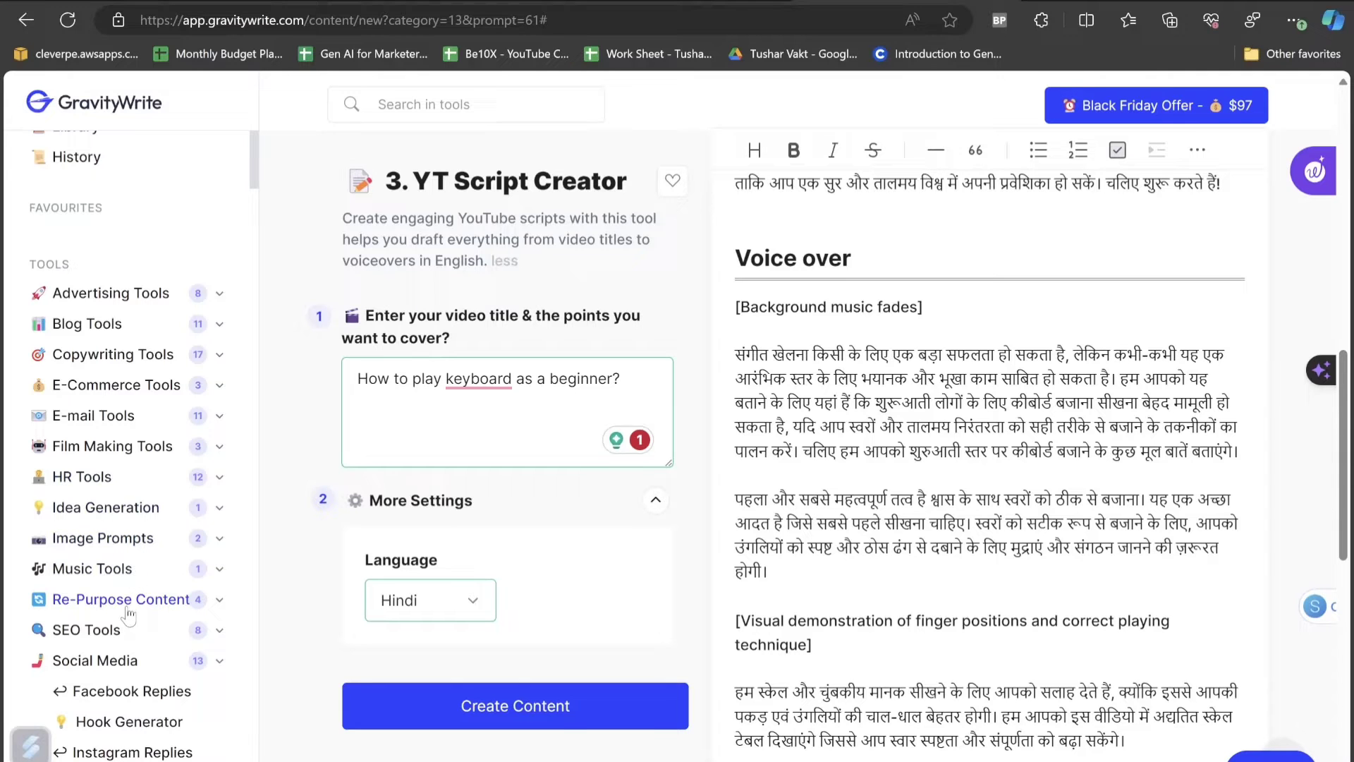
{"action": "scroll", "coordinate": [128, 615], "scroll_direction": "down", "scroll_amount": 3}
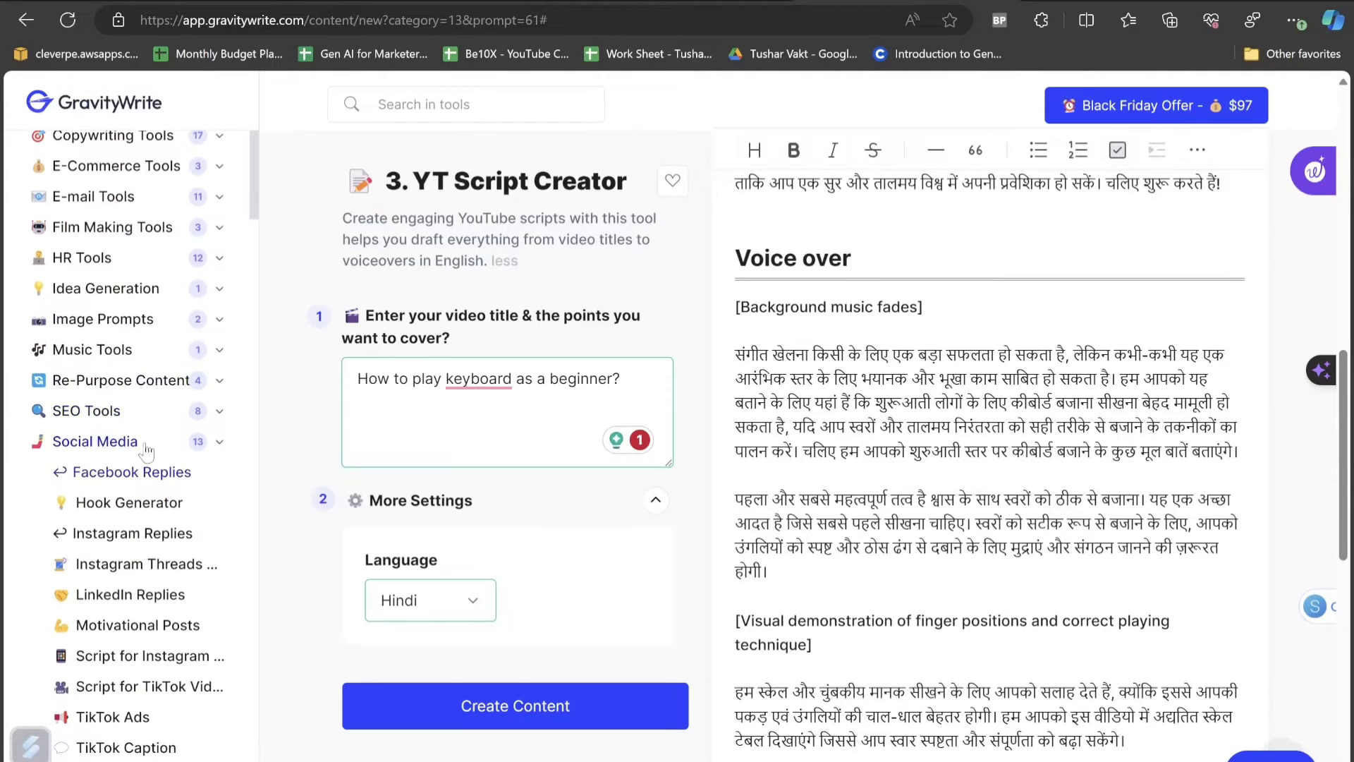
{"action": "scroll", "coordinate": [130, 395], "scroll_direction": "down", "scroll_amount": 2}
{"action": "left_click", "coordinate": [86, 301]}
{"action": "left_click", "coordinate": [117, 264]}
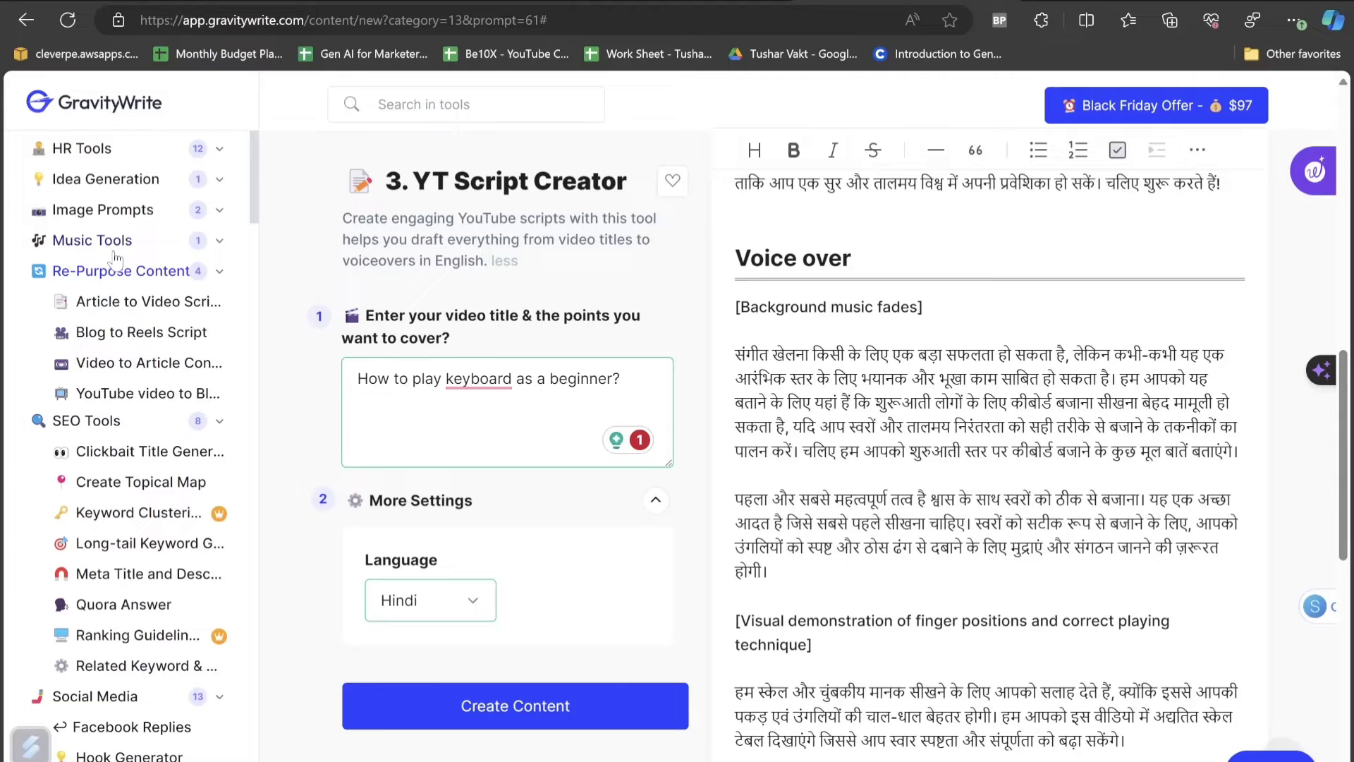
{"action": "left_click", "coordinate": [92, 240]}
{"action": "left_click", "coordinate": [102, 210]}
{"action": "left_click", "coordinate": [106, 180]}
{"action": "scroll", "coordinate": [144, 395], "scroll_direction": "down", "scroll_amount": 3}
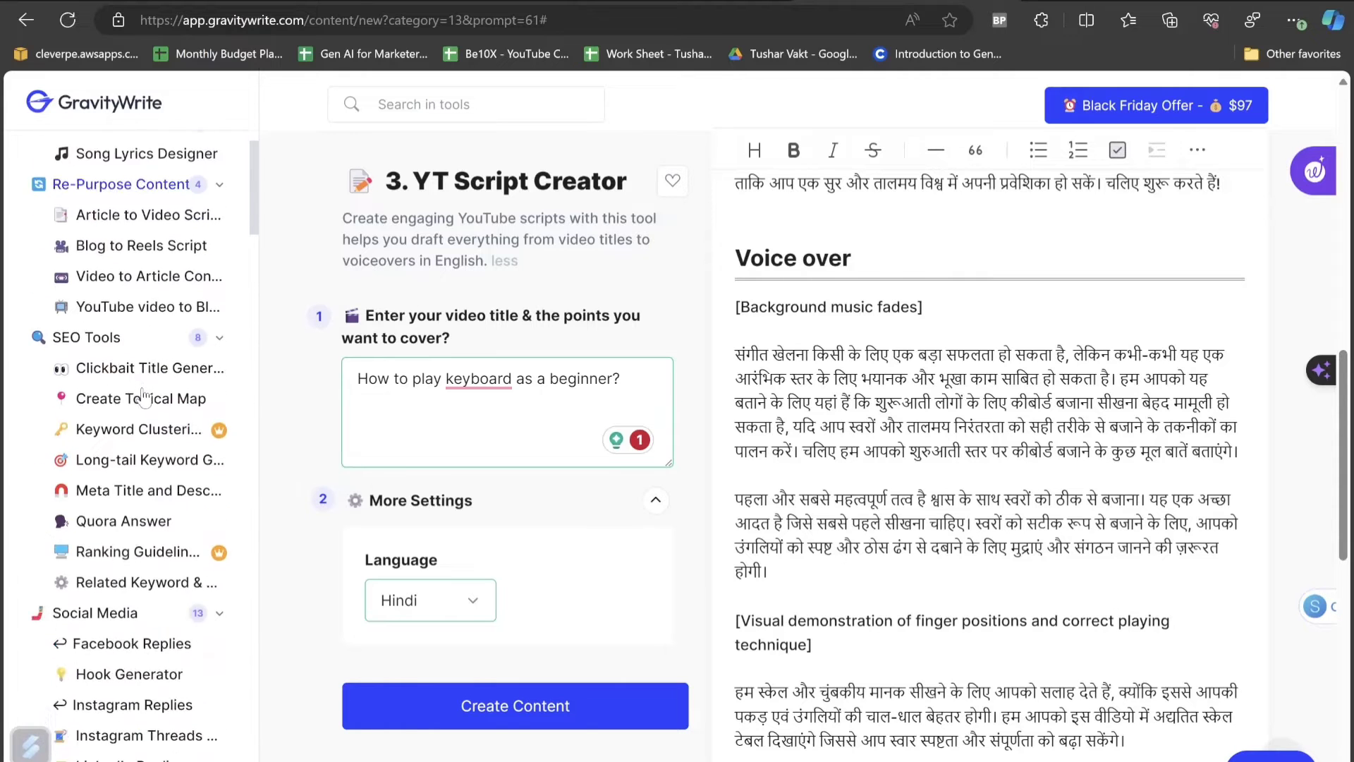
{"action": "scroll", "coordinate": [144, 395], "scroll_direction": "down", "scroll_amount": 10}
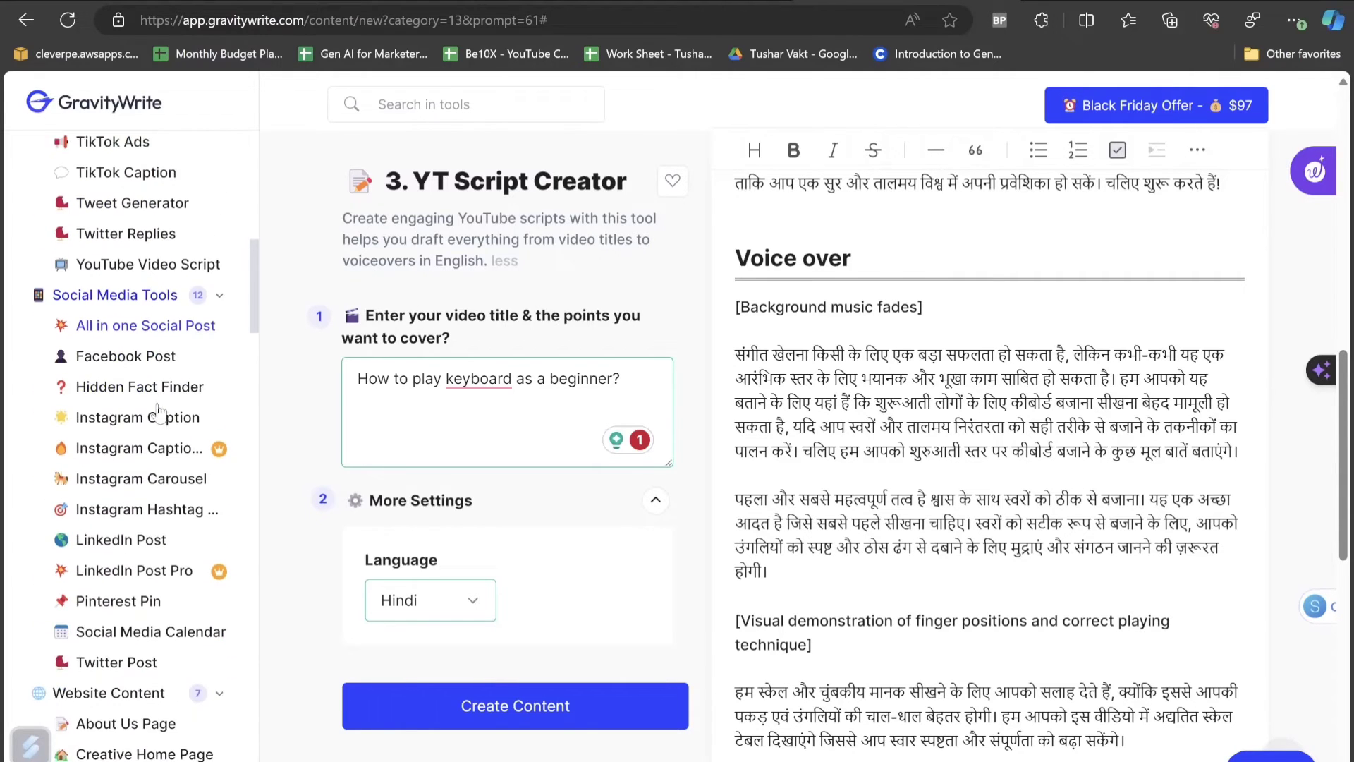
{"action": "scroll", "coordinate": [159, 413], "scroll_direction": "down", "scroll_amount": 2}
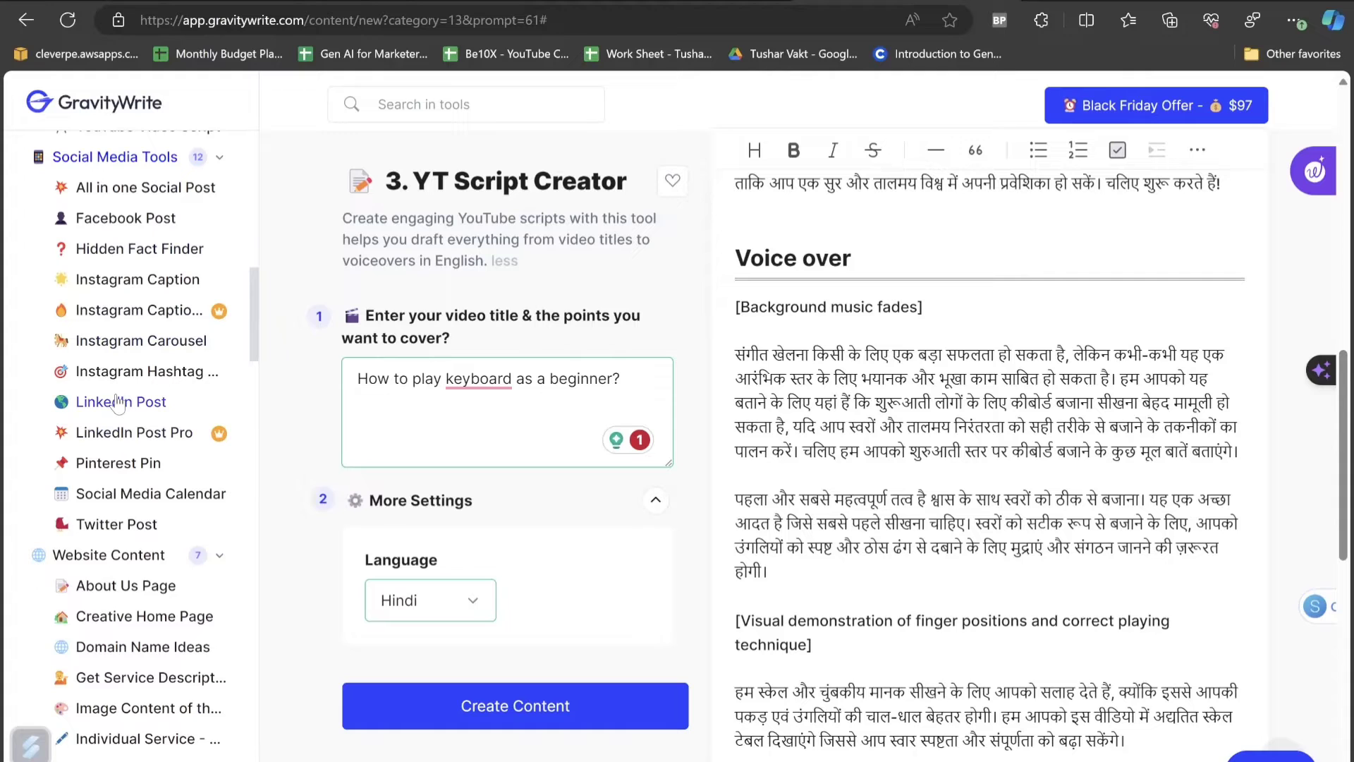
{"action": "left_click", "coordinate": [118, 402]}
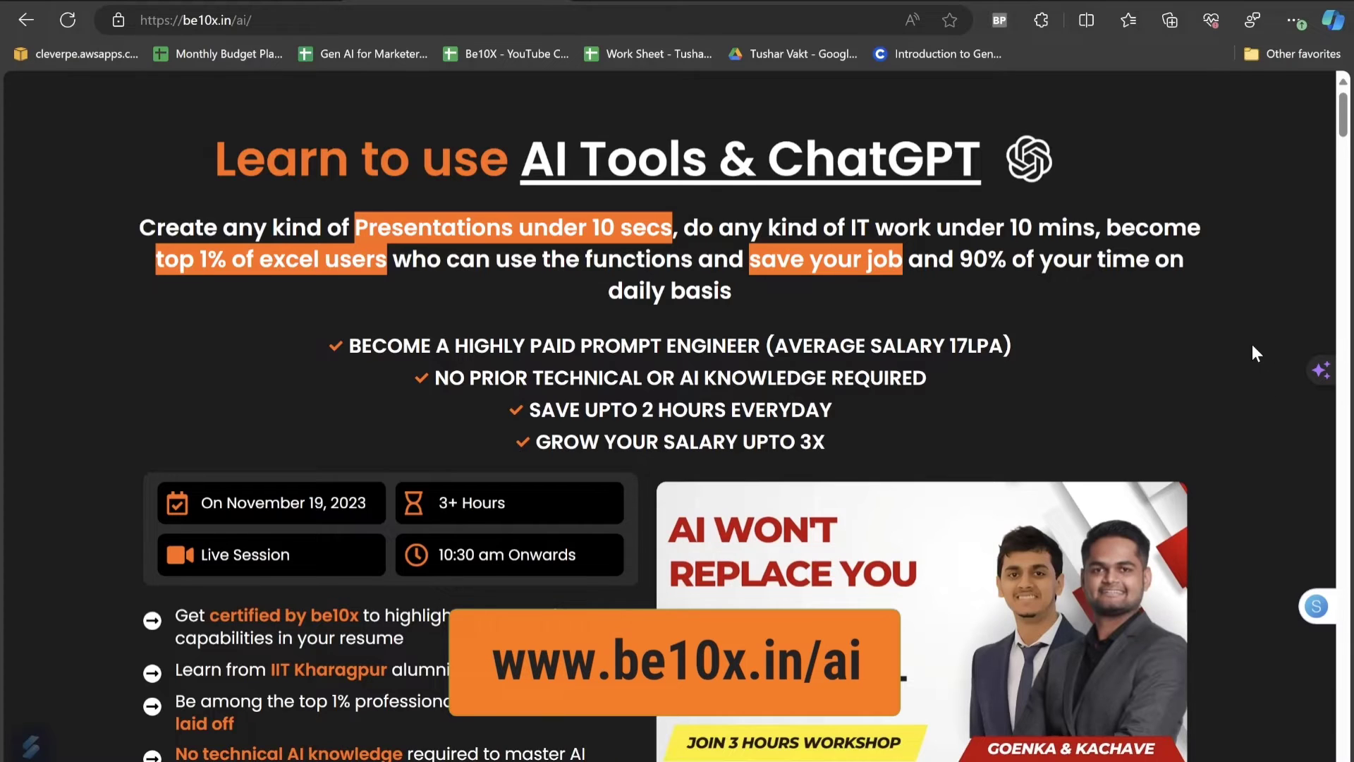
{"action": "scroll", "coordinate": [1252, 346], "scroll_direction": "down", "scroll_amount": 3}
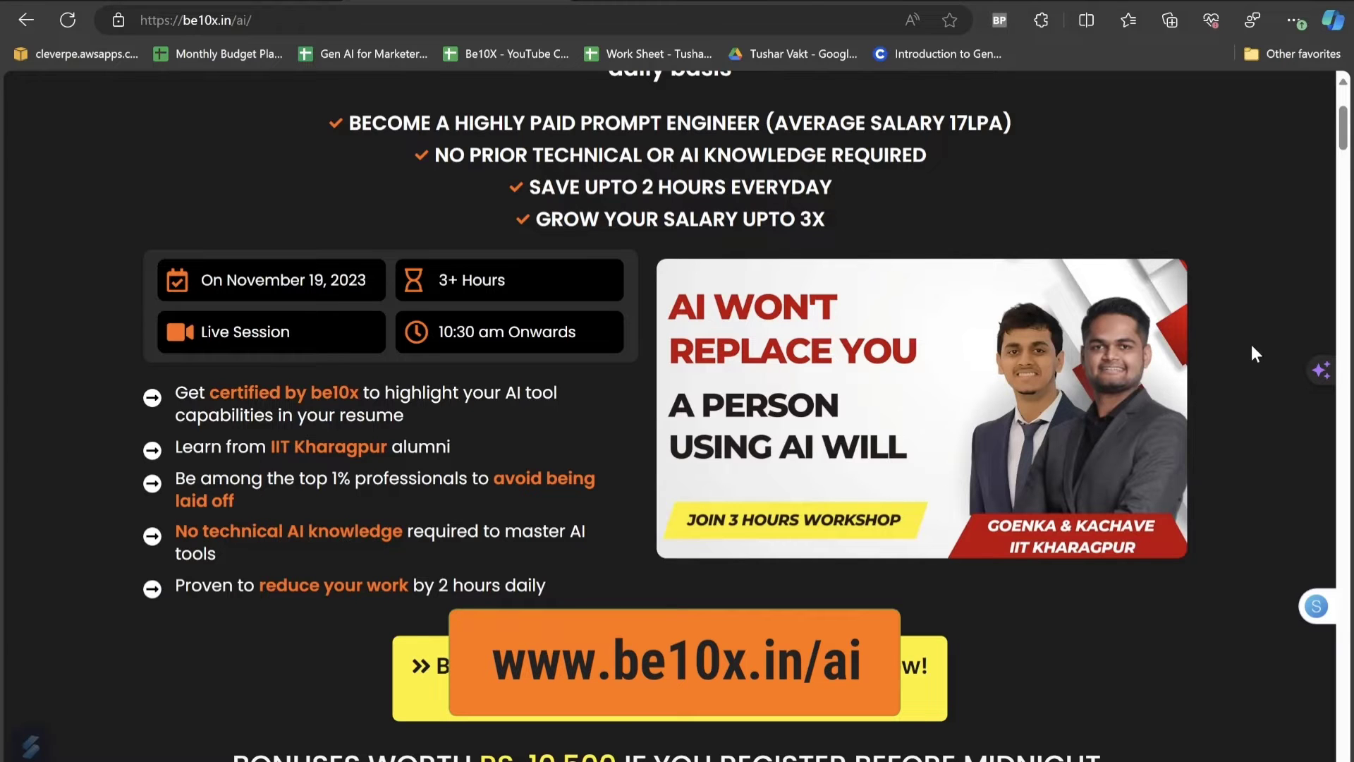
{"action": "scroll", "coordinate": [1251, 344], "scroll_direction": "down", "scroll_amount": 6}
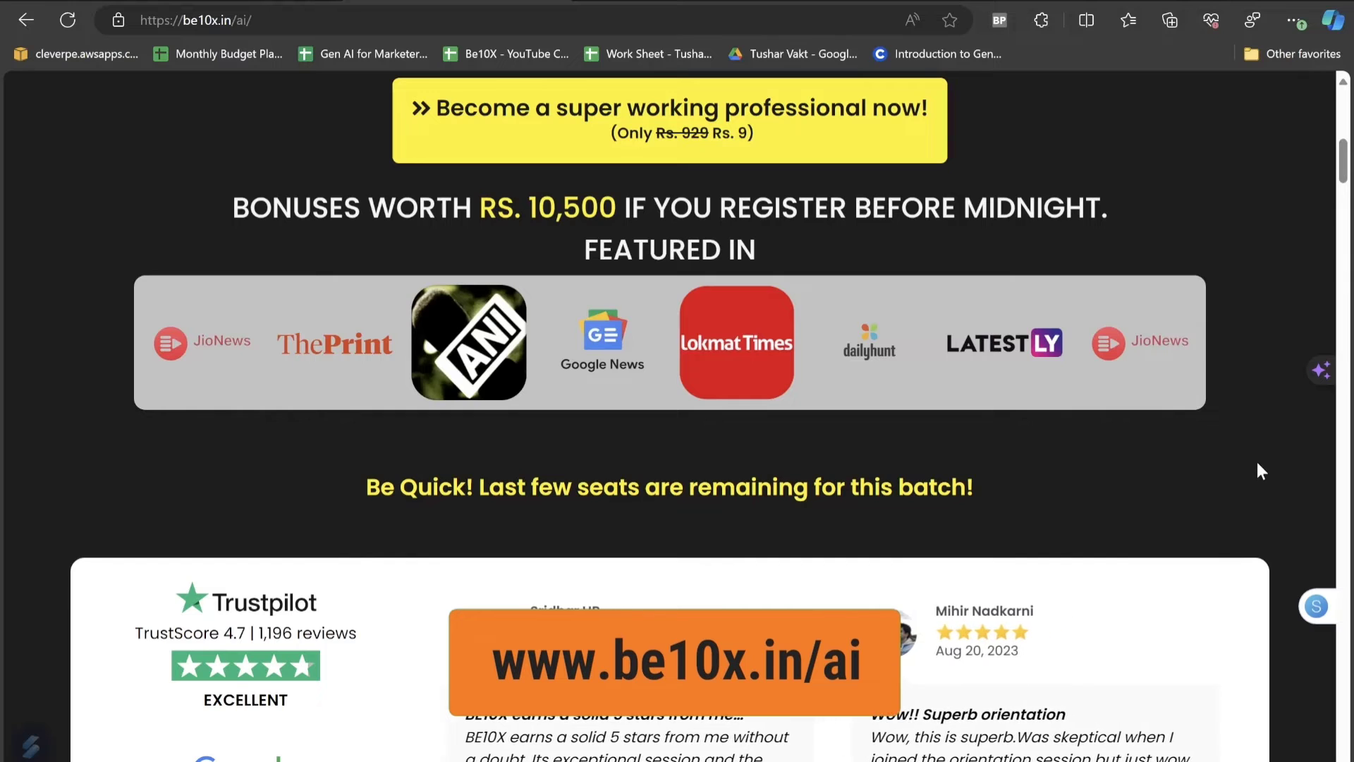
{"action": "scroll", "coordinate": [1255, 471], "scroll_direction": "down", "scroll_amount": 3}
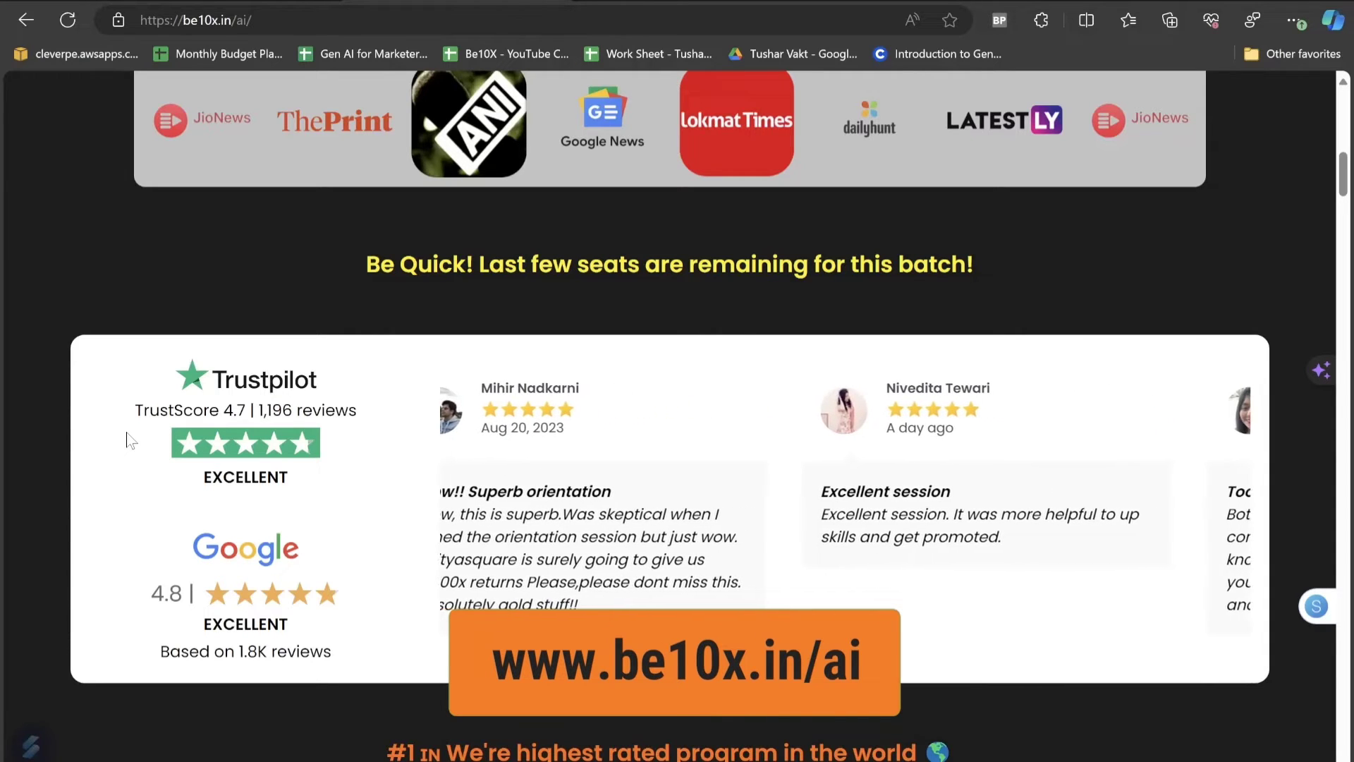
{"action": "scroll", "coordinate": [550, 520], "scroll_direction": "down", "scroll_amount": 4}
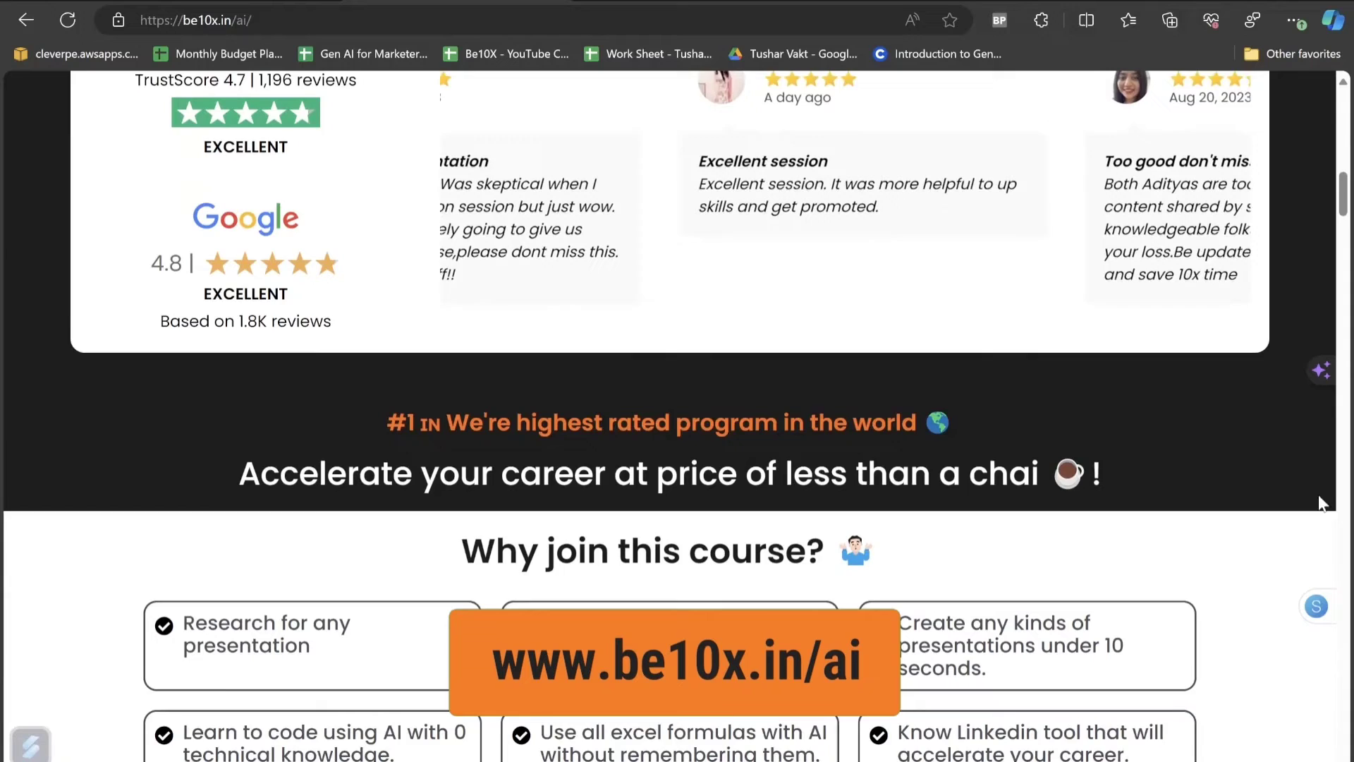
{"action": "scroll", "coordinate": [1255, 468], "scroll_direction": "down", "scroll_amount": 2}
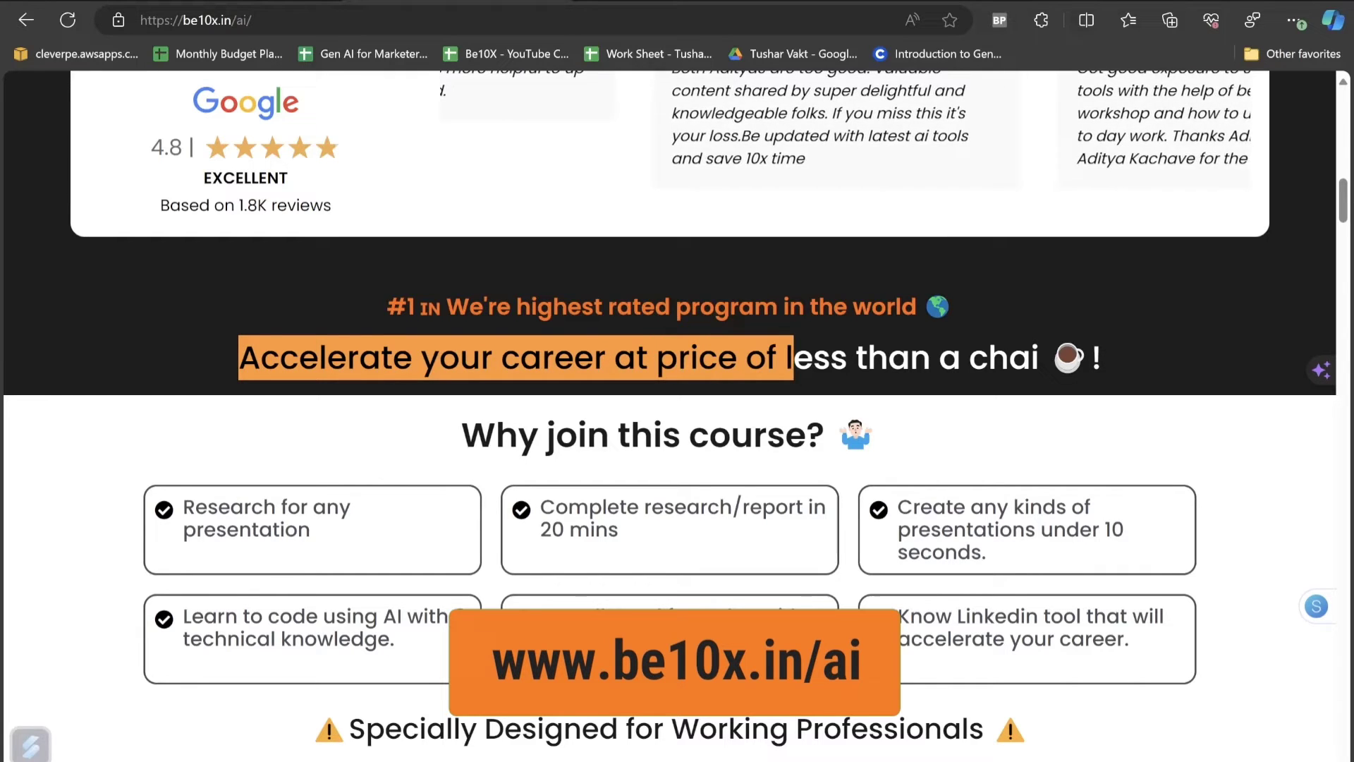
{"action": "left_click_drag", "start_coordinate": [794, 357], "coordinate": [1100, 358]}
{"action": "left_click", "coordinate": [1202, 421]}
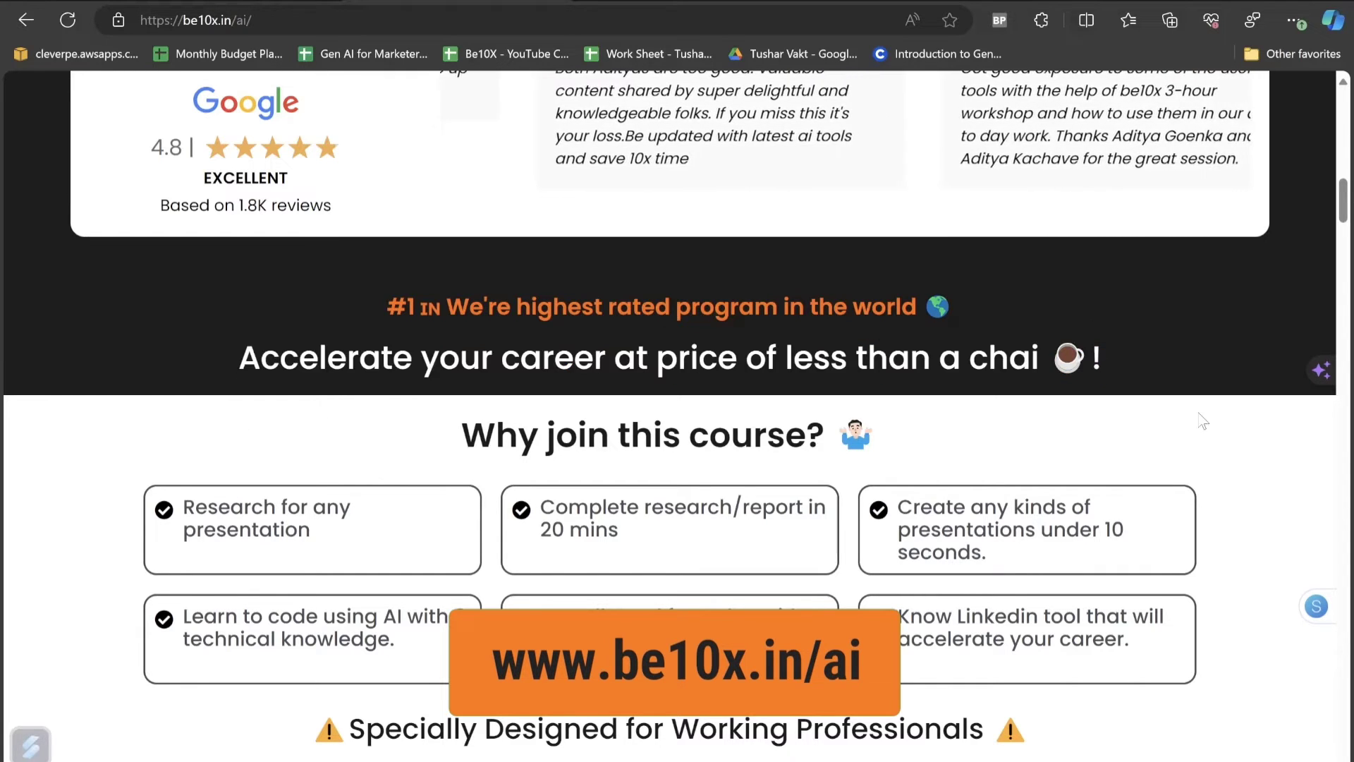
{"action": "scroll", "coordinate": [1132, 452], "scroll_direction": "up", "scroll_amount": 8}
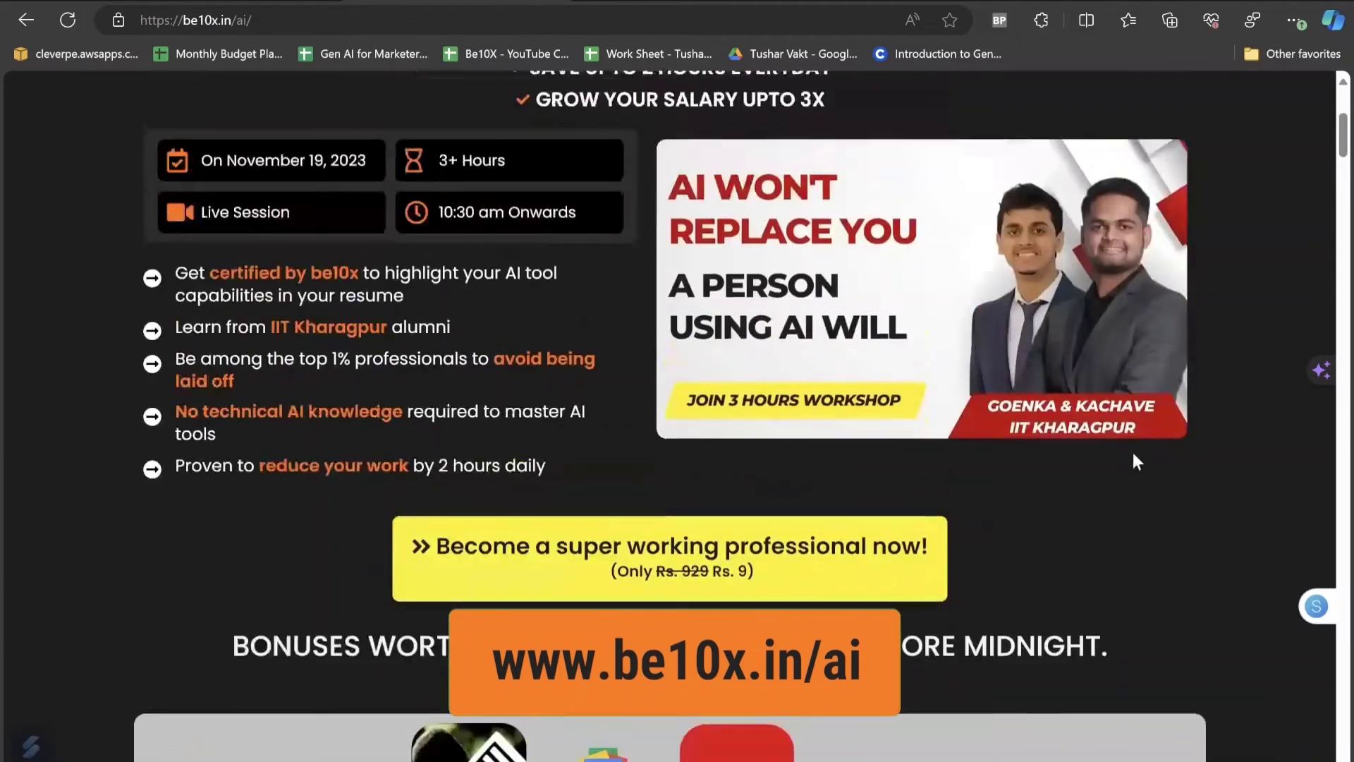
{"action": "scroll", "coordinate": [1132, 452], "scroll_direction": "up", "scroll_amount": 6}
{"action": "scroll", "coordinate": [1131, 452], "scroll_direction": "down", "scroll_amount": 4}
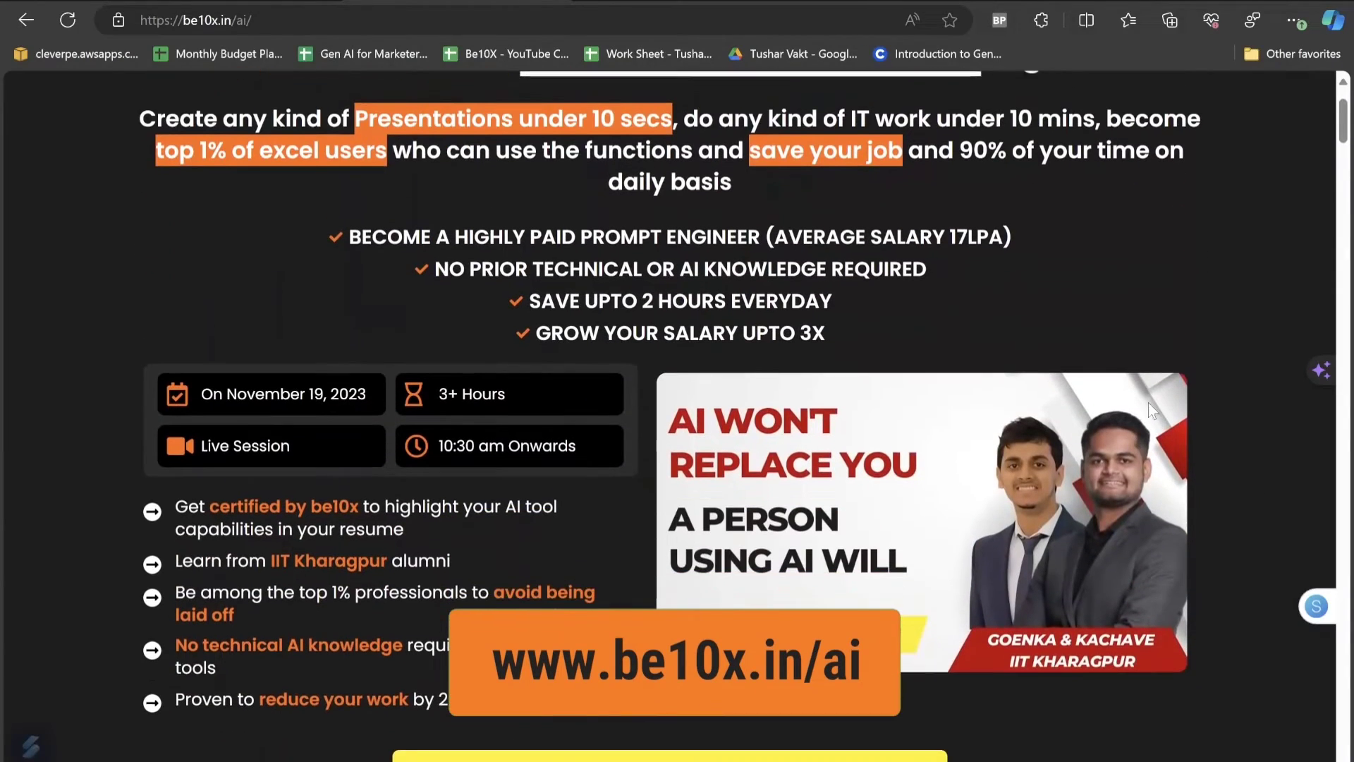
{"action": "scroll", "coordinate": [1247, 270], "scroll_direction": "up", "scroll_amount": 1}
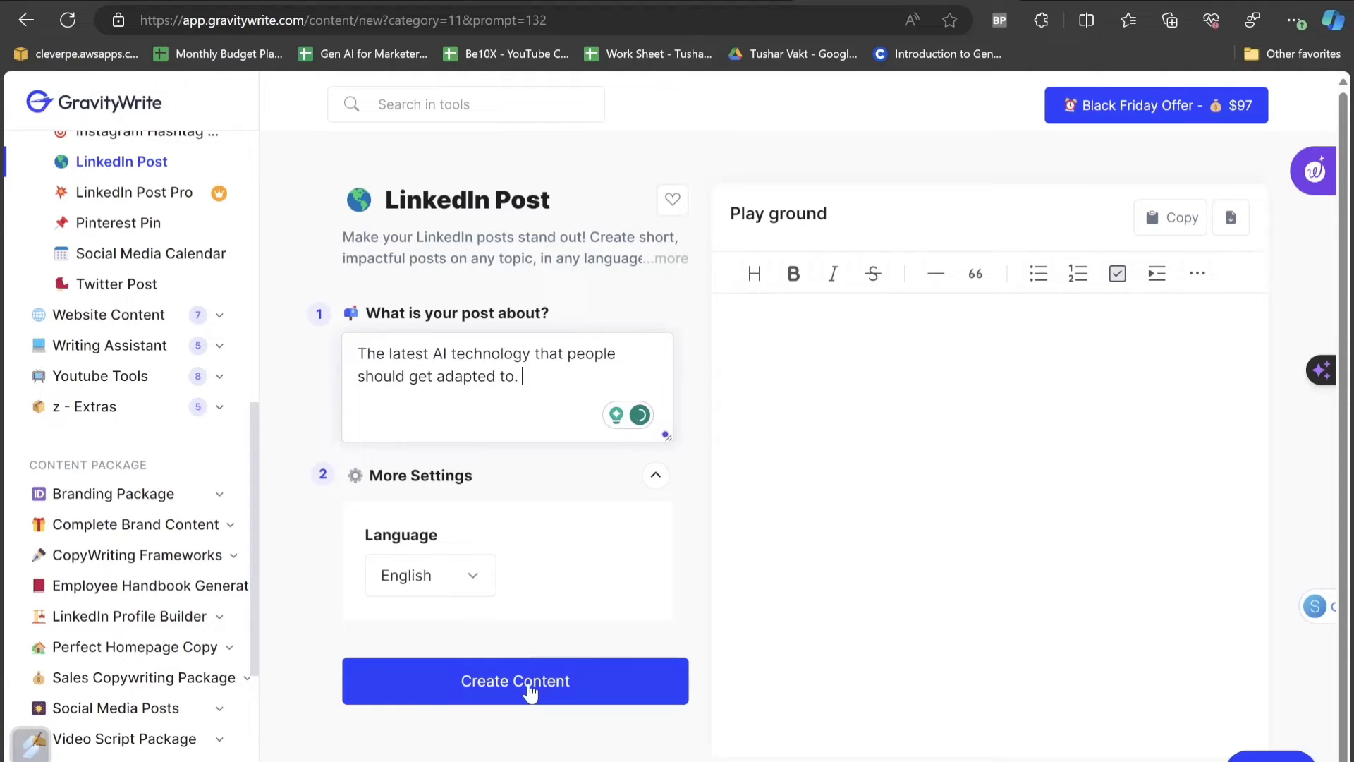
- Generate the LinkedIn post and highlight its opening sentence
{"action": "left_click", "coordinate": [530, 692]}
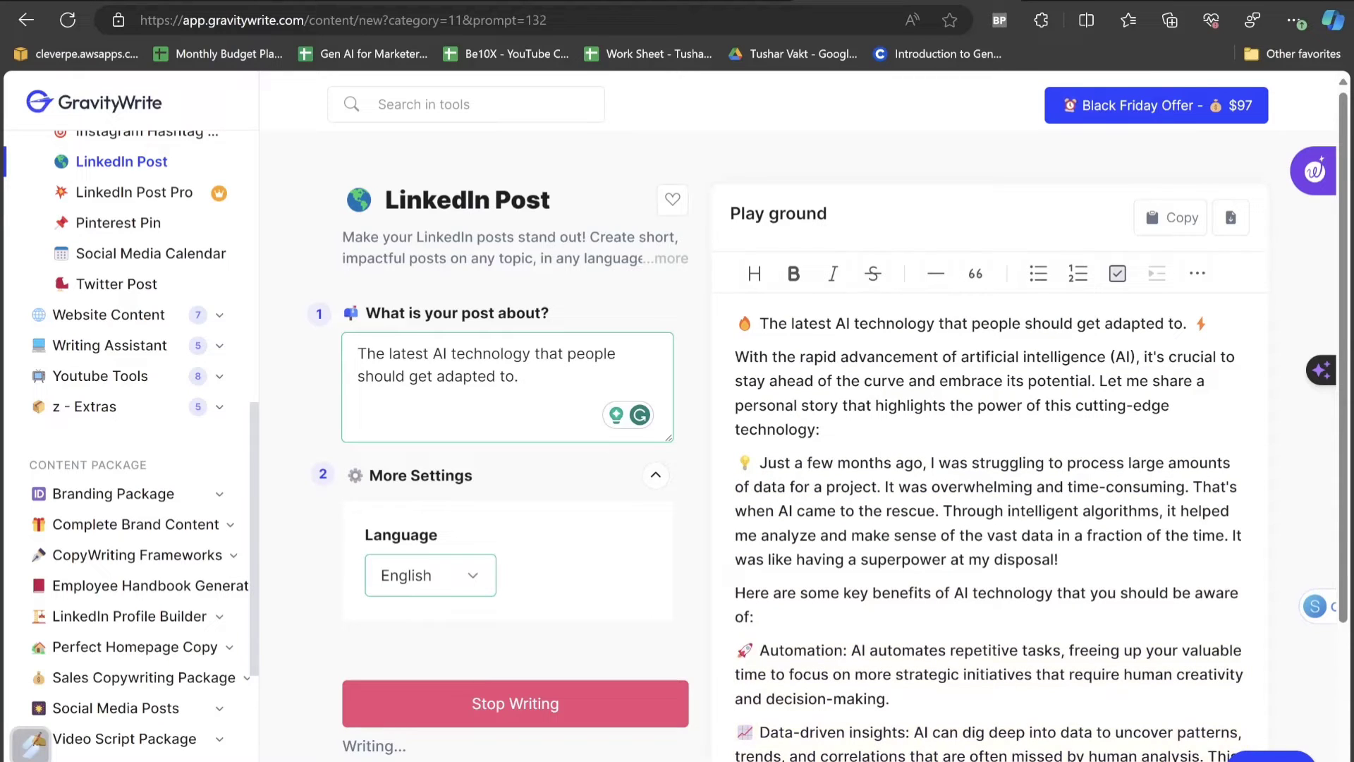
{"action": "left_click_drag", "start_coordinate": [916, 323], "coordinate": [1202, 323]}
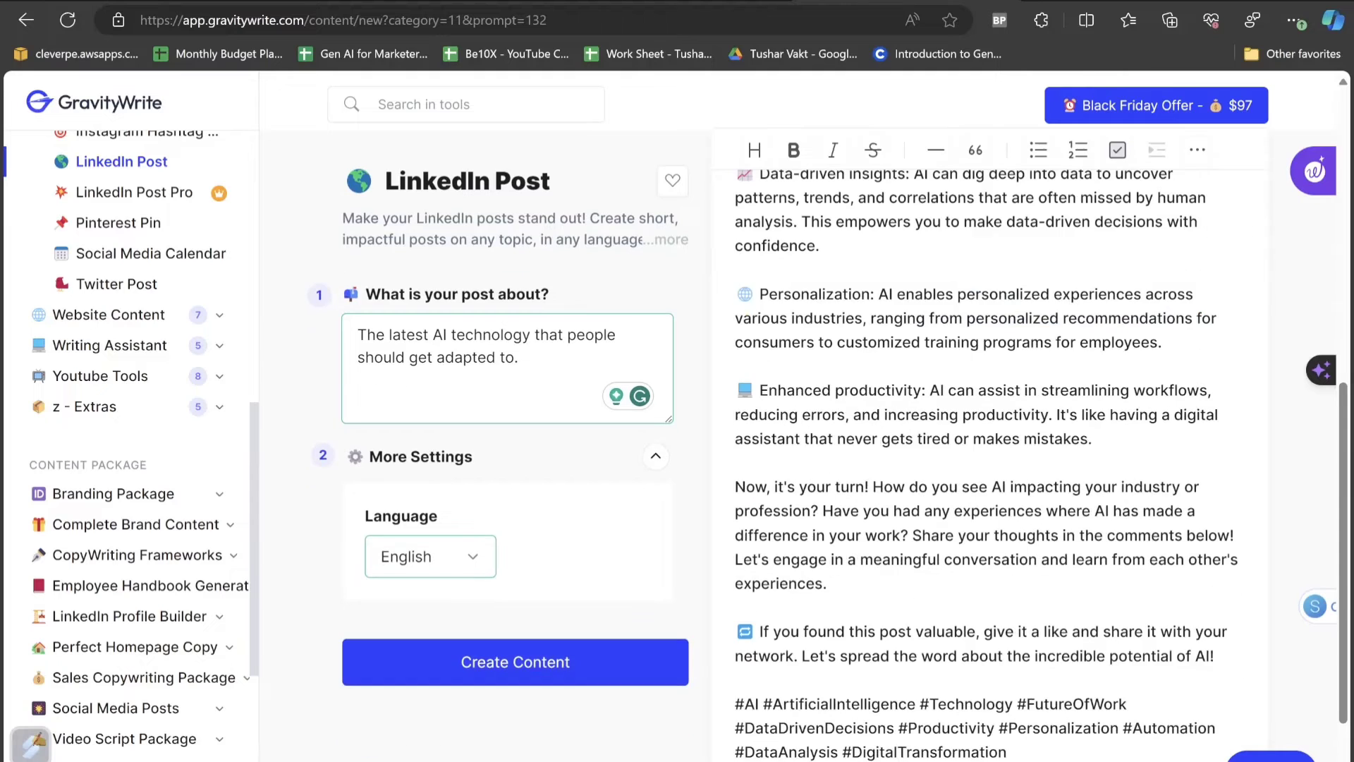
{"action": "left_click_drag", "start_coordinate": [1147, 371], "coordinate": [819, 444]}
{"action": "left_click", "coordinate": [1046, 540]}
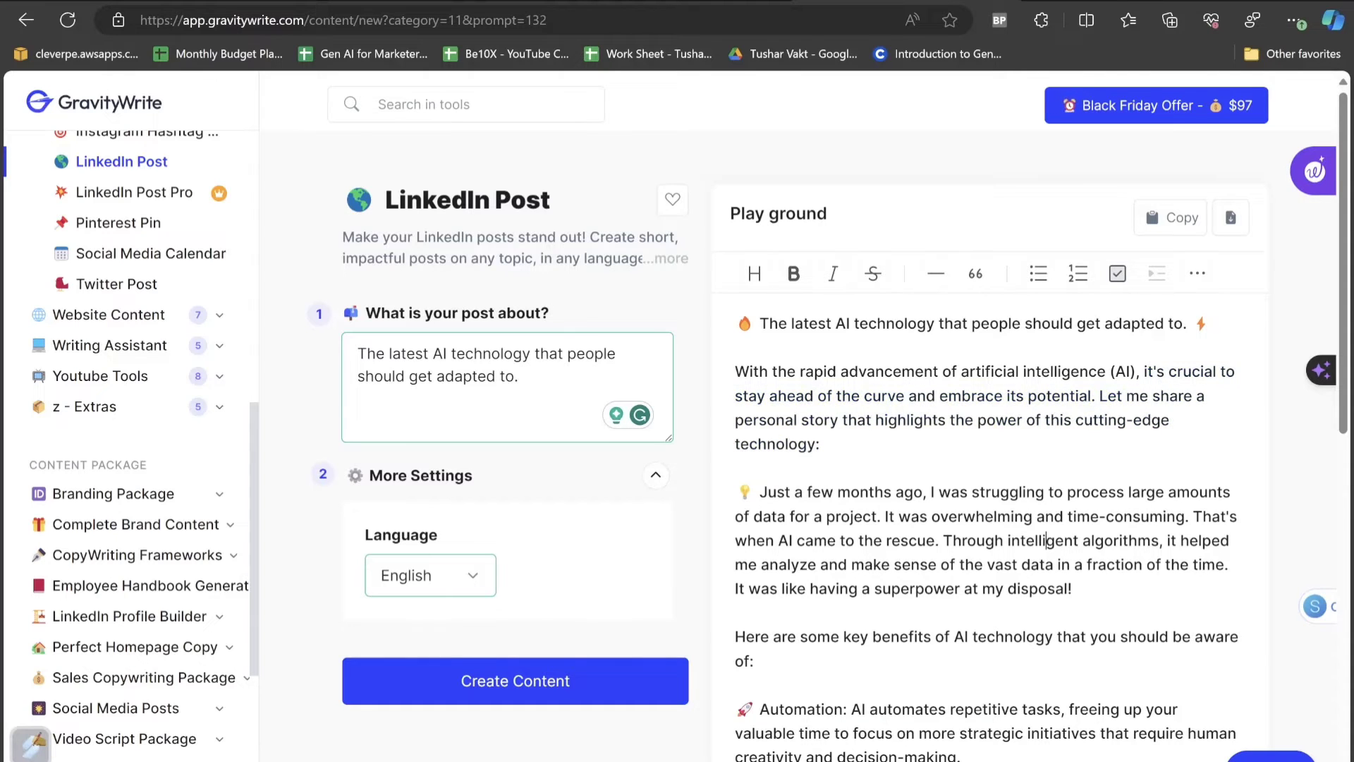
- Read the 'Just a few months ago' paragraph and the key AI benefits
{"action": "scroll", "coordinate": [1046, 540], "scroll_direction": "down", "scroll_amount": 3}
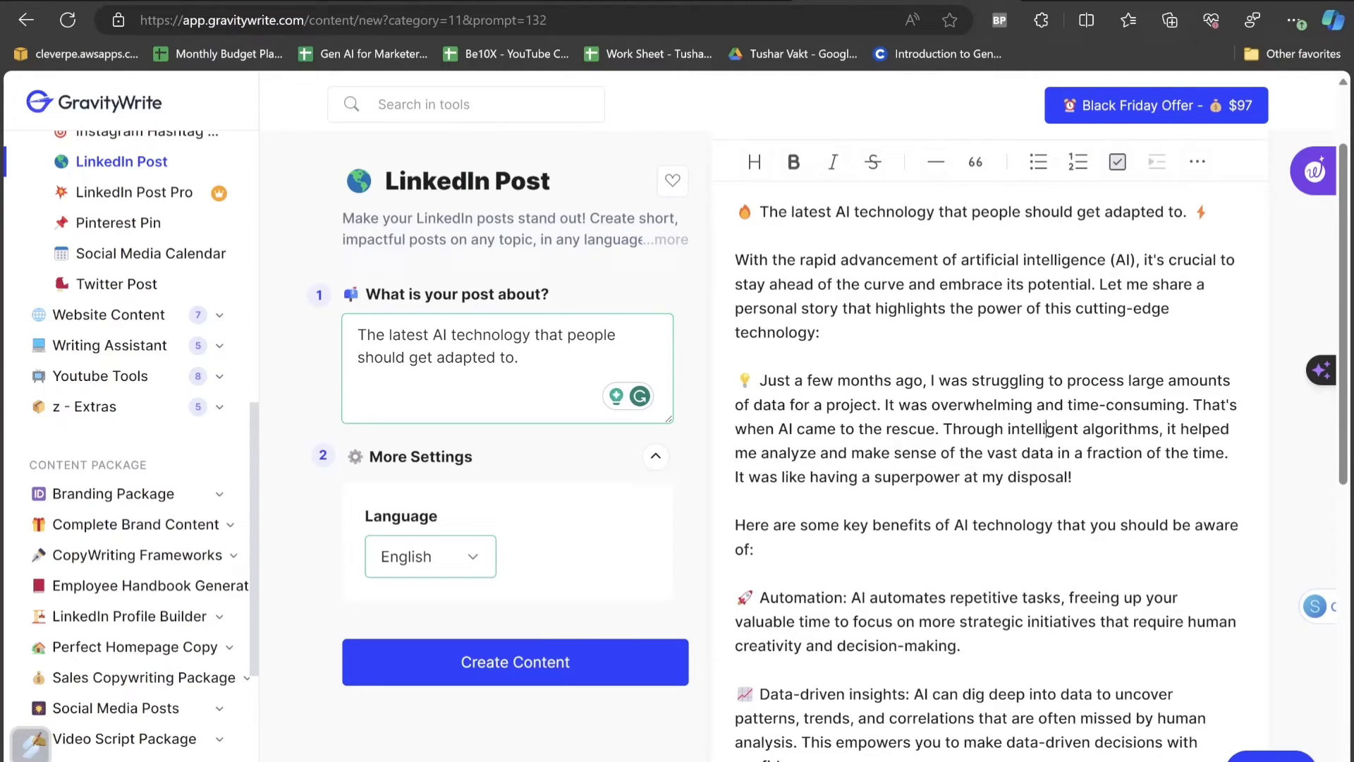
{"action": "left_click_drag", "start_coordinate": [760, 381], "coordinate": [1072, 477]}
{"action": "mouse_move", "coordinate": [746, 524]}
{"action": "left_mouse_down"}
{"action": "mouse_move", "coordinate": [1195, 525]}
{"action": "mouse_move", "coordinate": [755, 548]}
{"action": "left_mouse_up"}
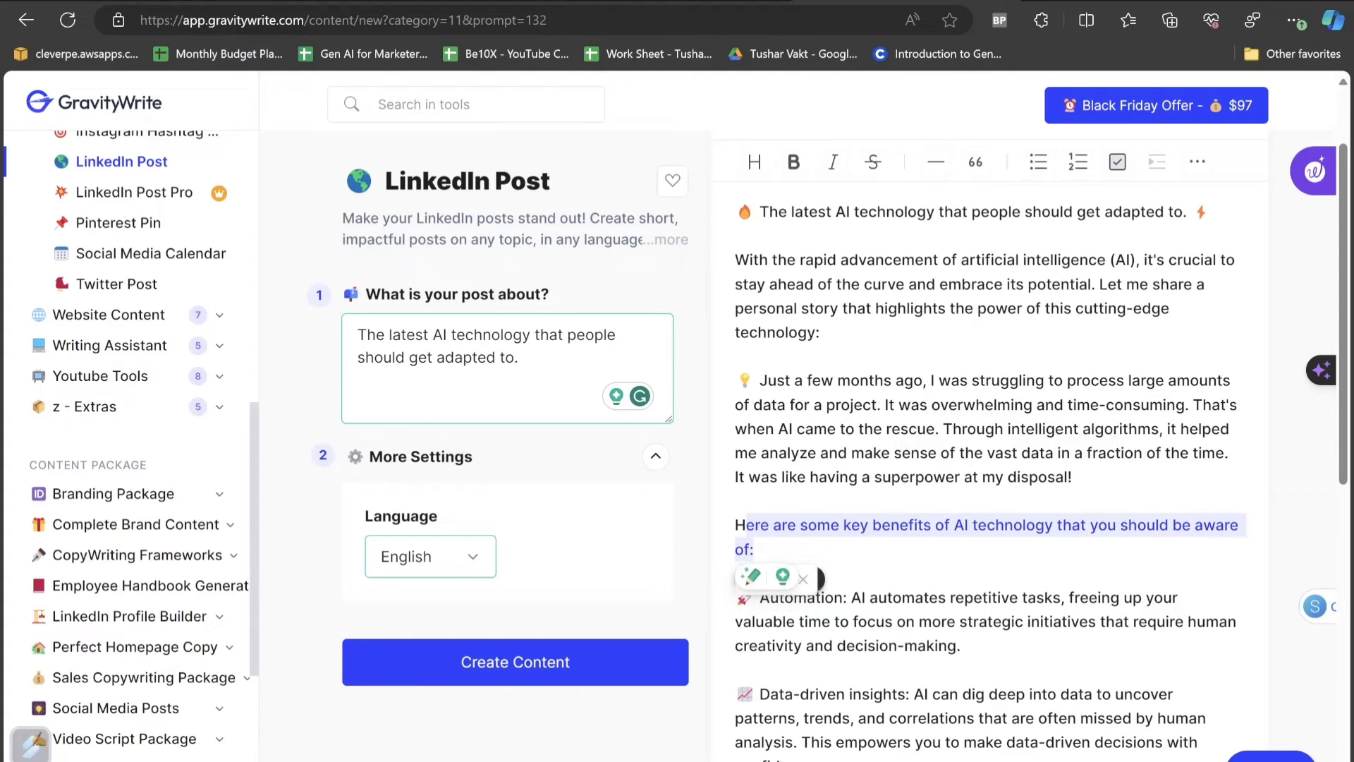
{"action": "left_click", "coordinate": [755, 549]}
{"action": "scroll", "coordinate": [987, 458], "scroll_direction": "down", "scroll_amount": 3}
{"action": "left_click_drag", "start_coordinate": [882, 471], "coordinate": [914, 471]}
{"action": "left_click_drag", "start_coordinate": [760, 591], "coordinate": [953, 591]}
- Read the closing 'Now, it's your turn!' question on AI at work, then expand Youtube Tools
{"action": "scroll", "coordinate": [987, 458], "scroll_direction": "down", "scroll_amount": 3}
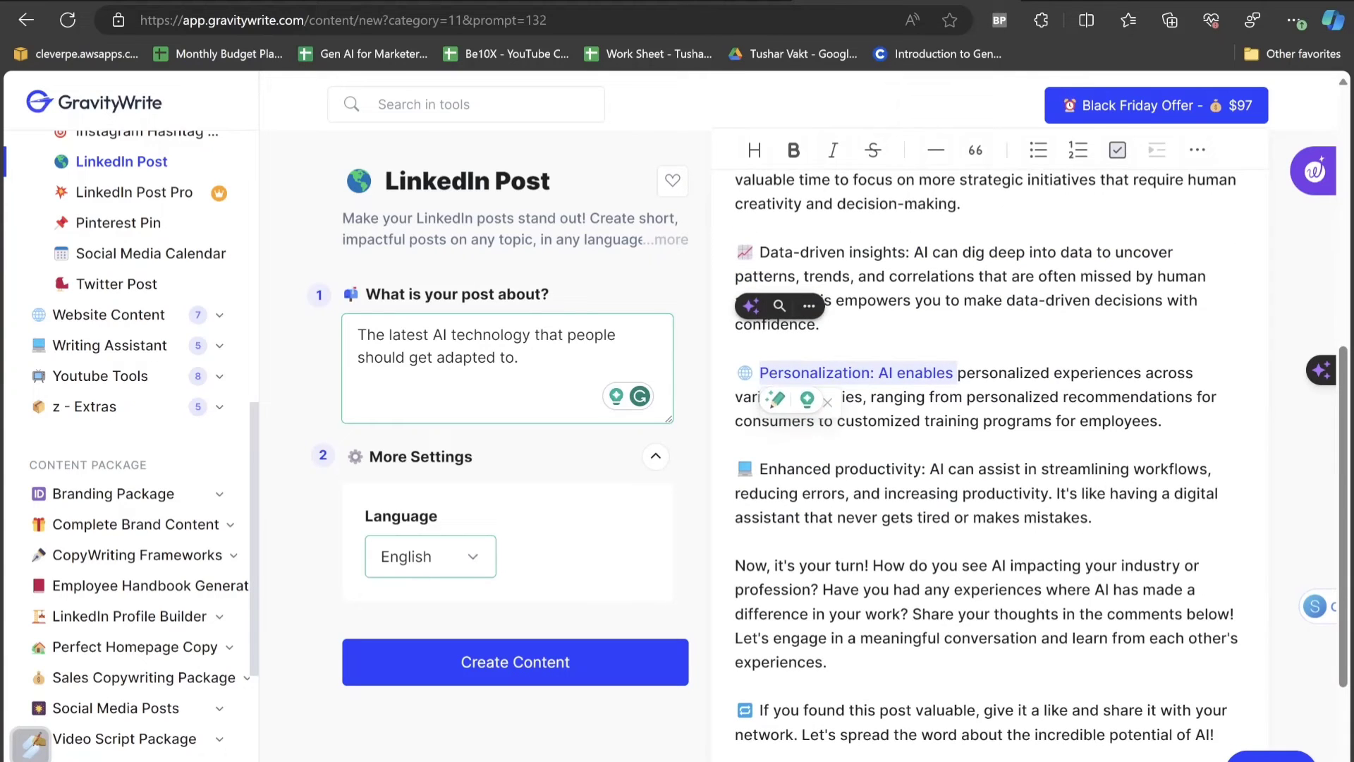
{"action": "left_click_drag", "start_coordinate": [760, 469], "coordinate": [925, 469]}
{"action": "scroll", "coordinate": [925, 469], "scroll_direction": "down", "scroll_amount": 3}
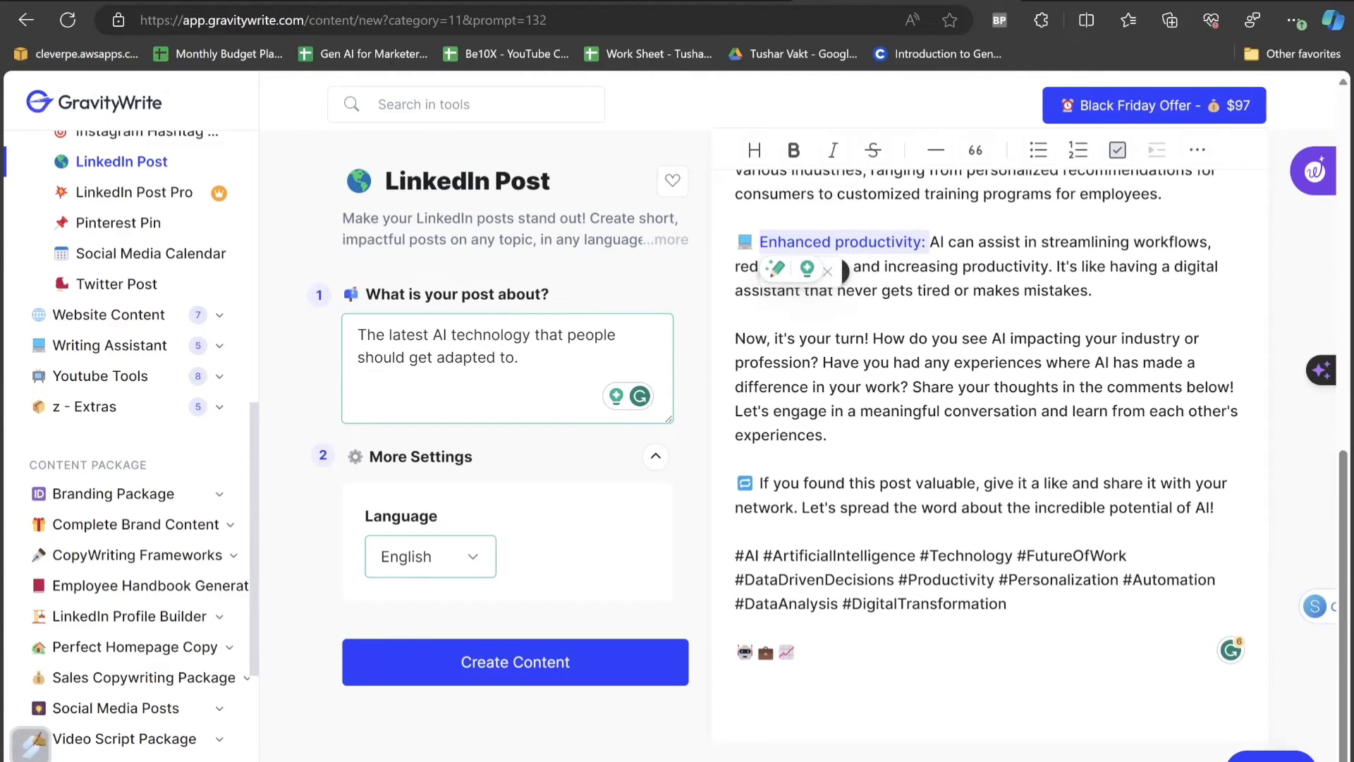
{"action": "left_click_drag", "start_coordinate": [734, 338], "coordinate": [872, 338]}
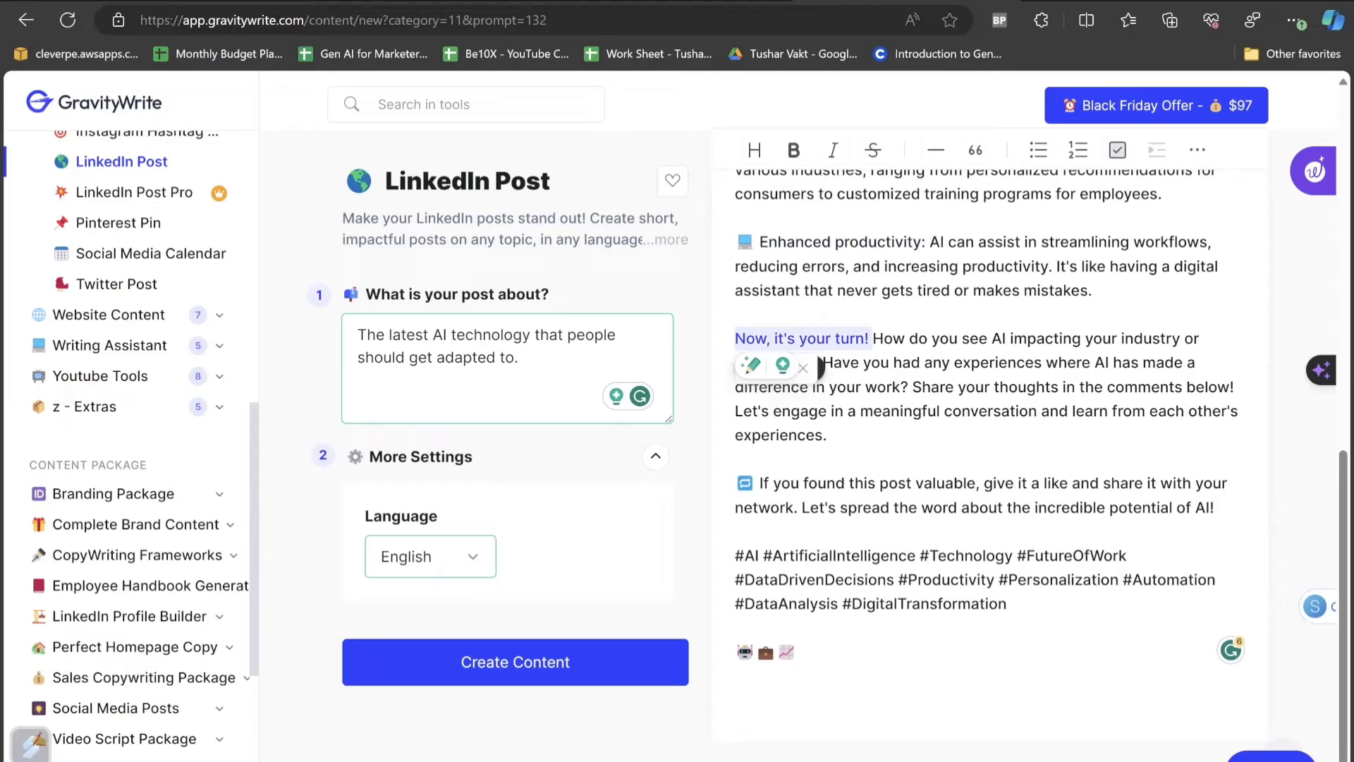
{"action": "left_click", "coordinate": [1036, 363]}
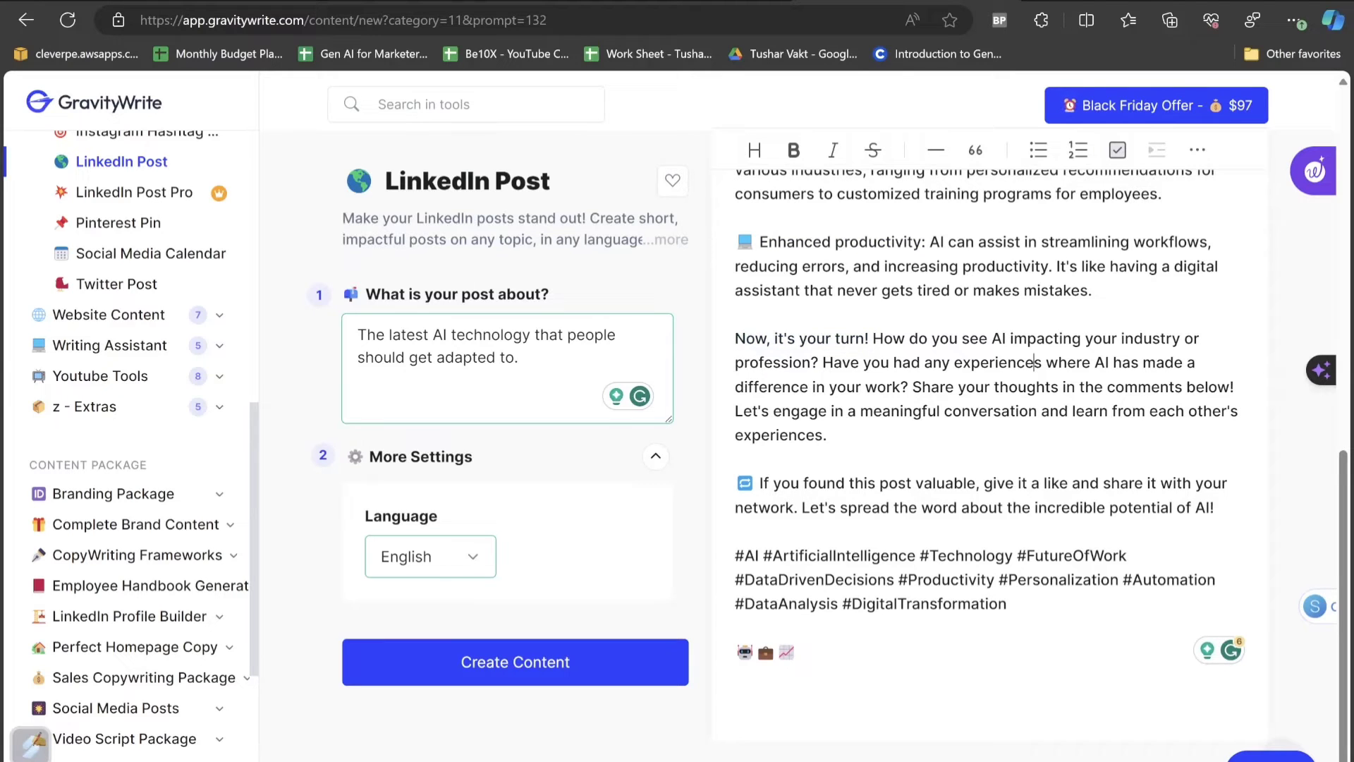
{"action": "left_click_drag", "start_coordinate": [834, 362], "coordinate": [827, 434]}
{"action": "left_click", "coordinate": [914, 410]}
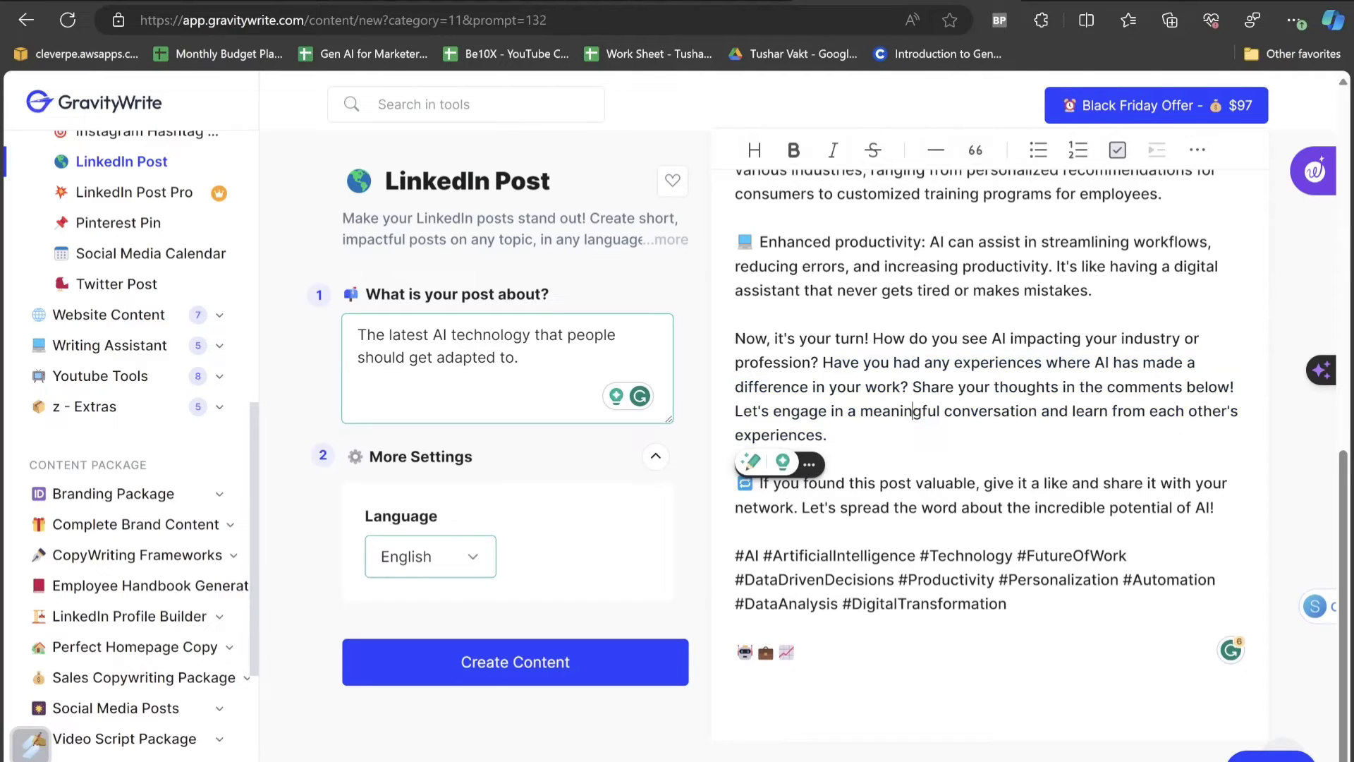
{"action": "left_click", "coordinate": [104, 377]}
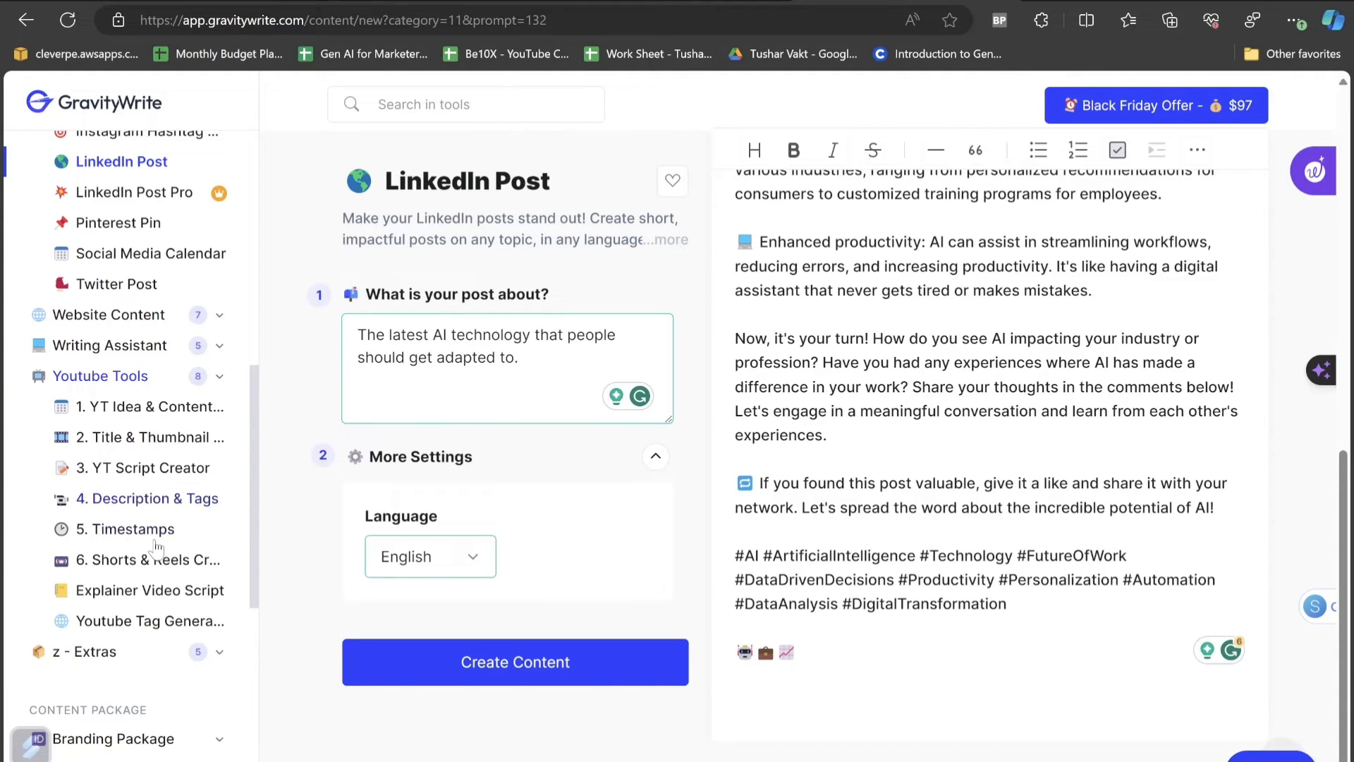
- Open the About Us Page tool and enter 'Alpha Man' with the pasted business description
{"action": "left_click", "coordinate": [109, 315]}
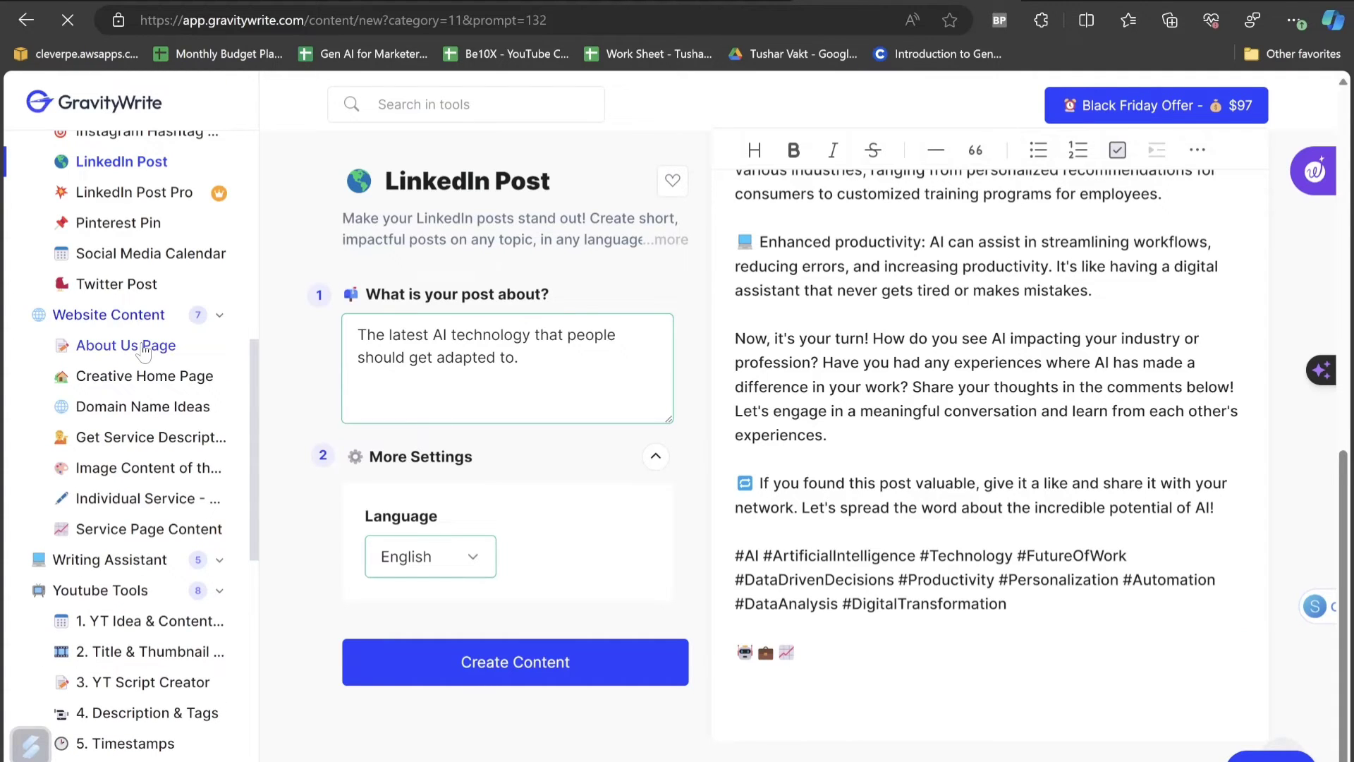
{"action": "left_click", "coordinate": [143, 346]}
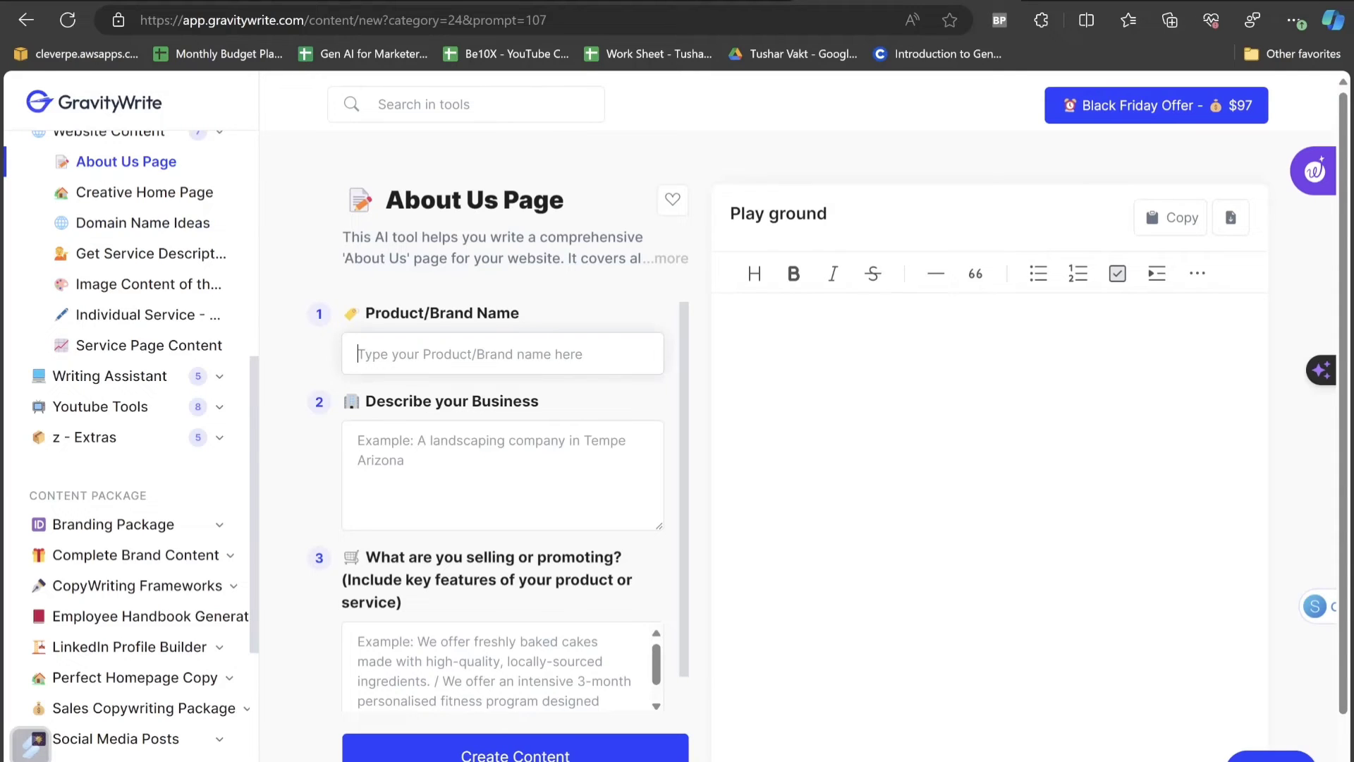
{"action": "type", "text": "Alpha Man"}
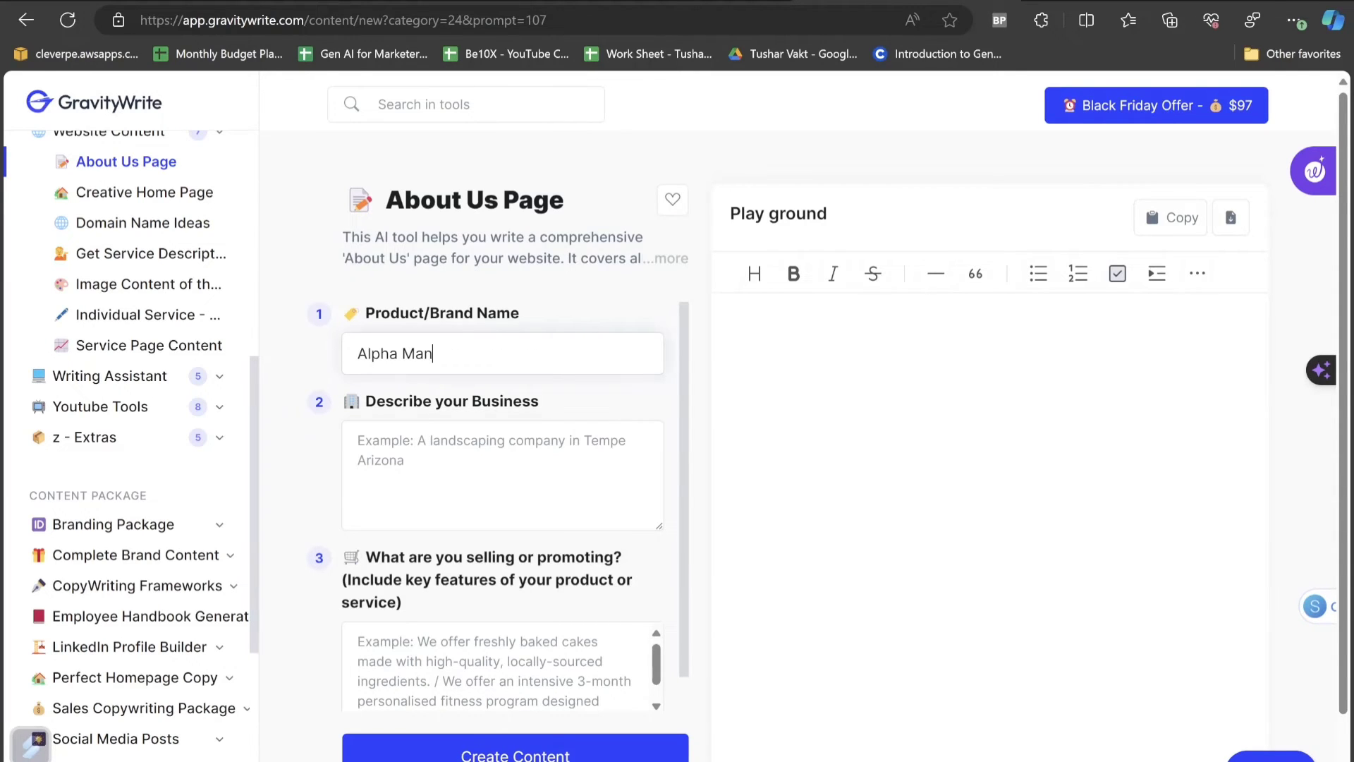
{"action": "key", "text": "Tab"}
{"action": "key", "text": "ctrl+v"}
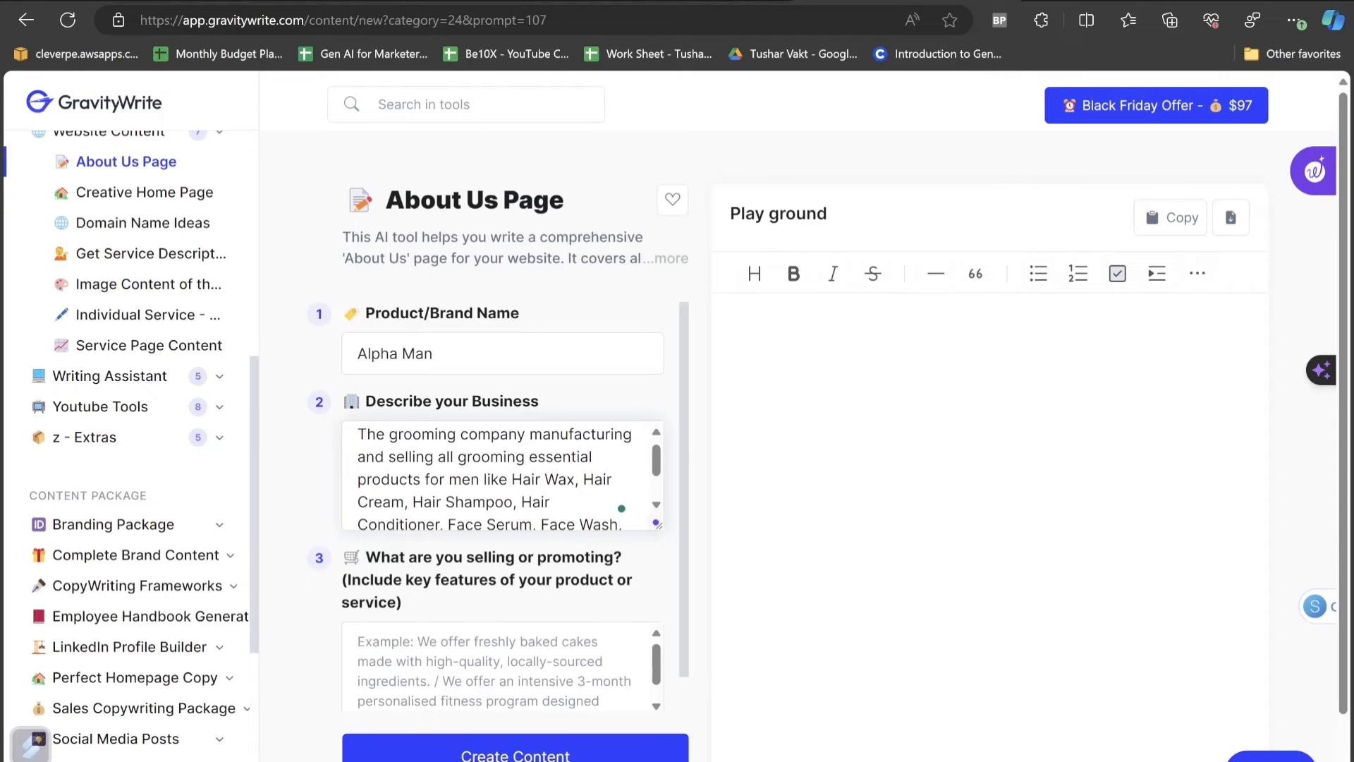
- Accept the 'sells' grammar fix, paste the selling description, and generate the page
{"action": "scroll", "coordinate": [493, 479], "scroll_direction": "down", "scroll_amount": 1}
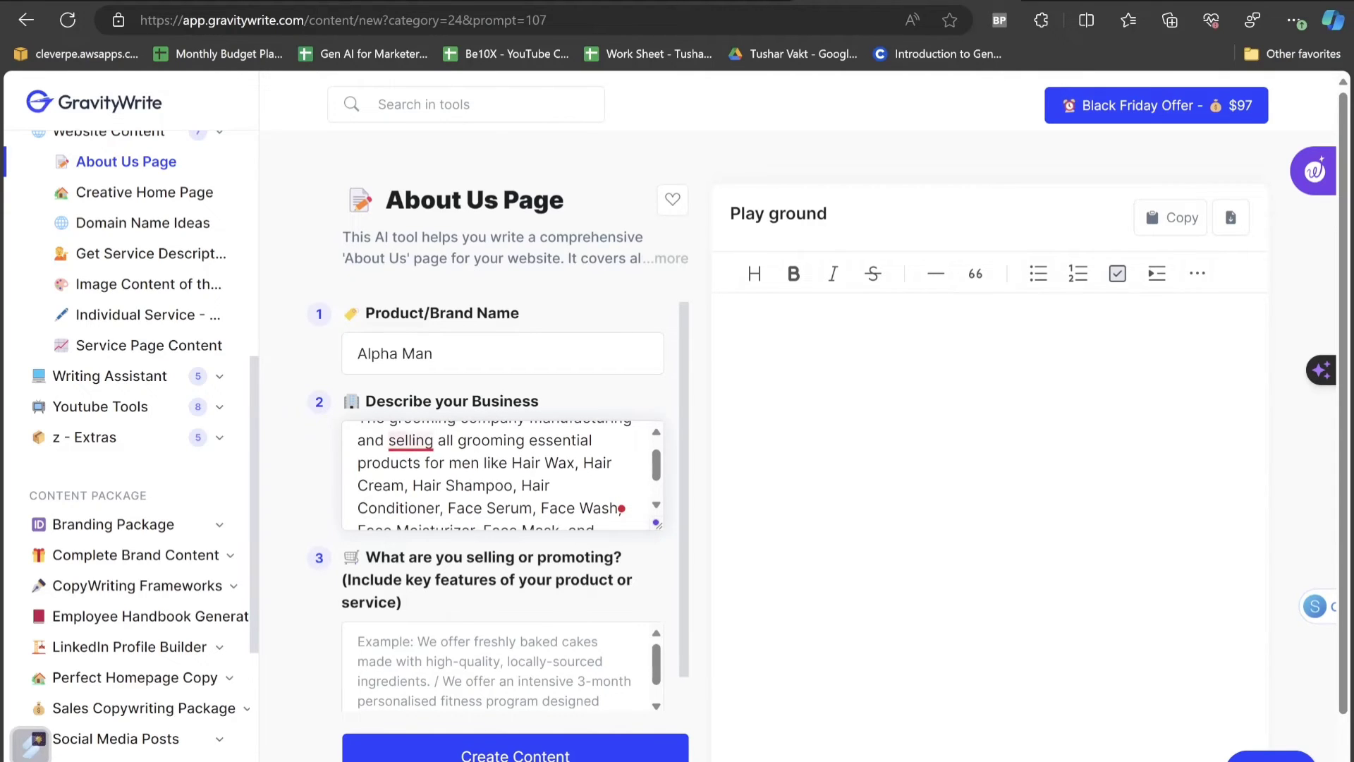
{"action": "mouse_move", "coordinate": [410, 441]}
{"action": "left_click", "coordinate": [470, 489]}
{"action": "scroll", "coordinate": [493, 479], "scroll_direction": "down", "scroll_amount": 2}
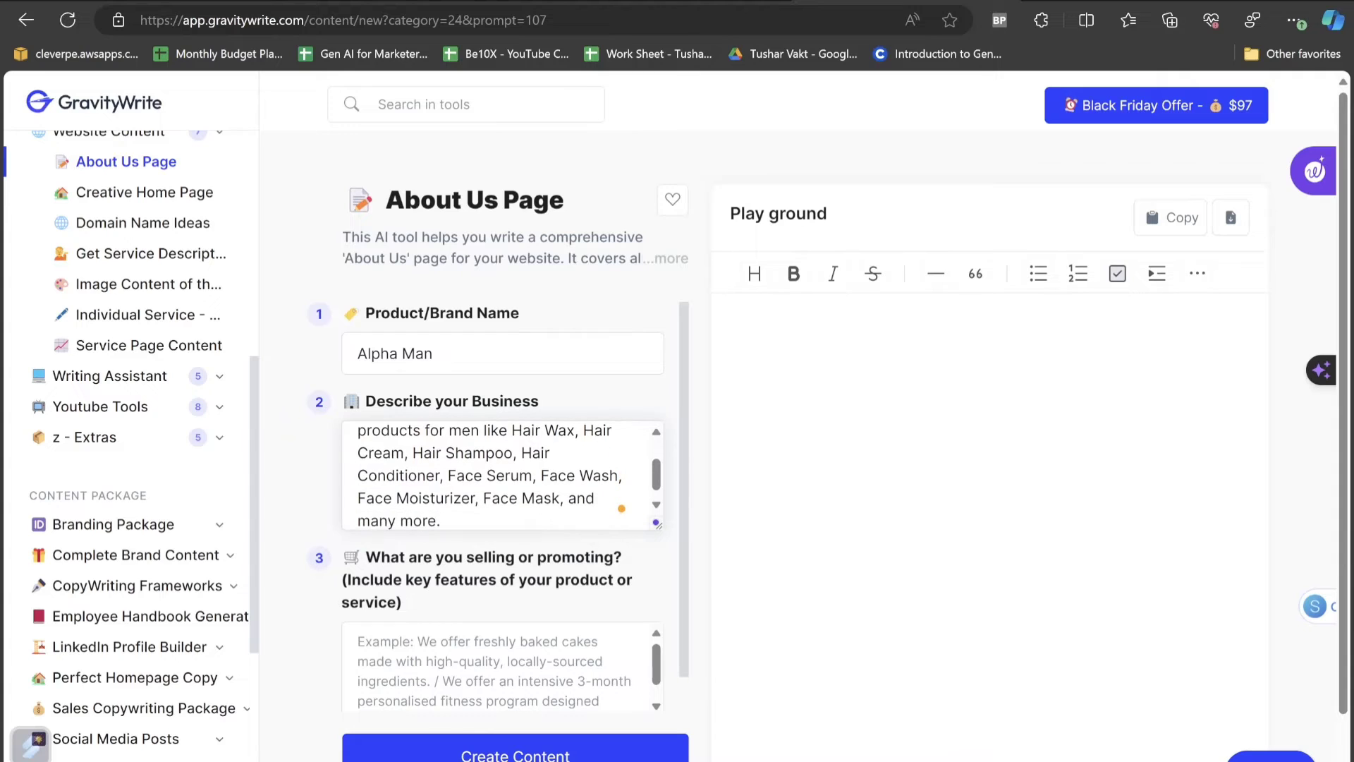
{"action": "scroll", "coordinate": [493, 472], "scroll_direction": "down", "scroll_amount": 3}
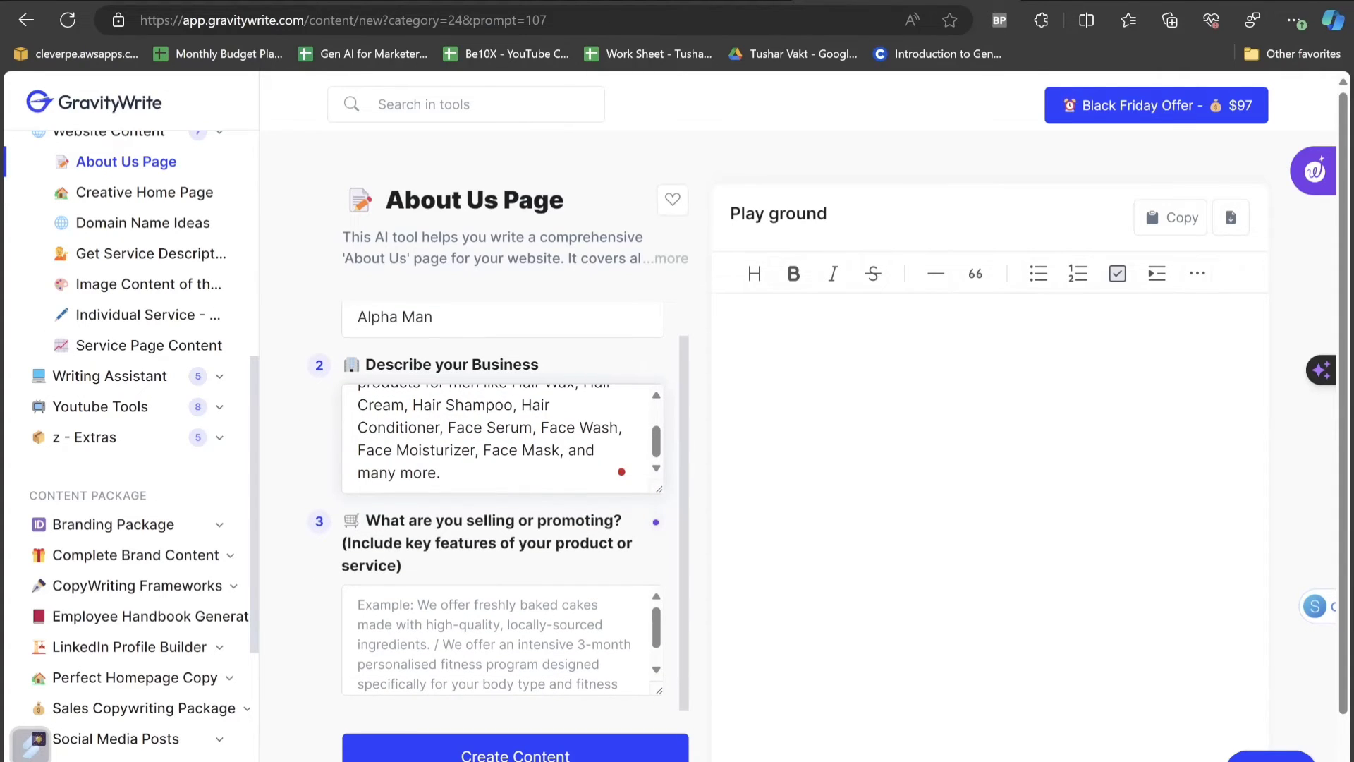
{"action": "scroll", "coordinate": [493, 423], "scroll_direction": "down", "scroll_amount": 2}
{"action": "type", "text": "We offer premium products for all the alpha's out there and at a mid-range cost. The USP is the experience of using it and being used to it."}
{"action": "left_click", "coordinate": [616, 534]}
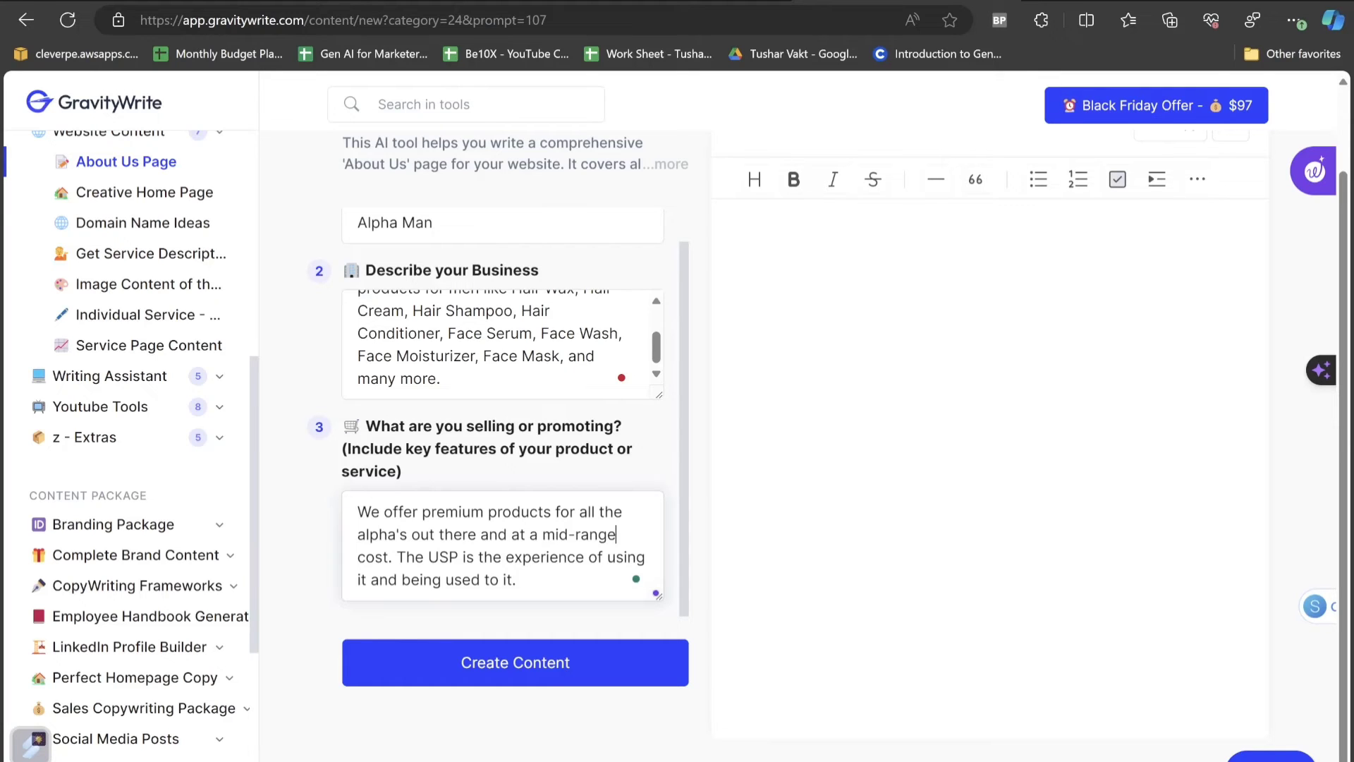
{"action": "left_click", "coordinate": [544, 660]}
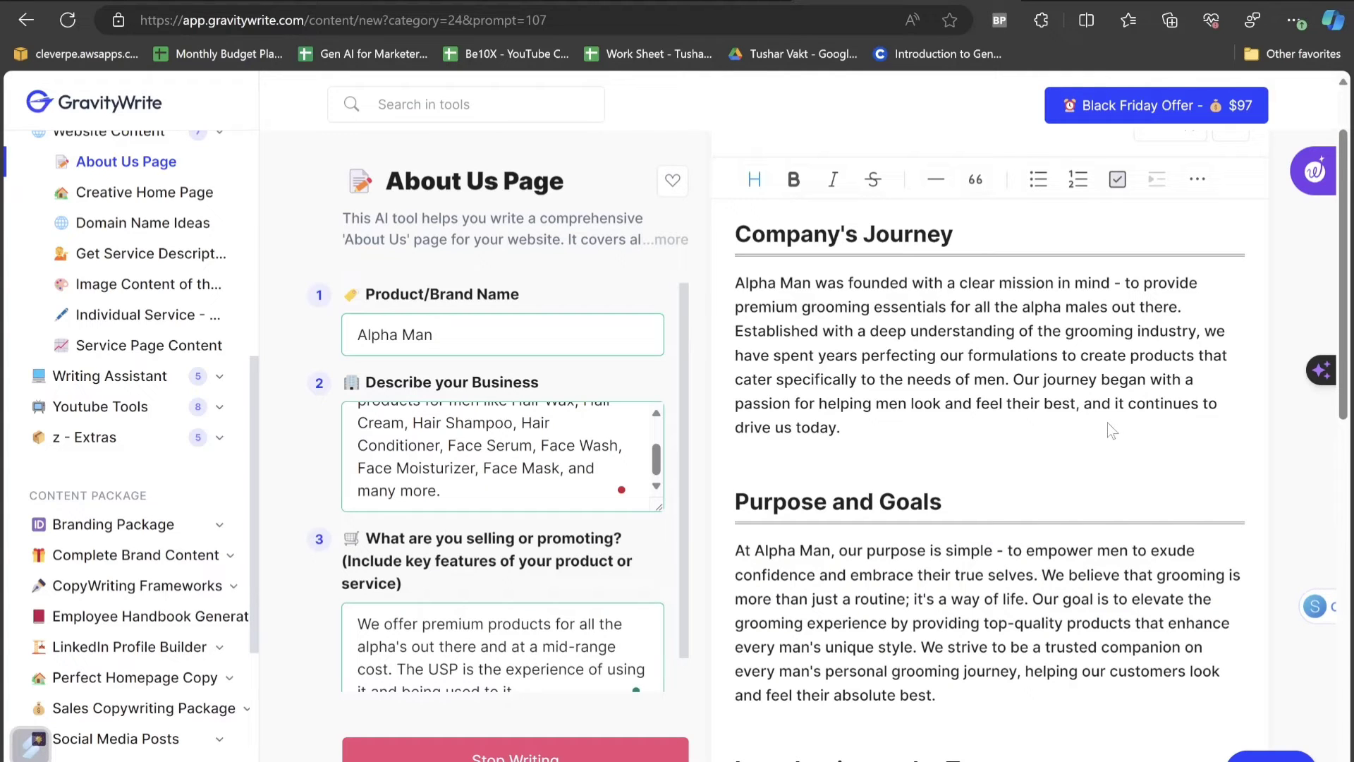
- Highlight the Company's Journey heading and opening paragraph of the About Us page
{"action": "left_click_drag", "start_coordinate": [737, 240], "coordinate": [953, 237]}
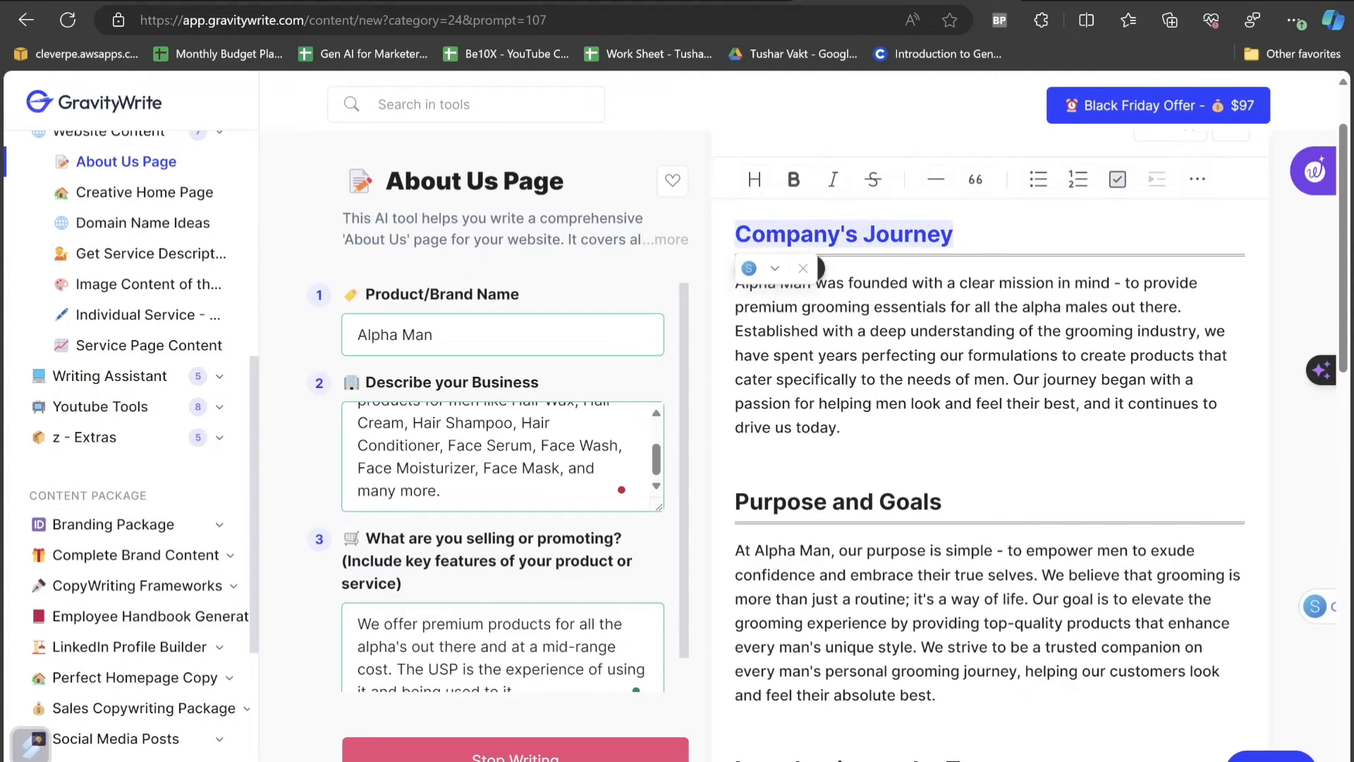
{"action": "left_click_drag", "start_coordinate": [745, 283], "coordinate": [1032, 283]}
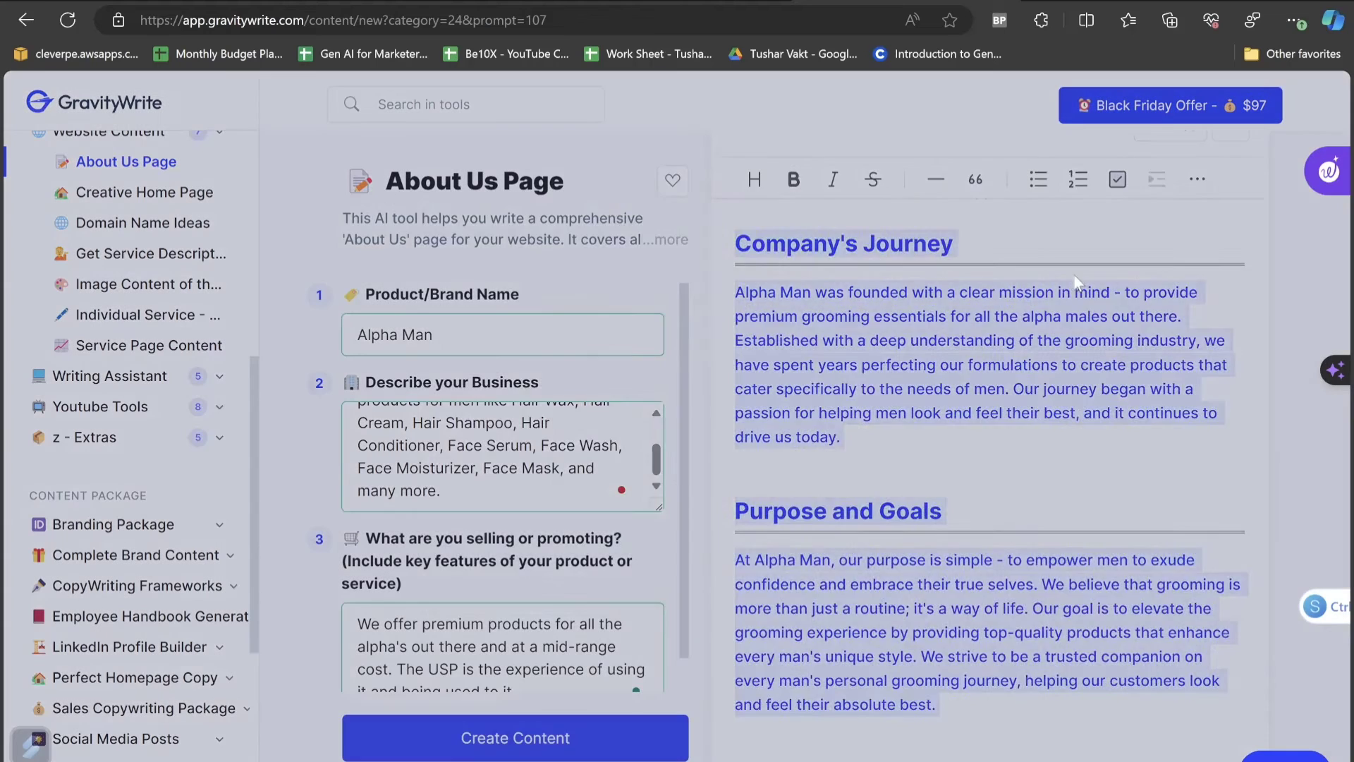
{"action": "key", "text": "Escape"}
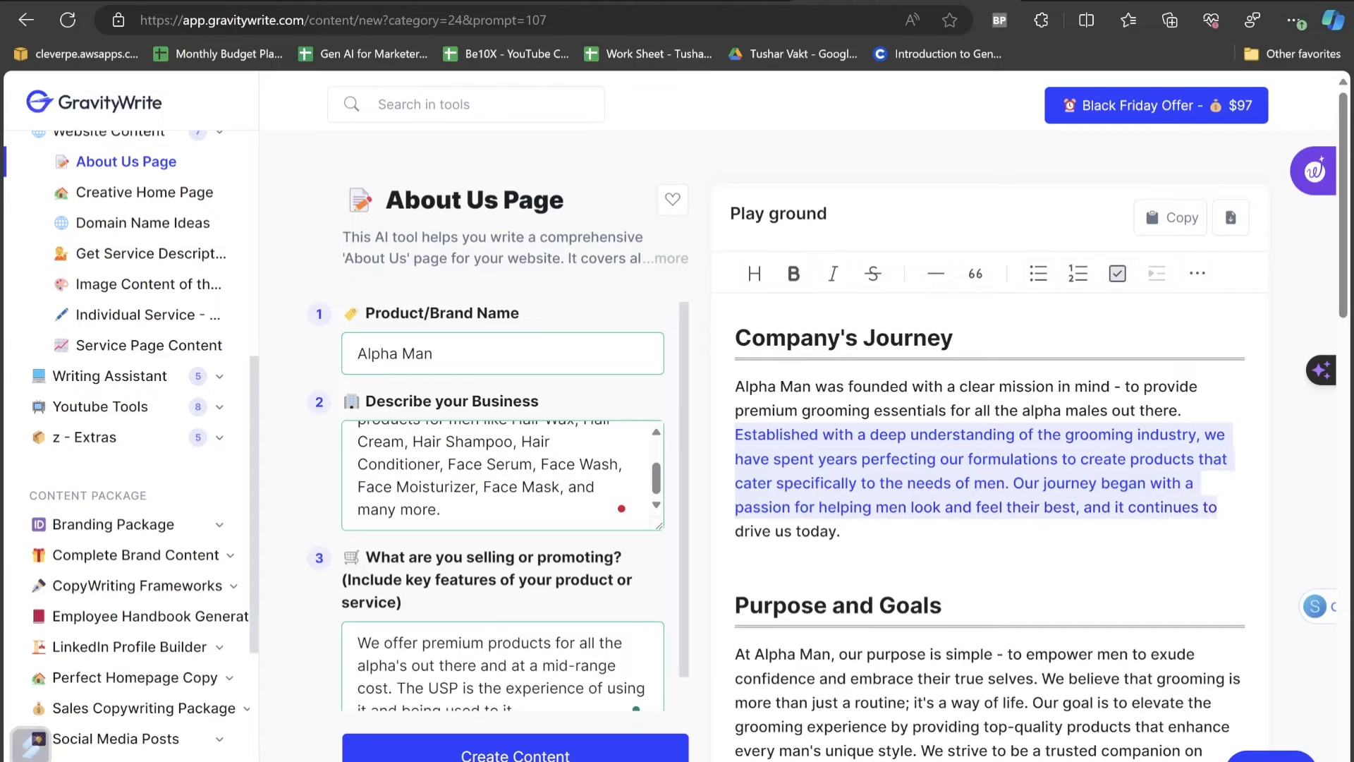
{"action": "scroll", "coordinate": [987, 458], "scroll_direction": "down", "scroll_amount": 5}
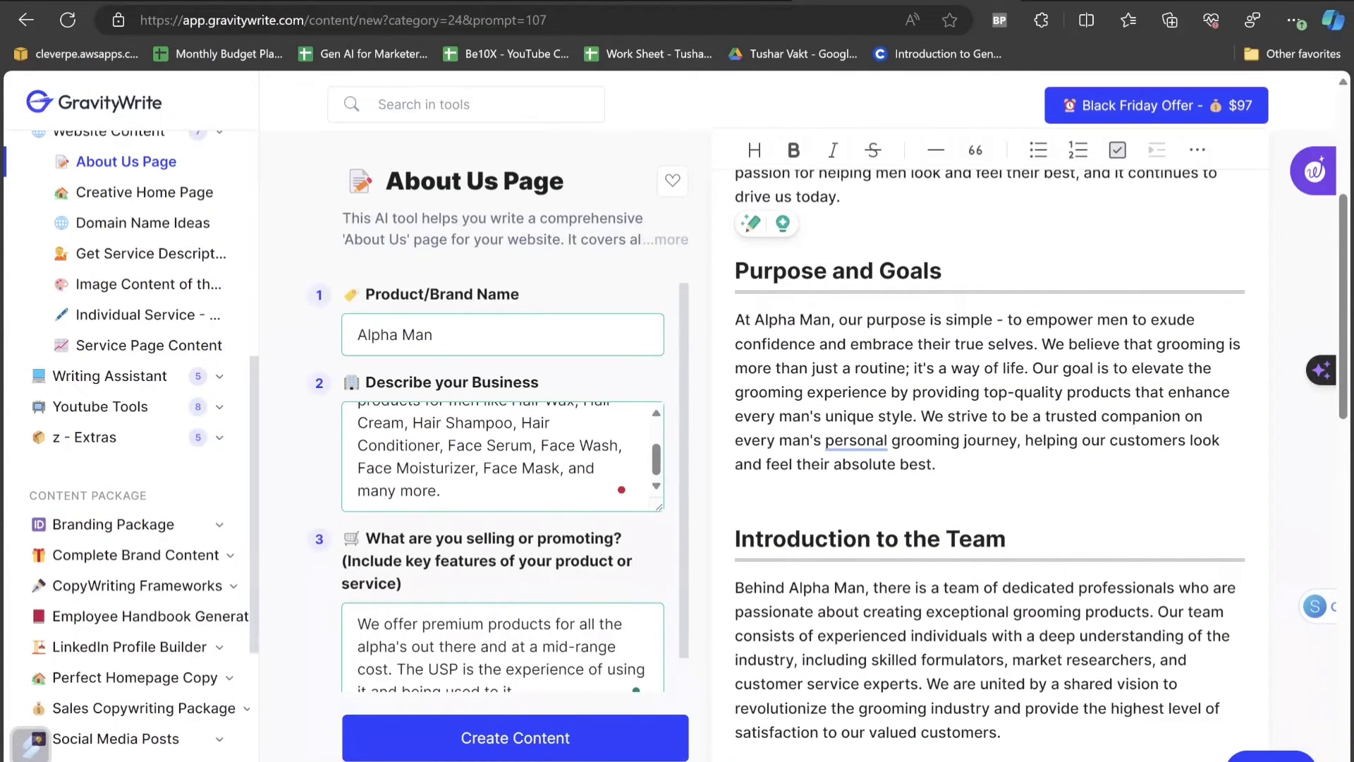
- Review the Purpose and Goals and Introduction to the Team sections
{"action": "left_click", "coordinate": [770, 344]}
{"action": "left_click_drag", "start_coordinate": [768, 320], "coordinate": [914, 343]}
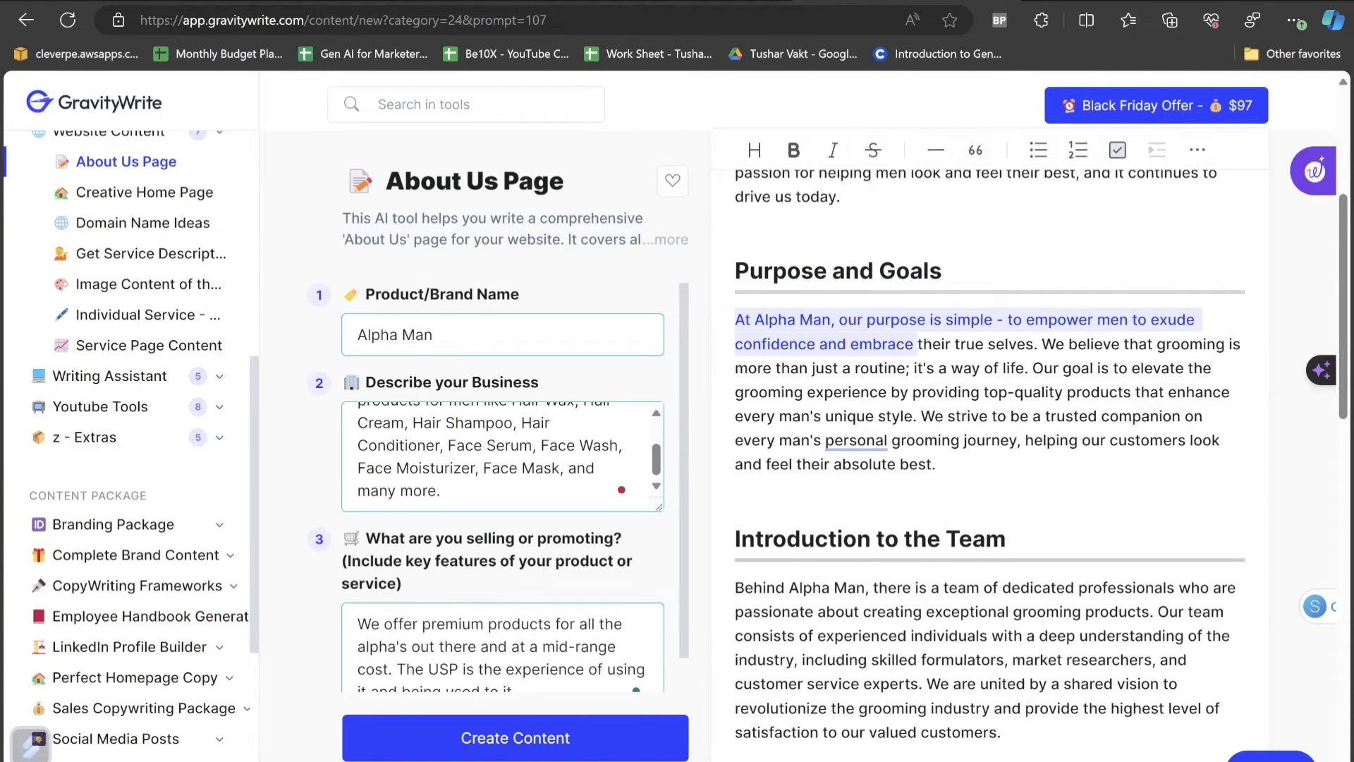
{"action": "left_click_drag", "start_coordinate": [1026, 343], "coordinate": [1026, 344]}
{"action": "left_click", "coordinate": [1006, 538]}
{"action": "scroll", "coordinate": [1007, 538], "scroll_direction": "down", "scroll_amount": 2}
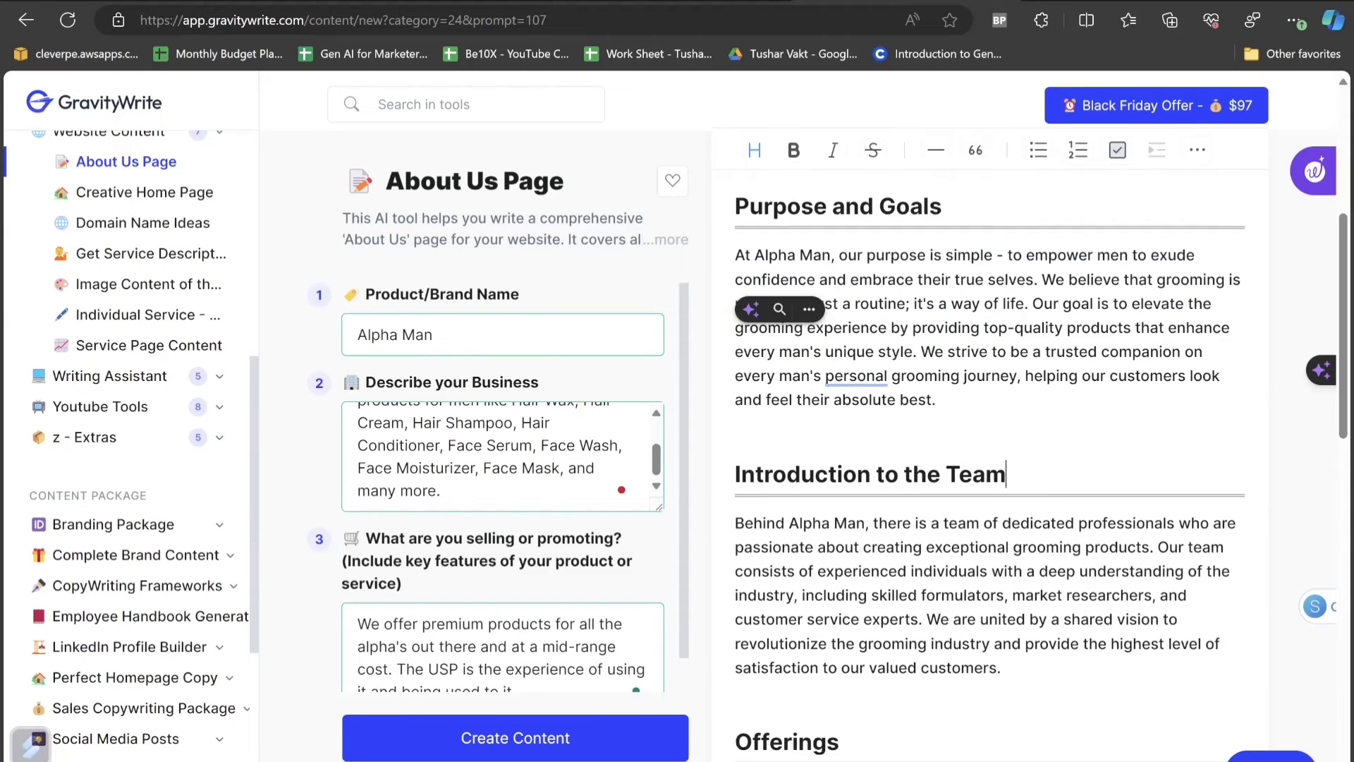
{"action": "left_click_drag", "start_coordinate": [1006, 426], "coordinate": [735, 427]}
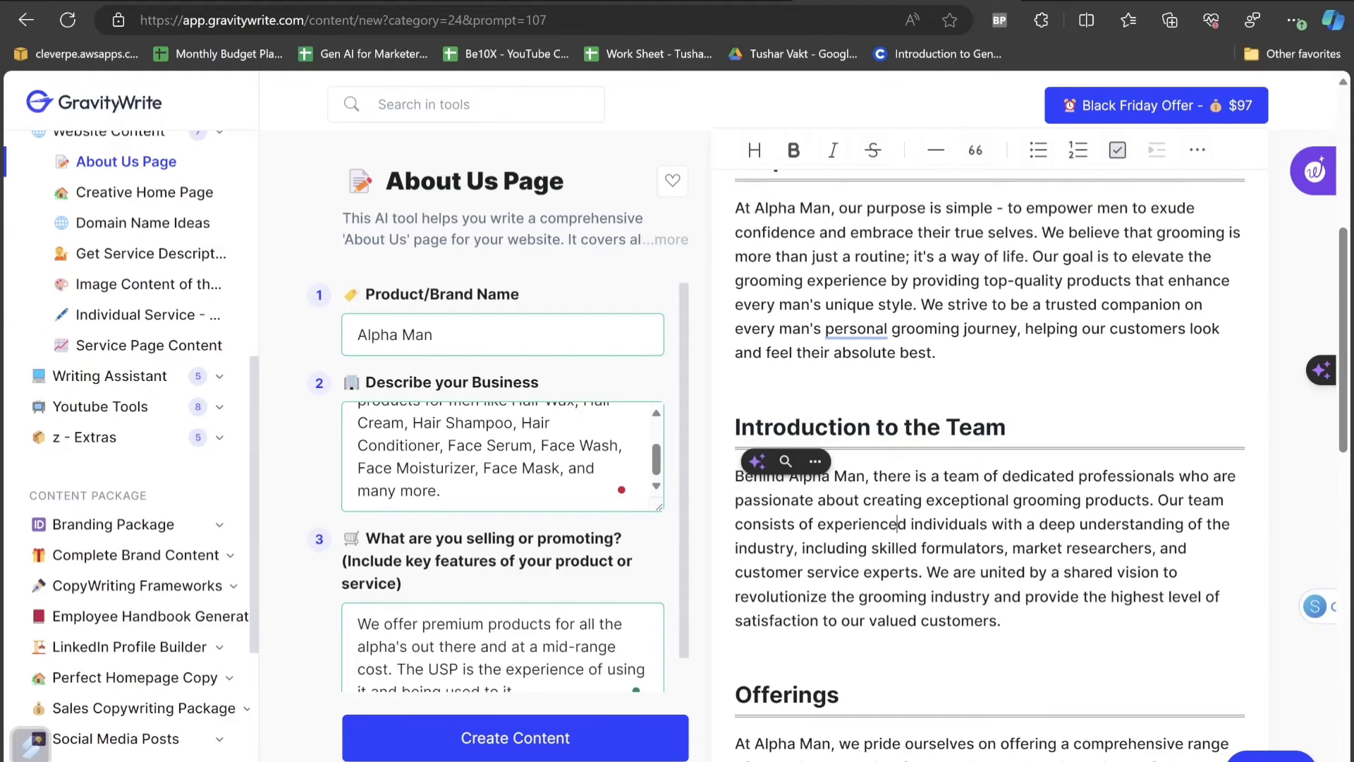
{"action": "left_click_drag", "start_coordinate": [736, 476], "coordinate": [1000, 620]}
{"action": "left_click", "coordinate": [1009, 548]}
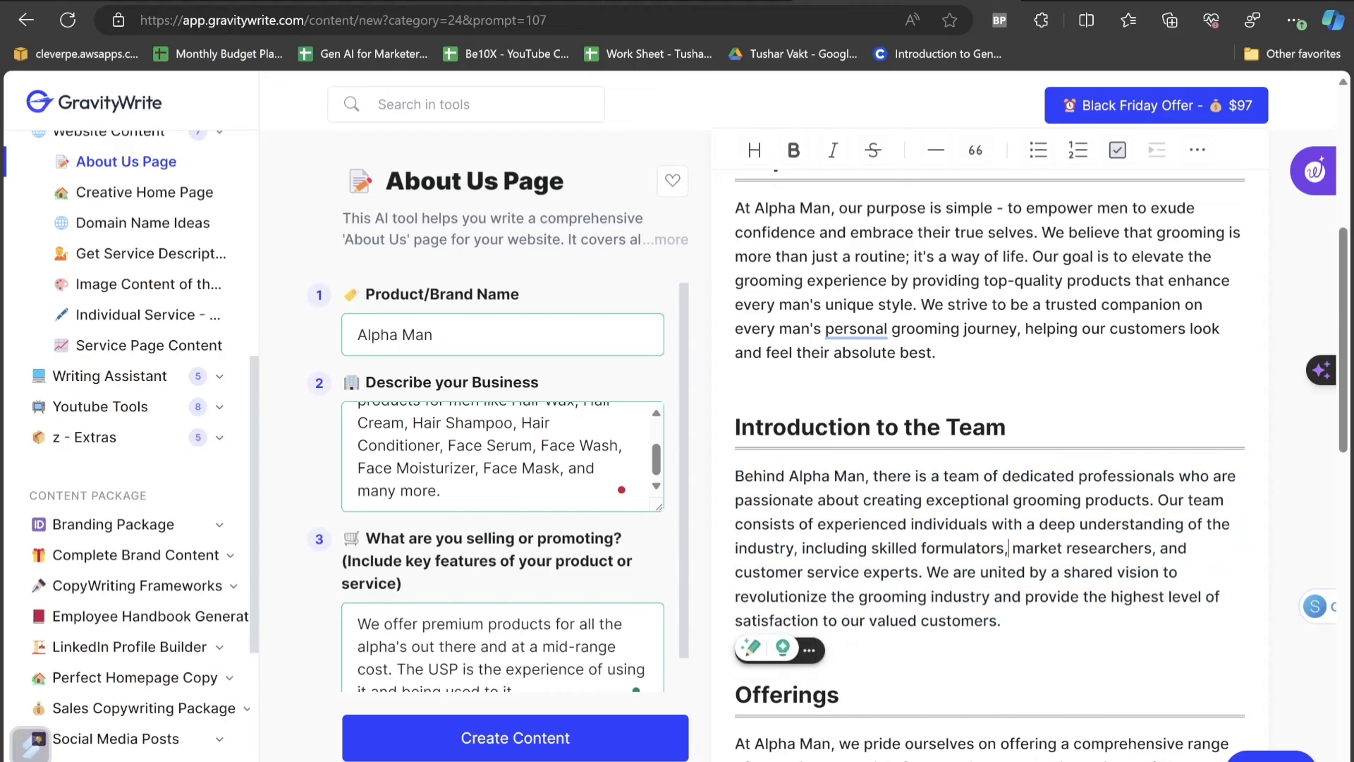
{"action": "scroll", "coordinate": [987, 458], "scroll_direction": "down", "scroll_amount": 5}
{"action": "left_click_drag", "start_coordinate": [839, 409], "coordinate": [930, 505]}
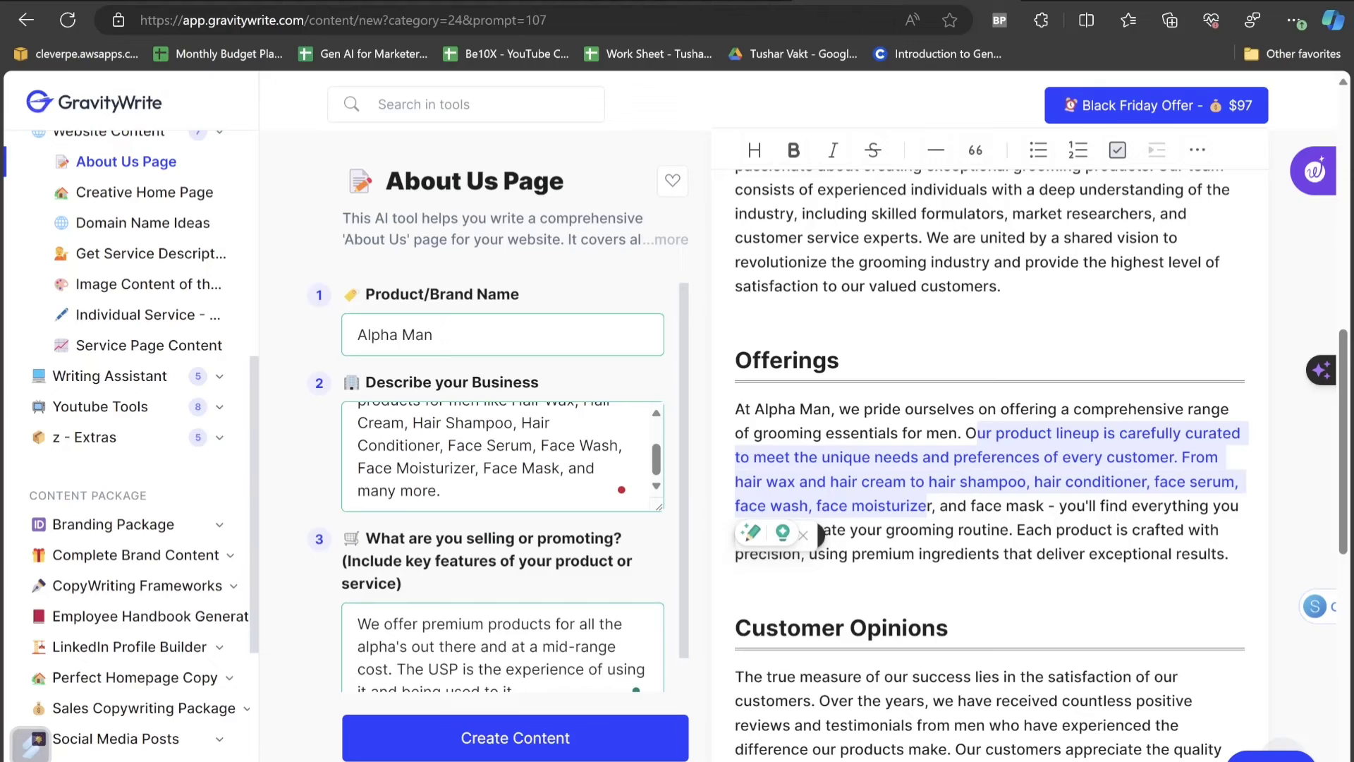
{"action": "left_click_drag", "start_coordinate": [1059, 505], "coordinate": [1054, 553]}
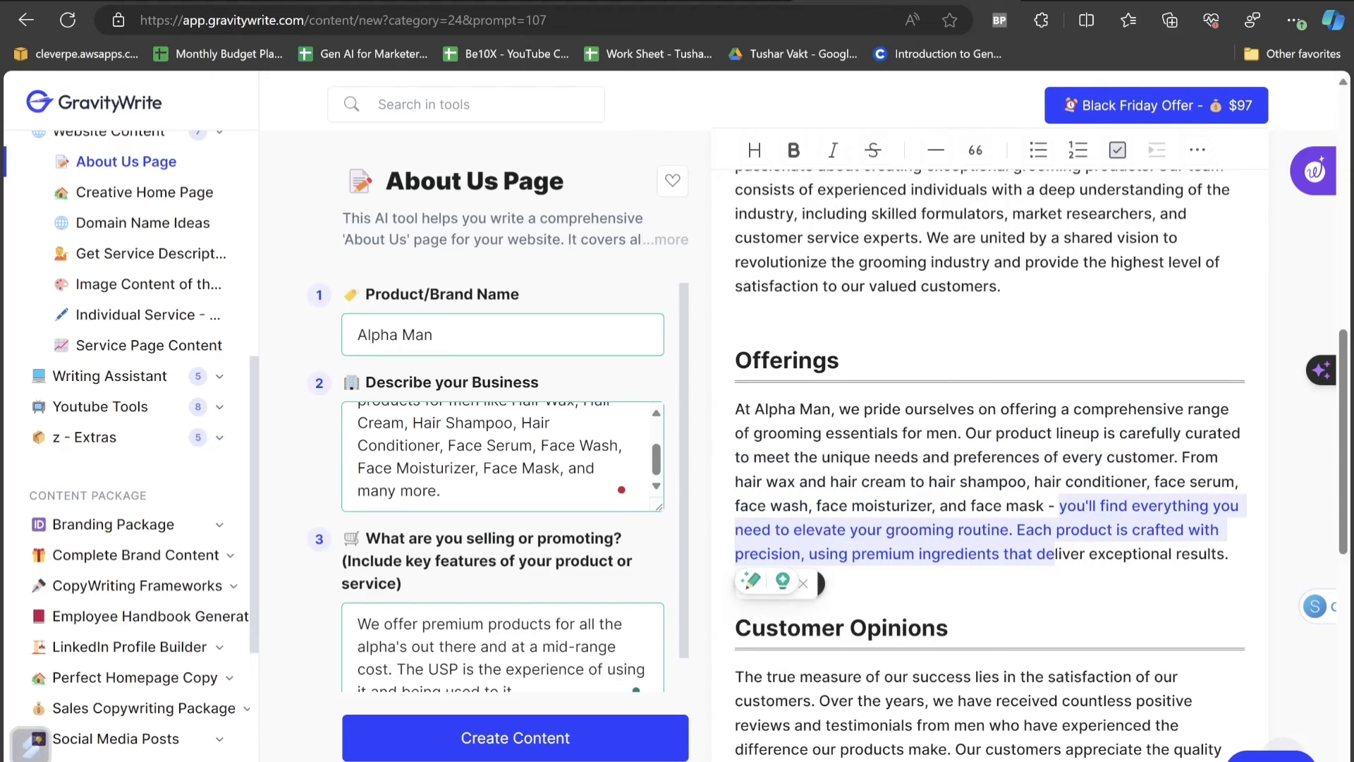
{"action": "left_click", "coordinate": [793, 530]}
{"action": "left_click_drag", "start_coordinate": [849, 530], "coordinate": [981, 529]}
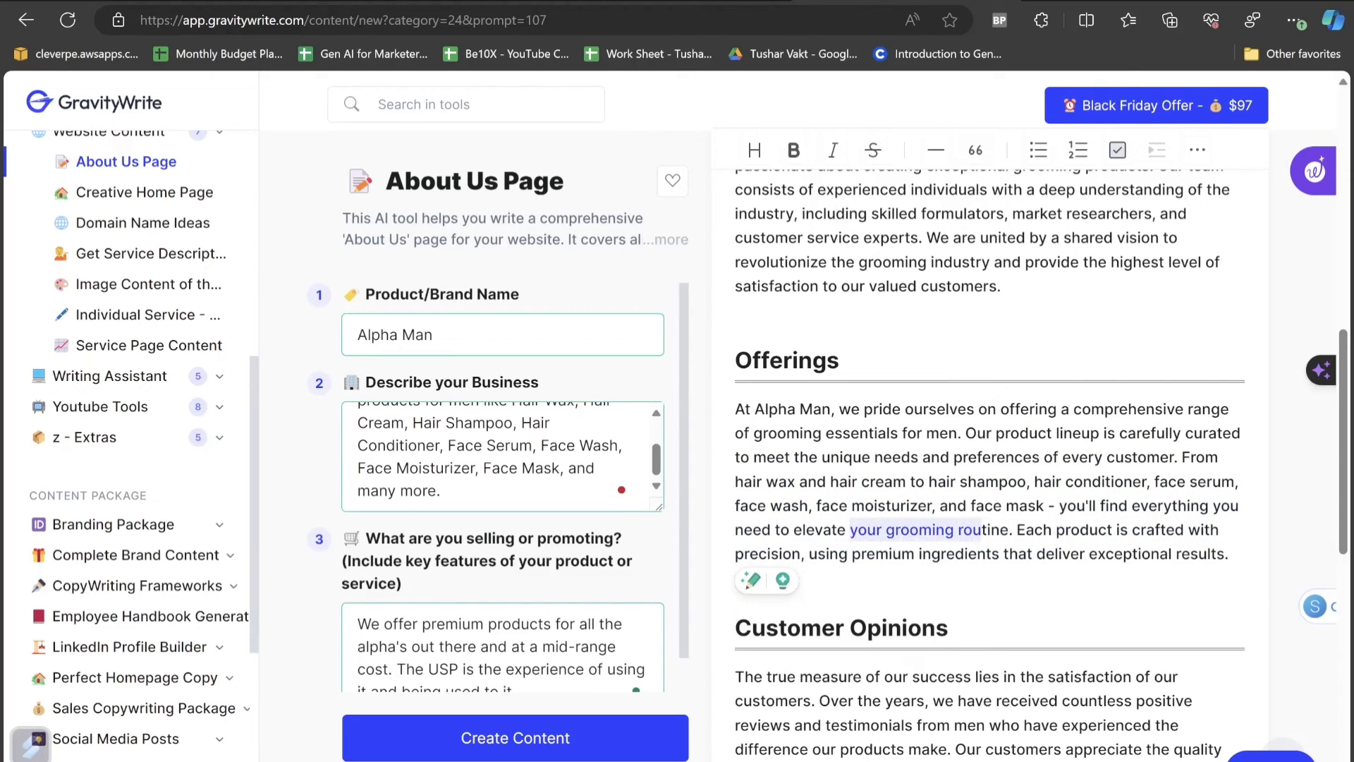
{"action": "scroll", "coordinate": [988, 458], "scroll_direction": "down", "scroll_amount": 2}
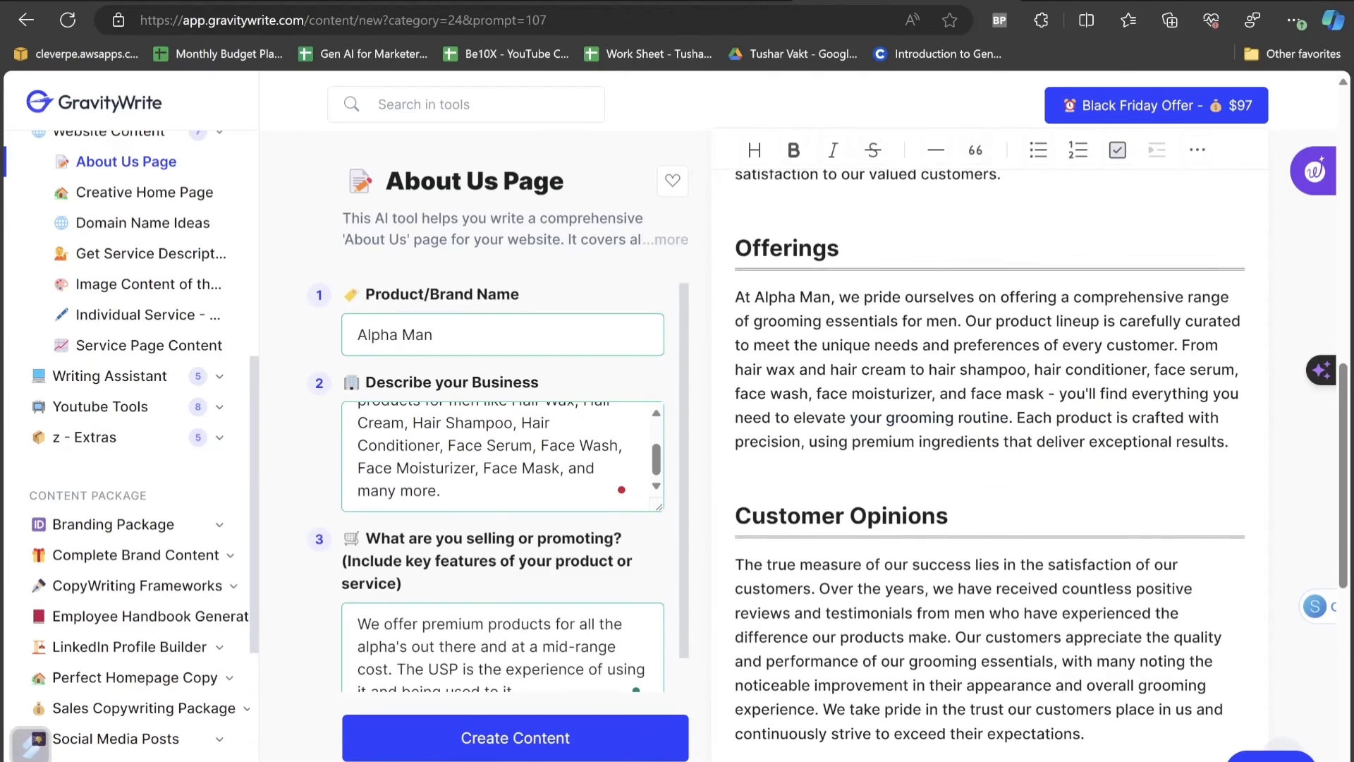
{"action": "scroll", "coordinate": [987, 458], "scroll_direction": "down", "scroll_amount": 3}
{"action": "scroll", "coordinate": [987, 458], "scroll_direction": "down", "scroll_amount": 5}
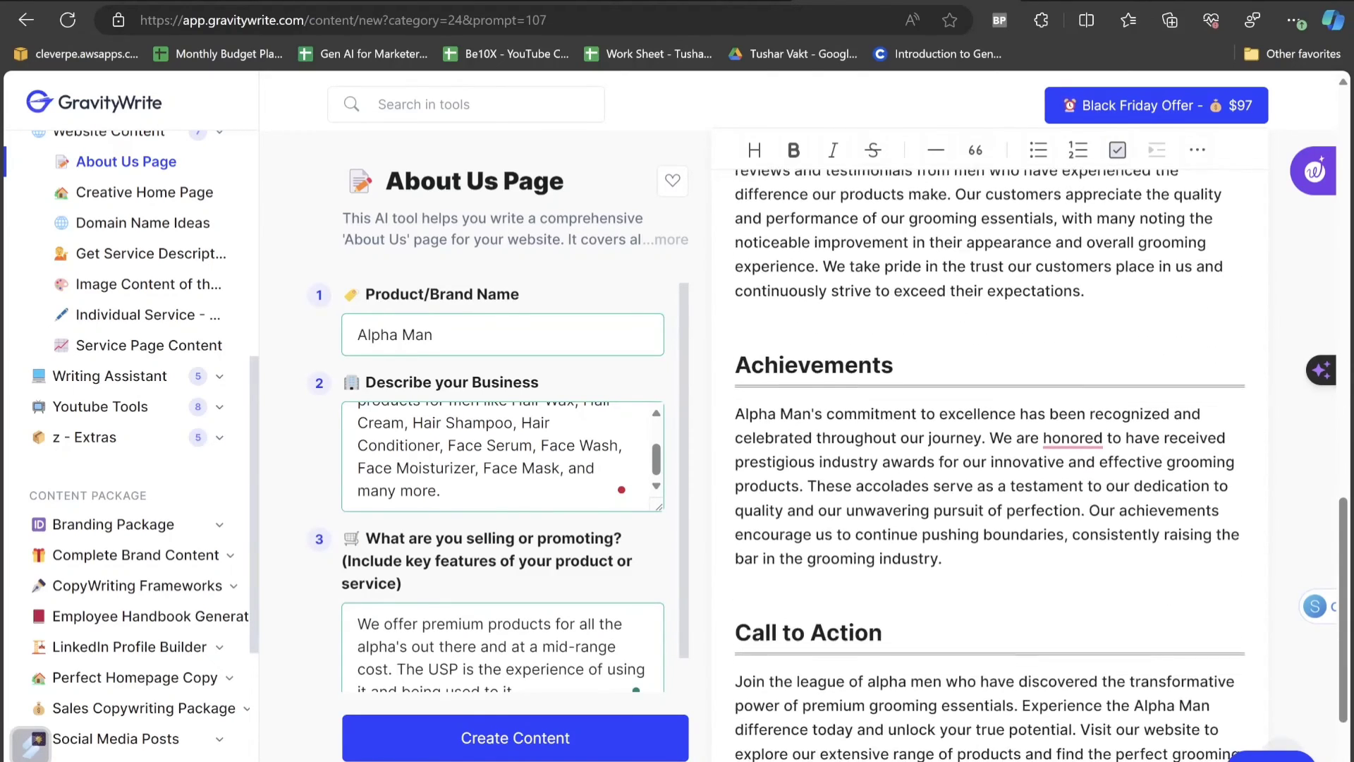
{"action": "scroll", "coordinate": [987, 458], "scroll_direction": "up", "scroll_amount": 10}
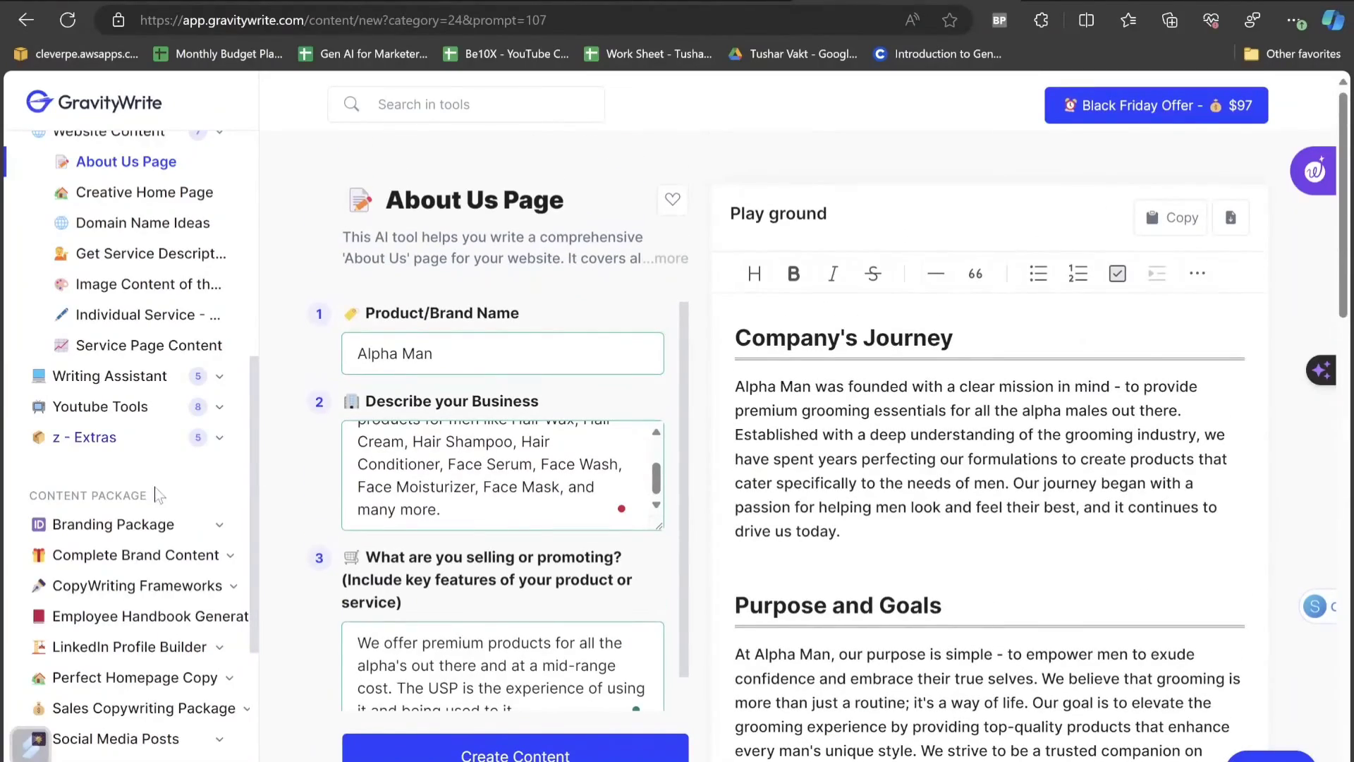
{"action": "scroll", "coordinate": [156, 492], "scroll_direction": "up", "scroll_amount": 10}
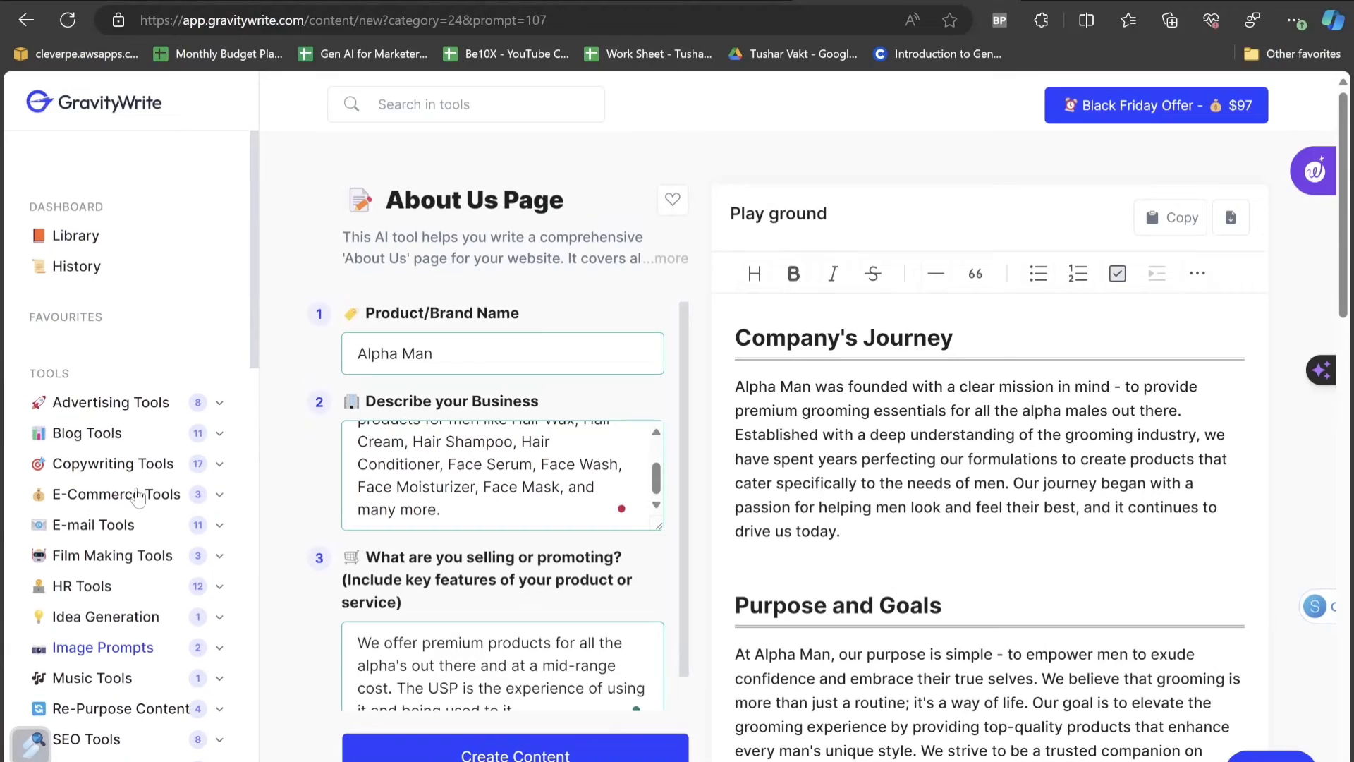
- In Ad Copy, enter product 'Alpha Man Eau Da Parfum' with a long-lasting businessman perfume description, showing More Settings
{"action": "left_click", "coordinate": [212, 404]}
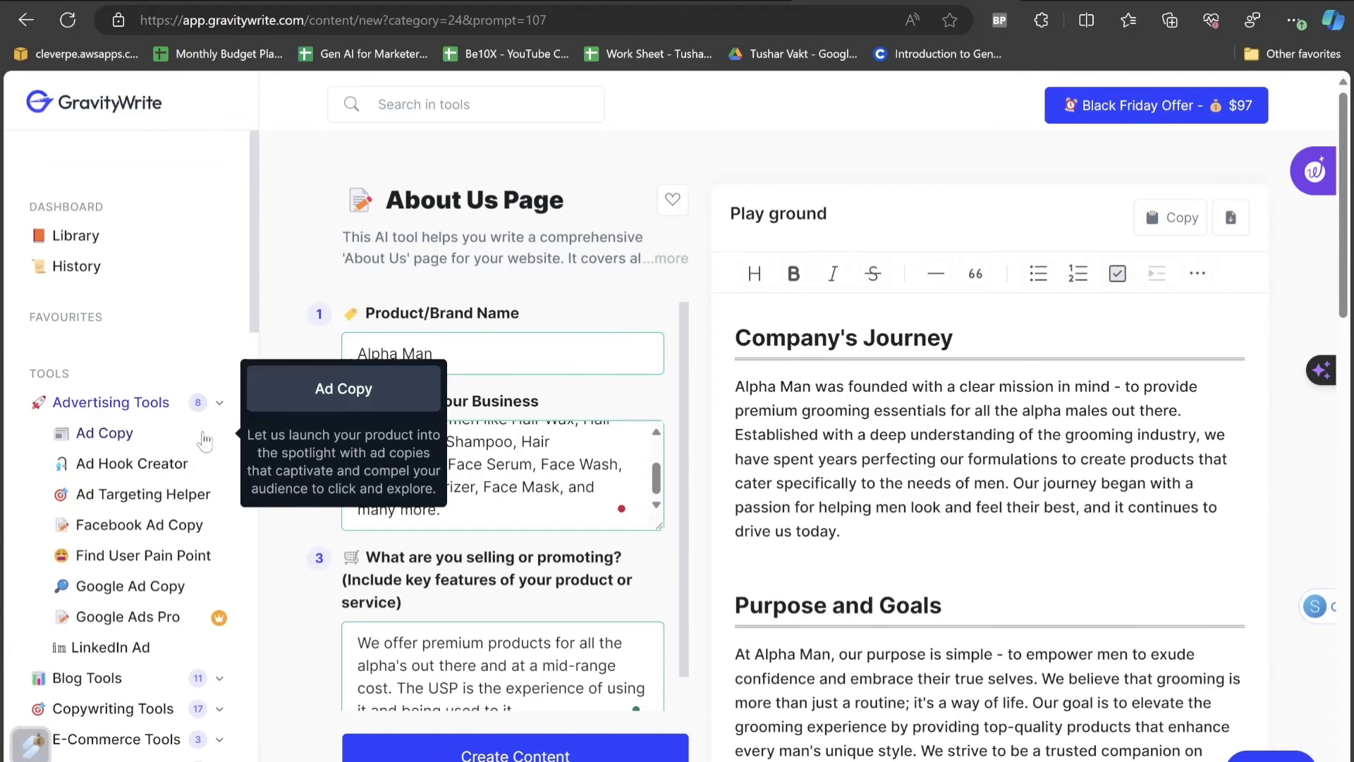
{"action": "left_click", "coordinate": [106, 434]}
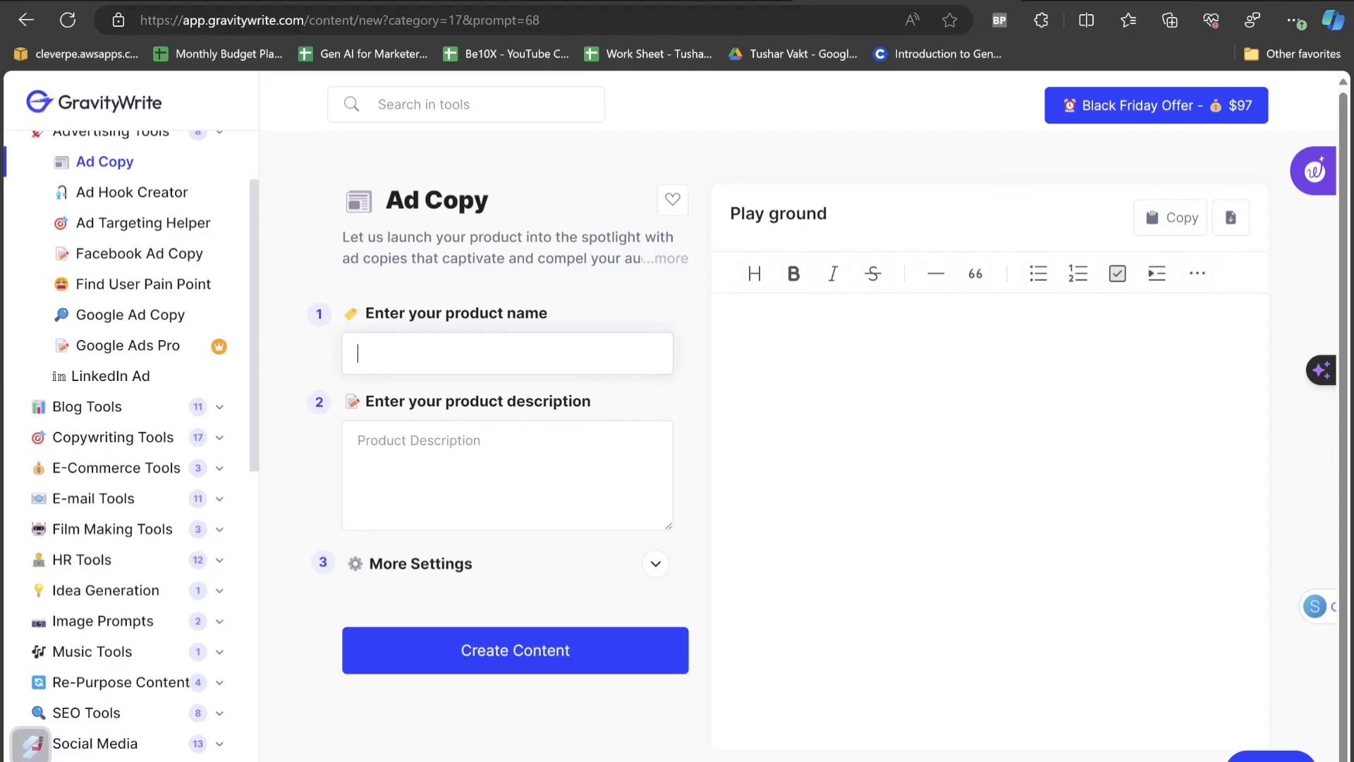
{"action": "type", "text": "Alpha Man Eau Da Parfum"}
{"action": "key", "text": "Tab"}
{"action": "type", "text": "Long lasting perfume especially made for businessman for long time smell and alpha personality"}
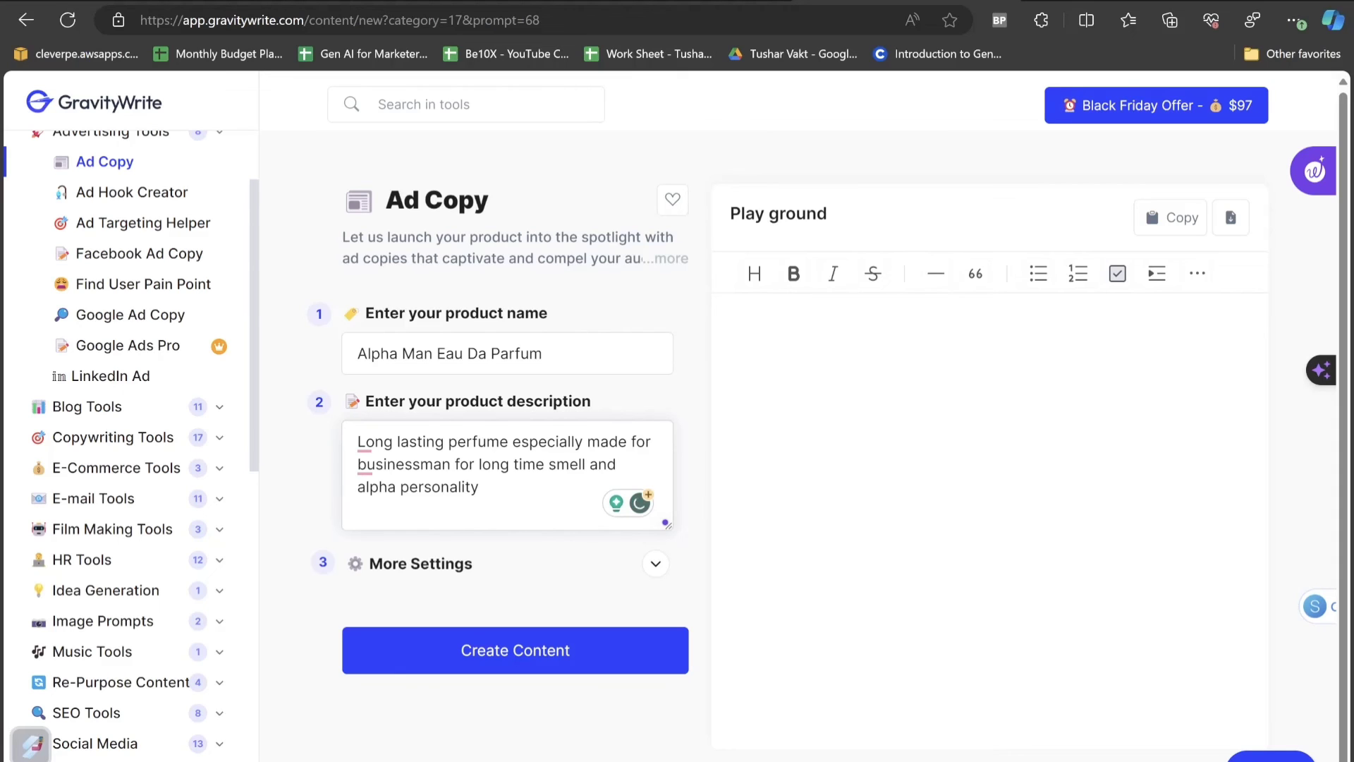
{"action": "left_click", "coordinate": [655, 562]}
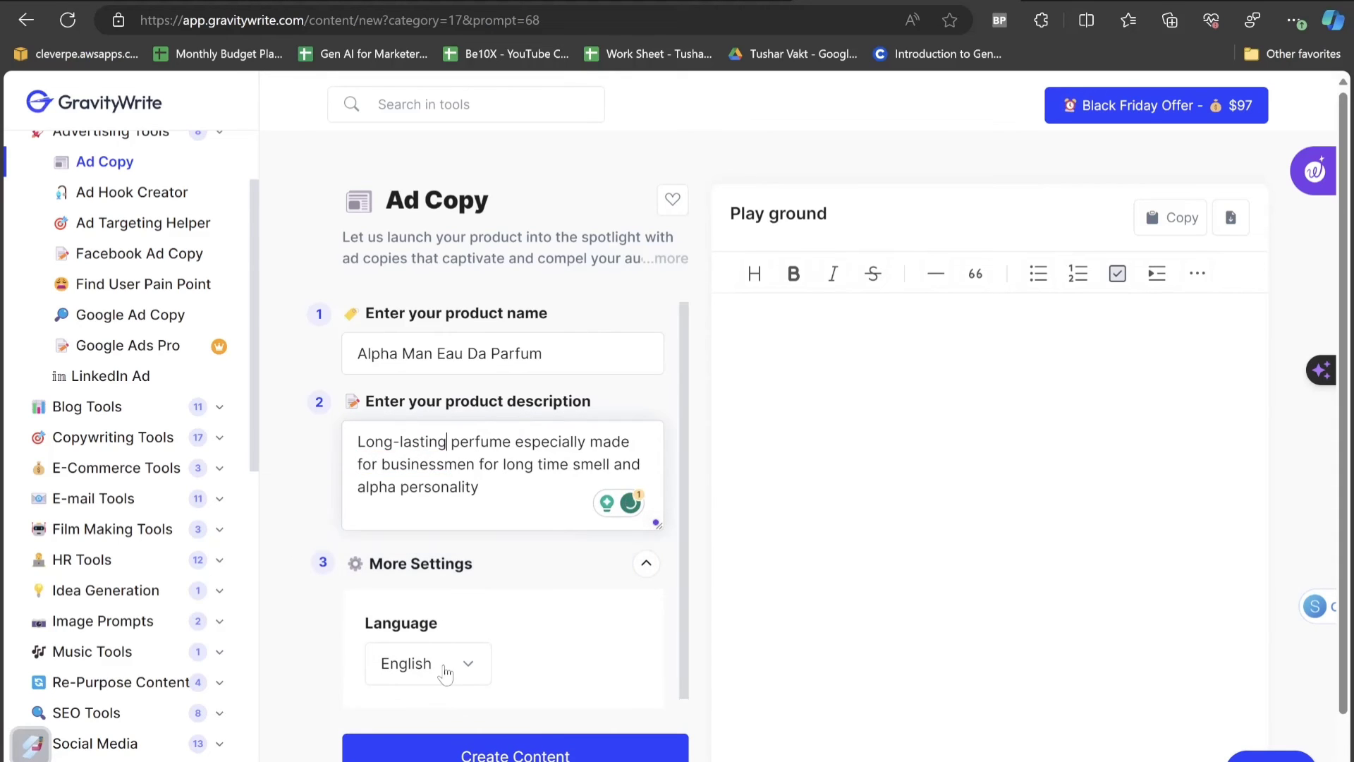
- Generate the Alpha Man Eau Da Parfum ad copies and highlight tagline 10
{"action": "left_click", "coordinate": [557, 754]}
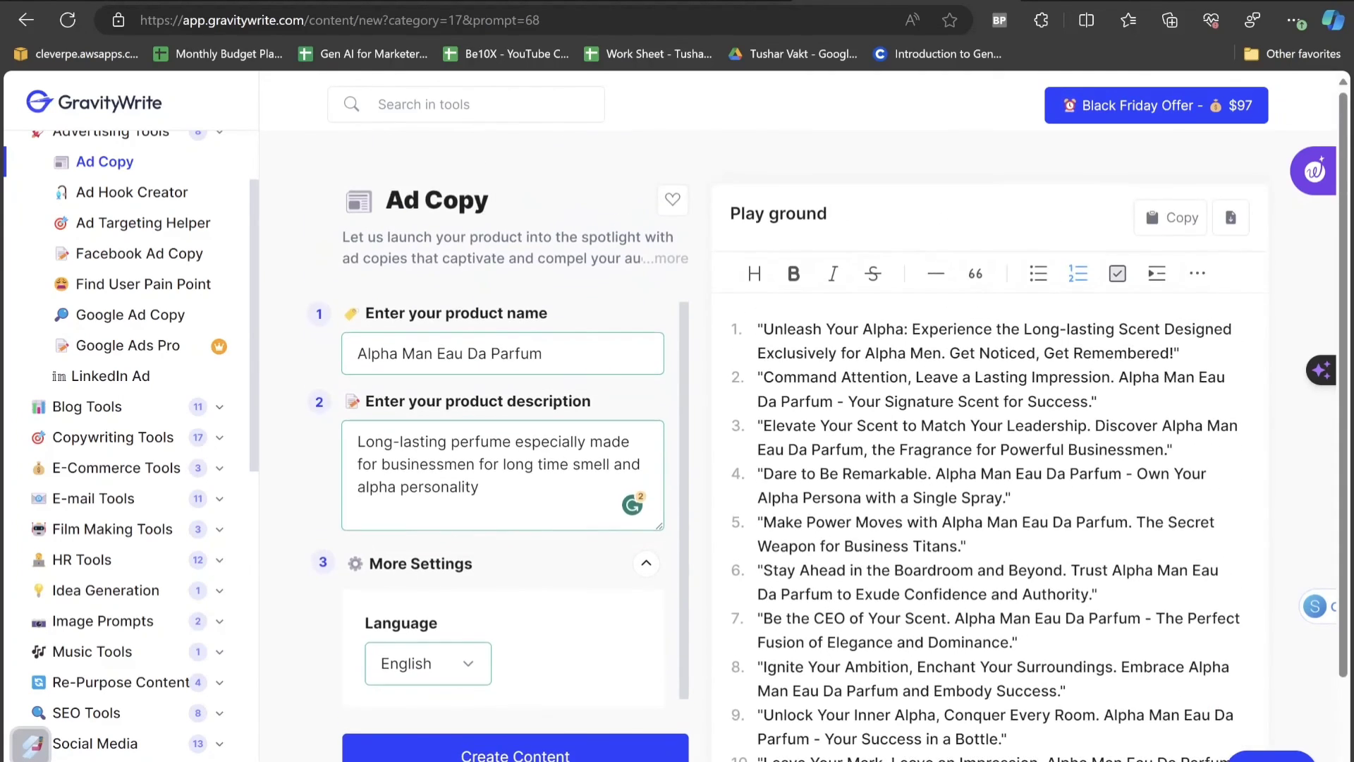
{"action": "scroll", "coordinate": [987, 458], "scroll_direction": "down", "scroll_amount": 2}
{"action": "left_click_drag", "start_coordinate": [763, 616], "coordinate": [1232, 615]}
{"action": "left_click_drag", "start_coordinate": [777, 640], "coordinate": [1123, 640]}
- Highlight the Ignite Your Ambition, Dare to Be Remarkable and Command Attention taglines, then clear the selection
{"action": "left_click_drag", "start_coordinate": [764, 520], "coordinate": [1068, 543]}
{"action": "scroll", "coordinate": [942, 593], "scroll_direction": "up", "scroll_amount": 2}
{"action": "left_click_drag", "start_coordinate": [764, 473], "coordinate": [918, 473]}
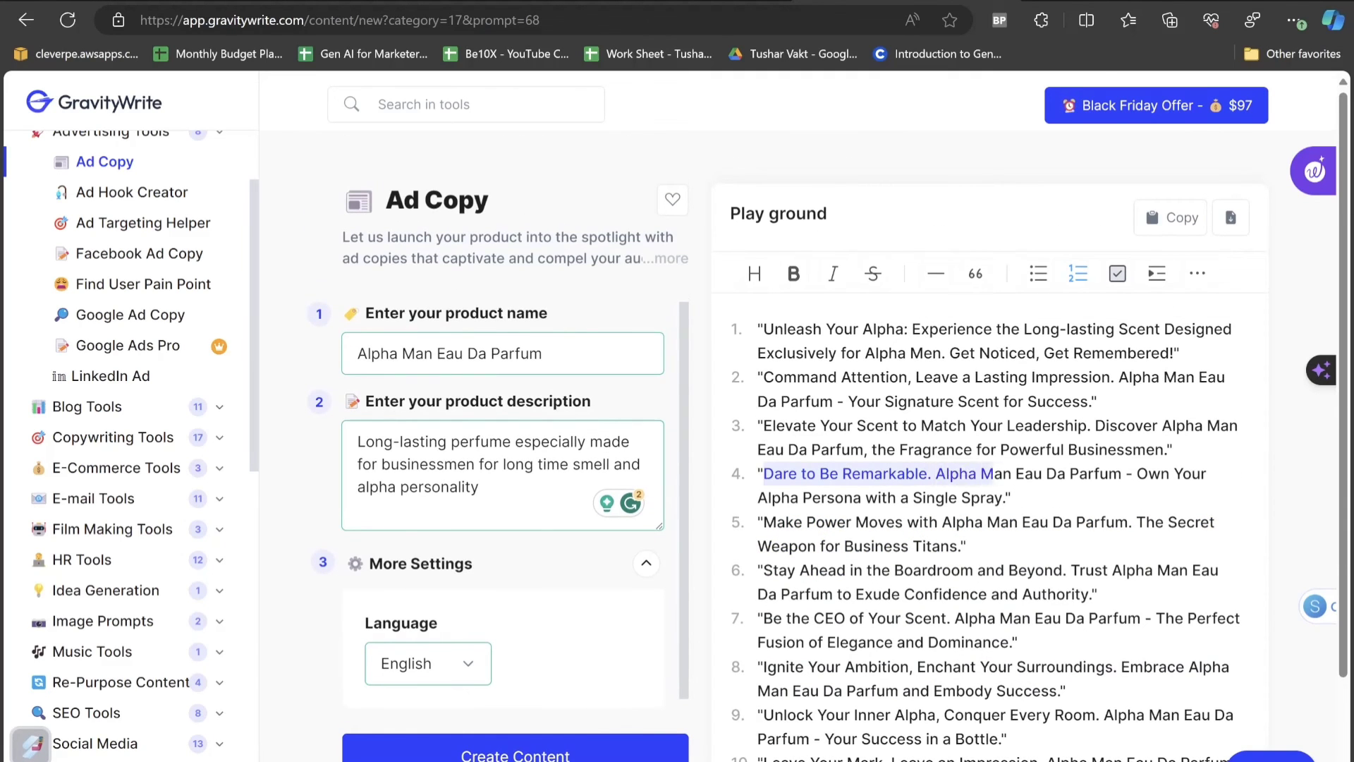
{"action": "left_click_drag", "start_coordinate": [1011, 473], "coordinate": [925, 497]}
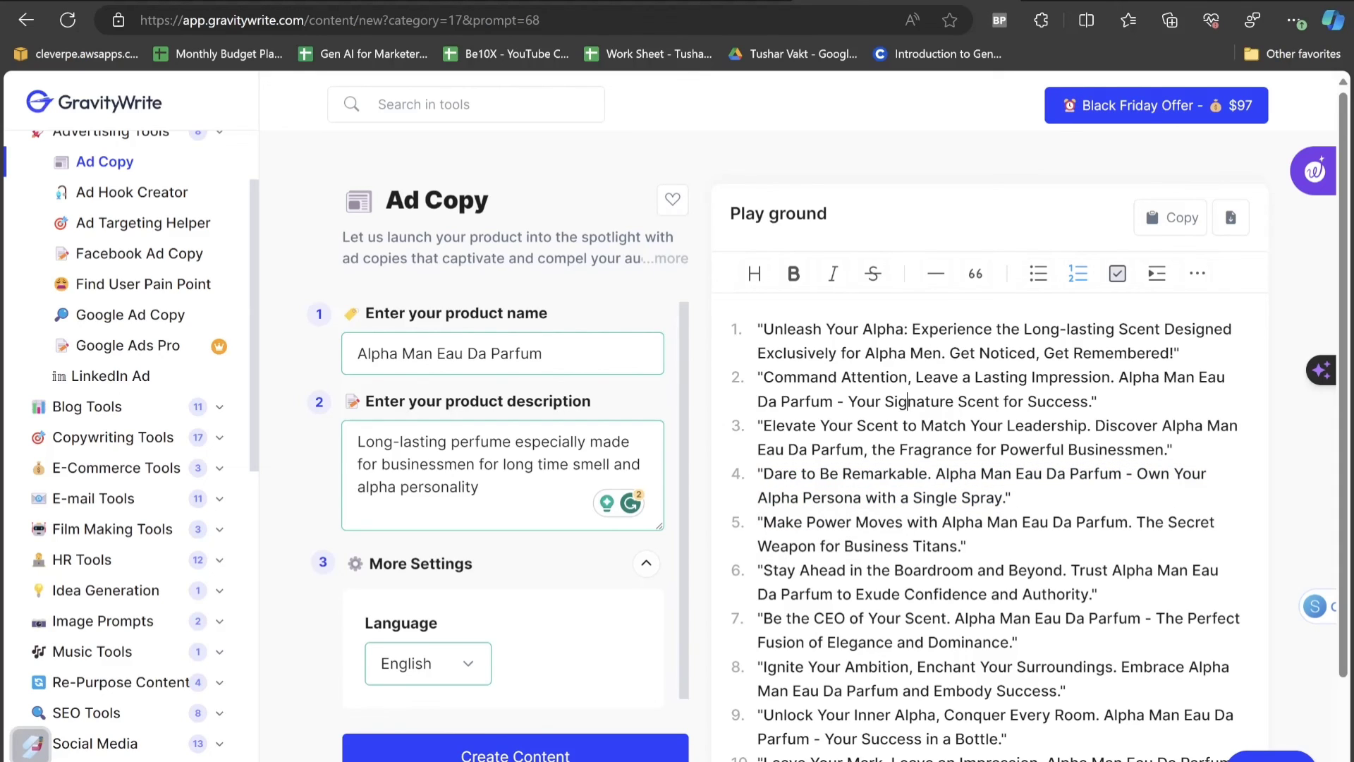
{"action": "left_click_drag", "start_coordinate": [764, 376], "coordinate": [1118, 377]}
{"action": "left_click", "coordinate": [1117, 377]}
{"action": "scroll", "coordinate": [144, 390], "scroll_direction": "up", "scroll_amount": 4}
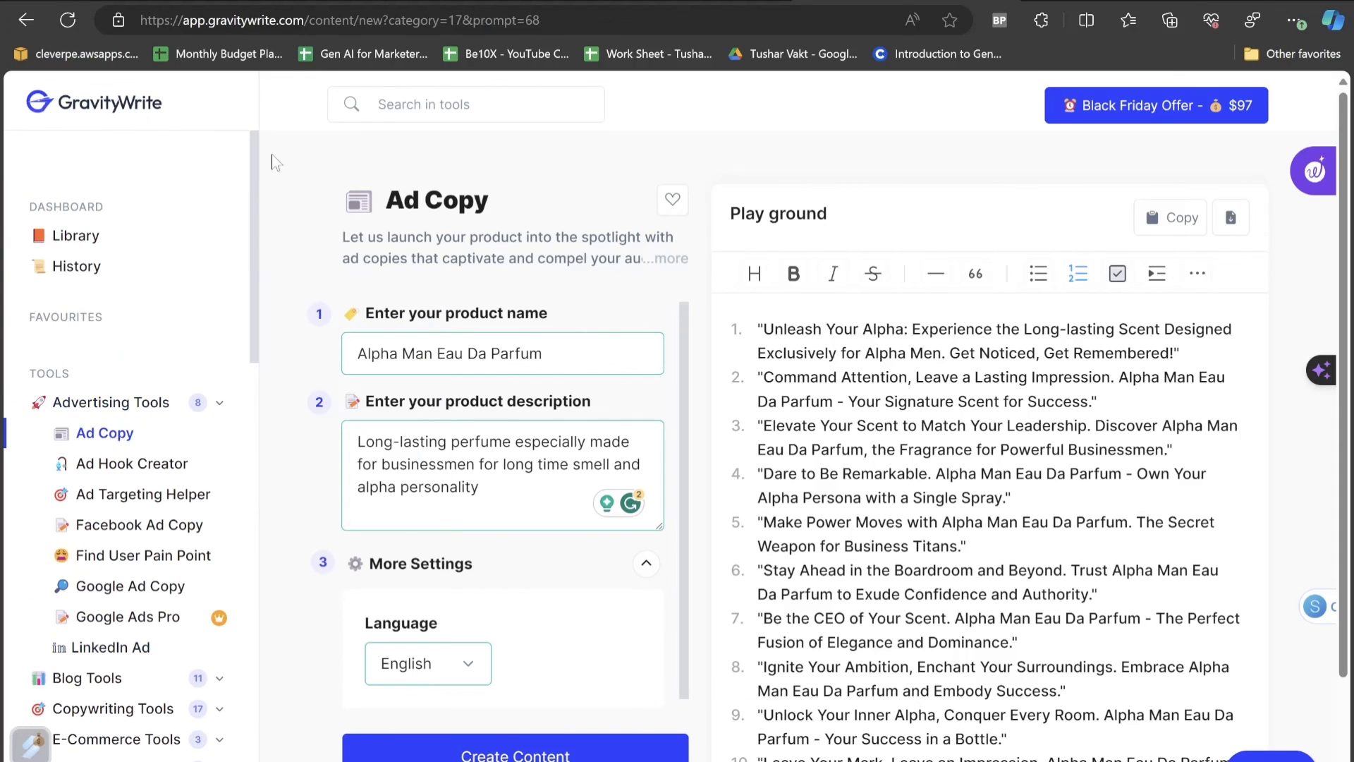
{"action": "scroll", "coordinate": [1008, 400], "scroll_direction": "down", "scroll_amount": 2}
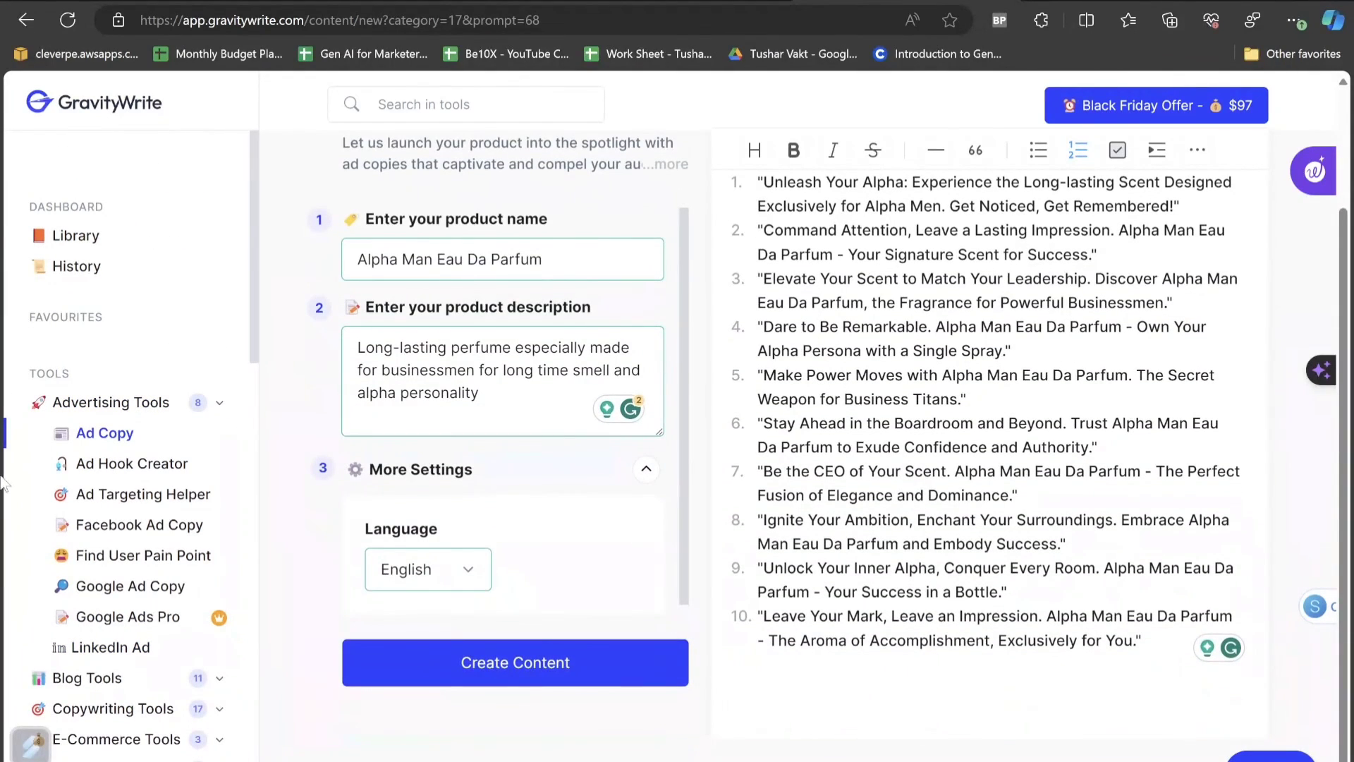
{"action": "scroll", "coordinate": [176, 493], "scroll_direction": "down", "scroll_amount": 3}
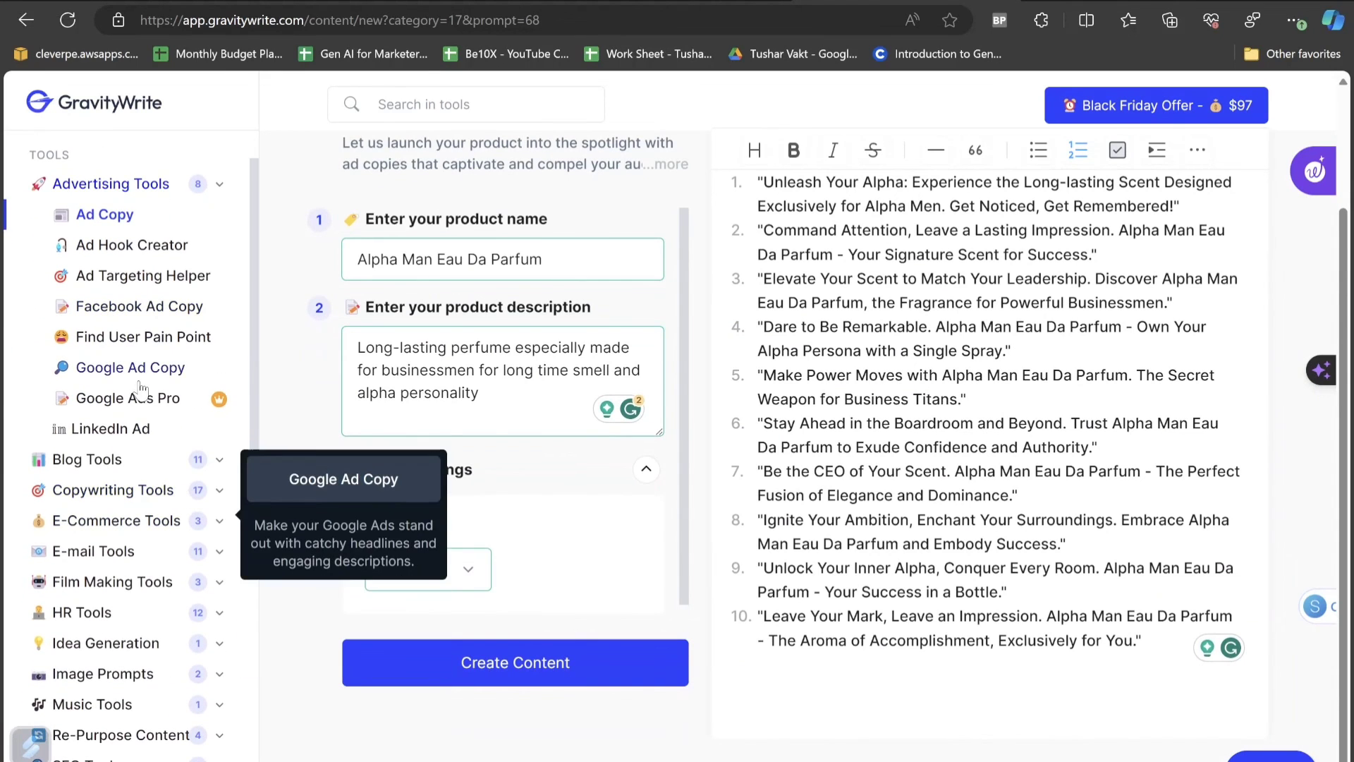
{"action": "scroll", "coordinate": [161, 393], "scroll_direction": "down", "scroll_amount": 3}
{"action": "scroll", "coordinate": [161, 393], "scroll_direction": "down", "scroll_amount": 2}
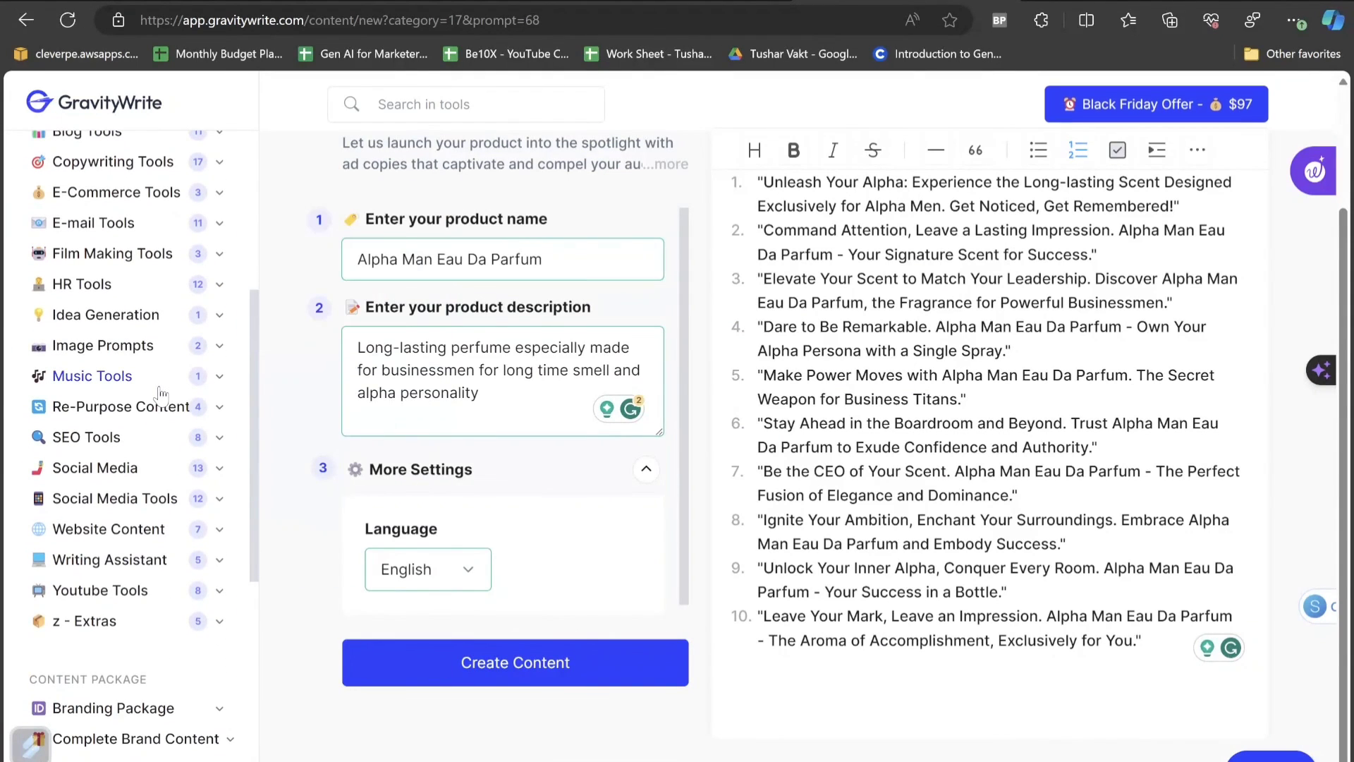
{"action": "scroll", "coordinate": [162, 397], "scroll_direction": "down", "scroll_amount": 6}
{"action": "scroll", "coordinate": [163, 458], "scroll_direction": "up", "scroll_amount": 12}
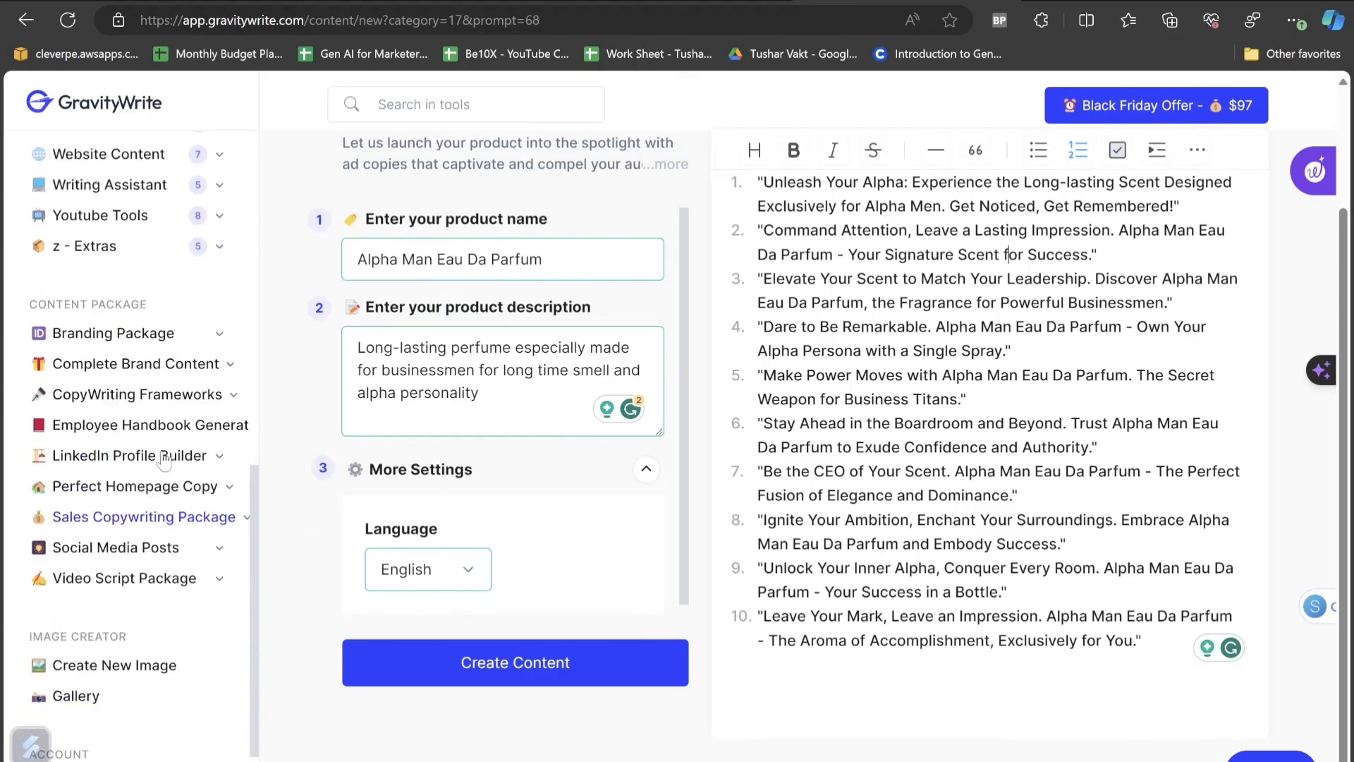
{"action": "scroll", "coordinate": [164, 459], "scroll_direction": "up", "scroll_amount": 2}
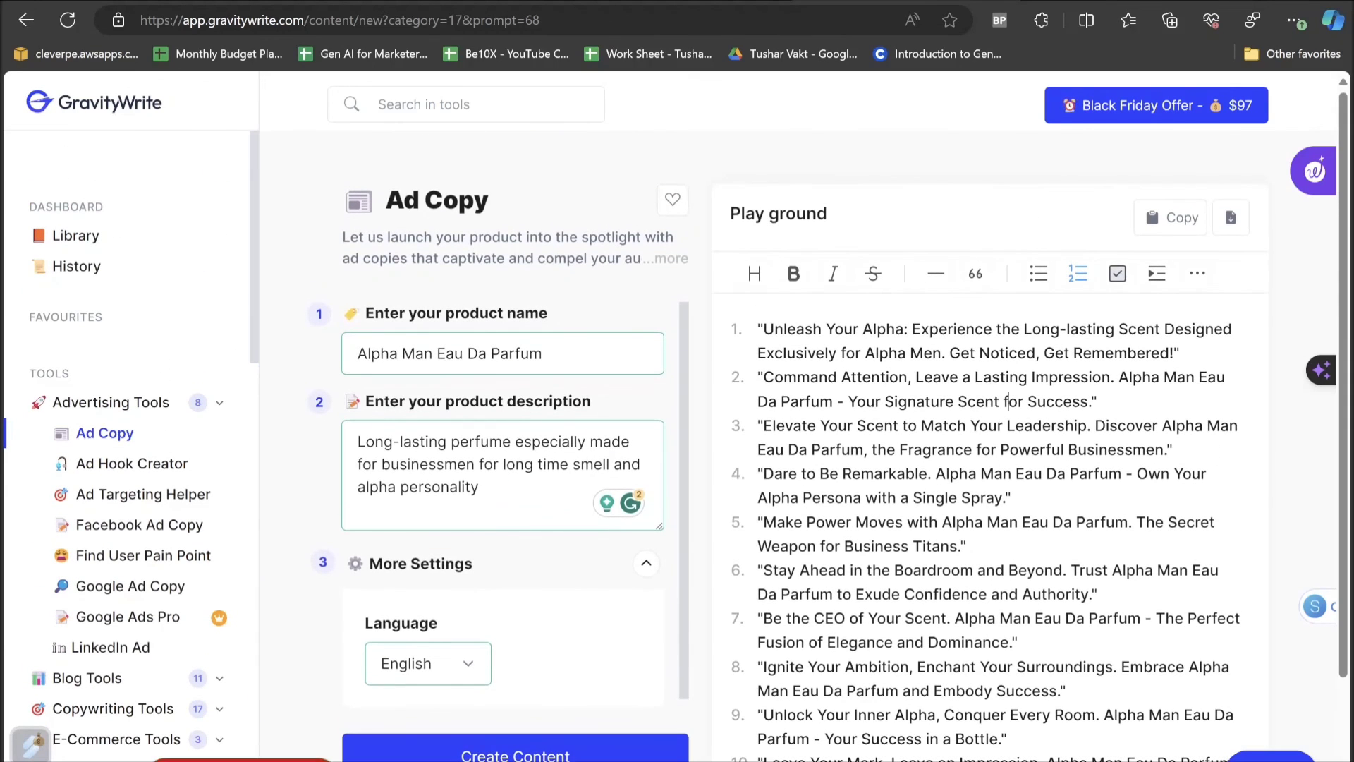